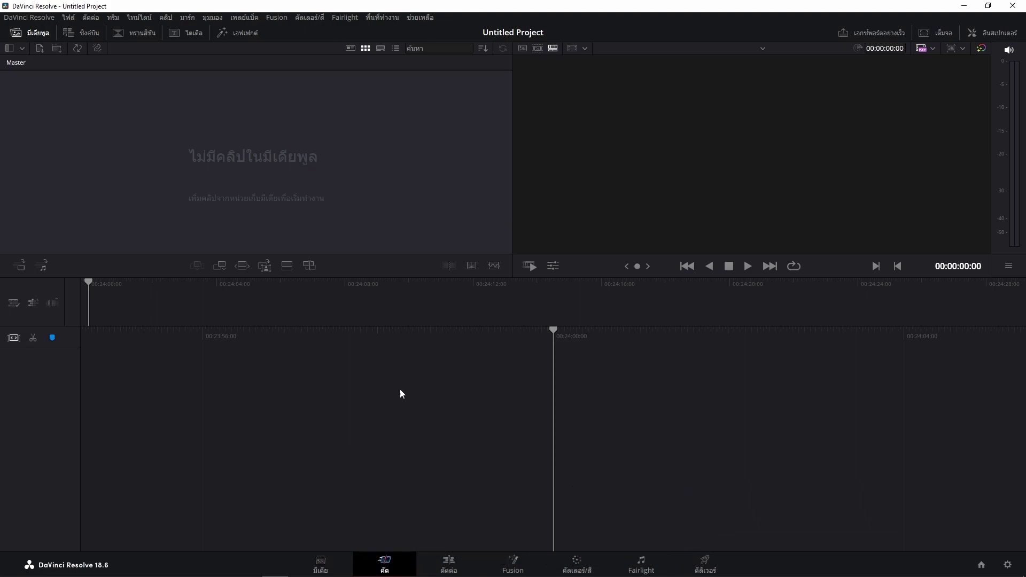
- Switch to the Media page to browse the computer's drives
left_click(321, 562)
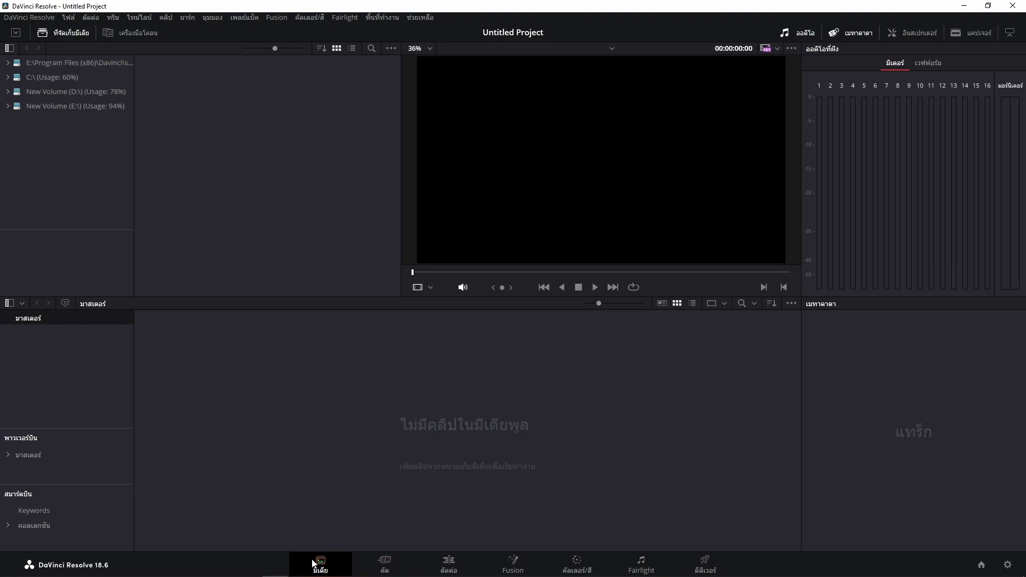
left_click(449, 564)
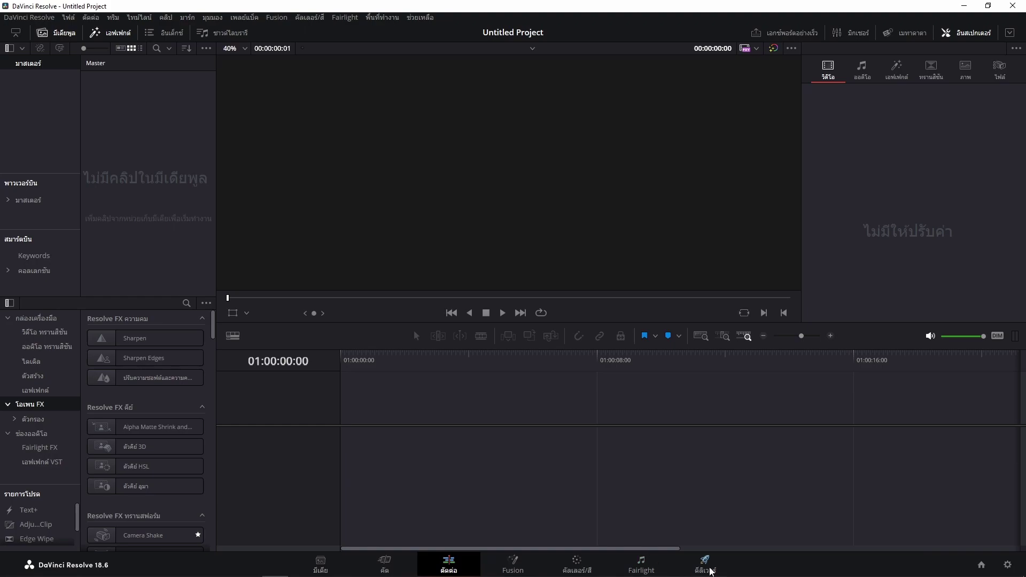
left_click(706, 563)
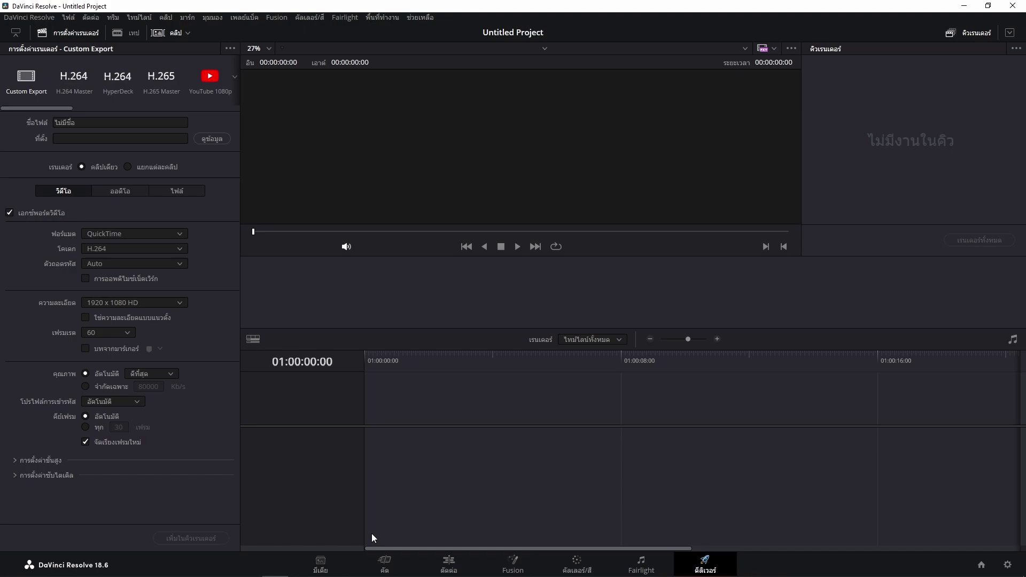
left_click(340, 563)
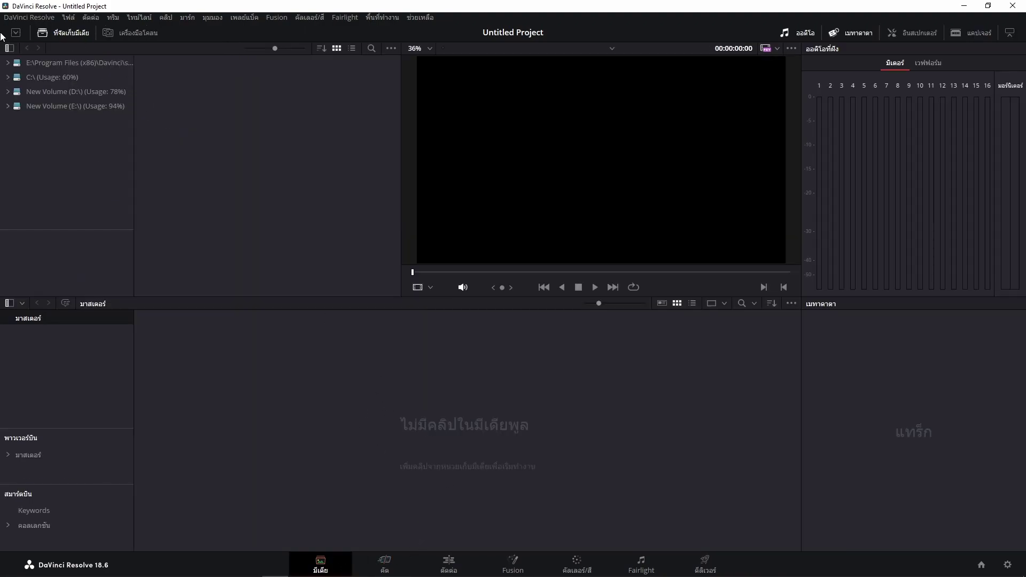
- Import the 2022-10-26 gameplay recording from D:\Rec into the media pool
left_click(8, 93)
scroll(85, 146, "down", 1)
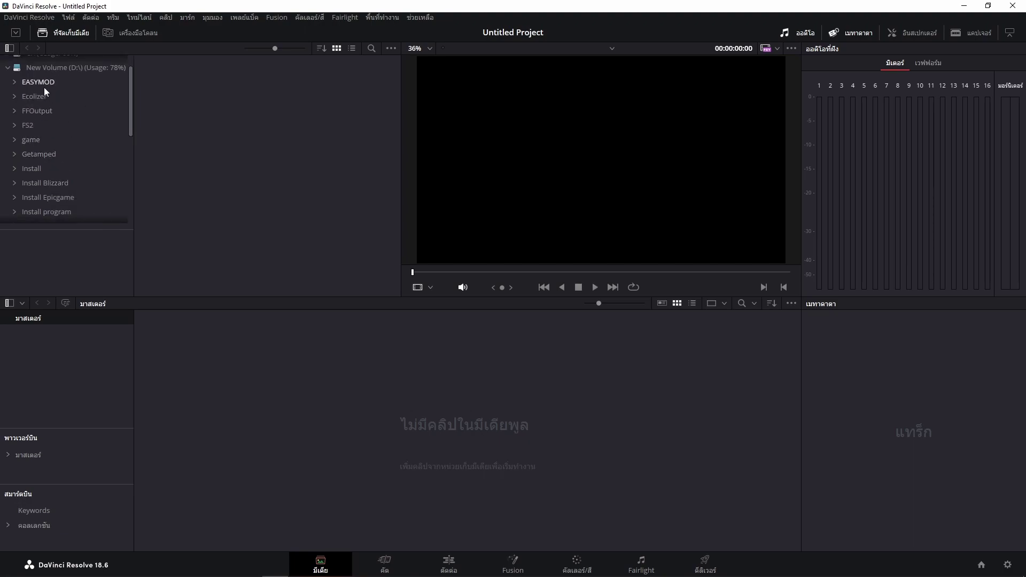
scroll(48, 114, "down", 1)
scroll(49, 118, "down", 2)
scroll(70, 159, "down", 2)
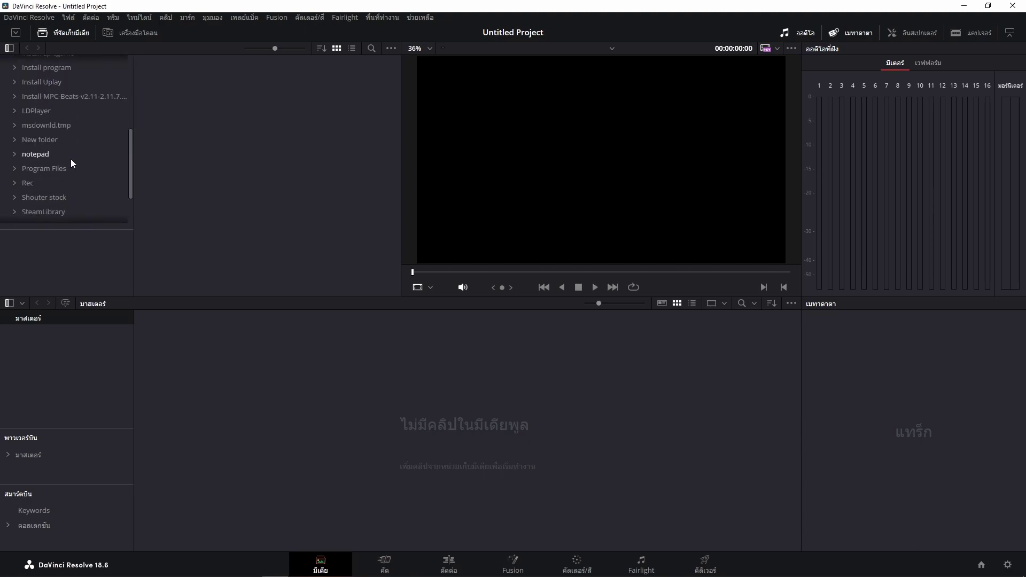
left_click(21, 186)
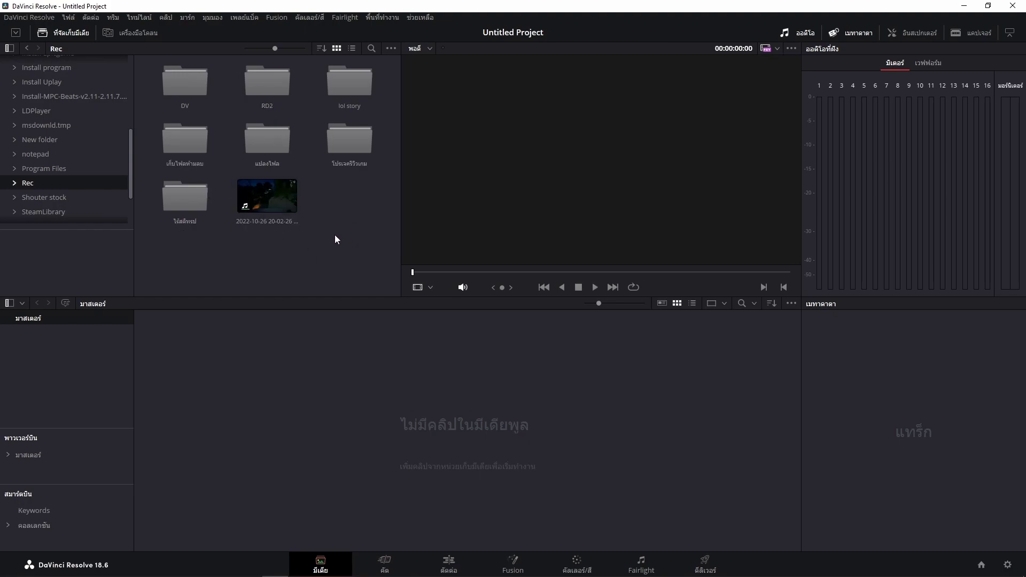
left_click_drag(272, 198, 248, 386)
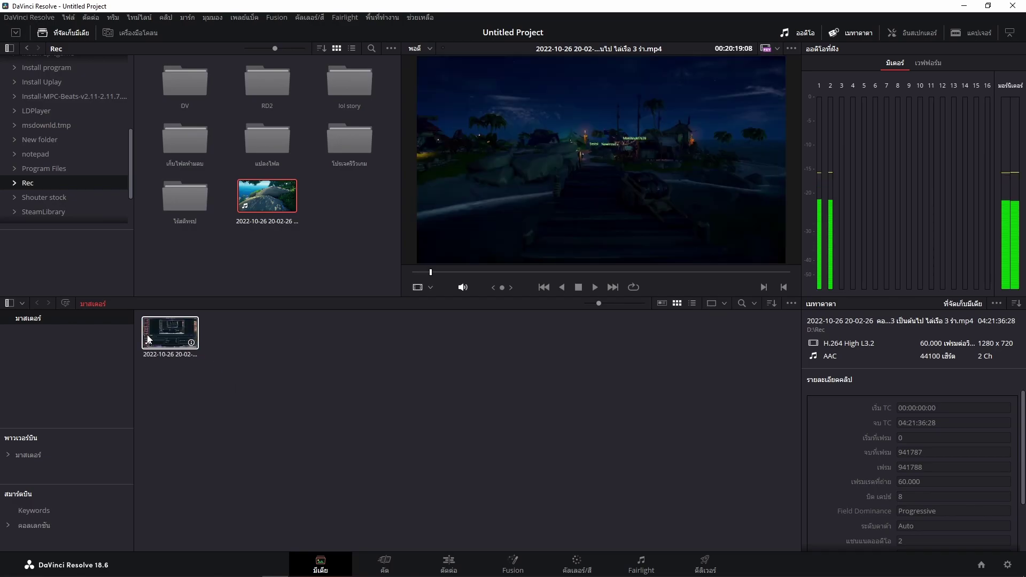
- Preview the recording by playing and scrubbing it, then go to the Edit page
key("space")
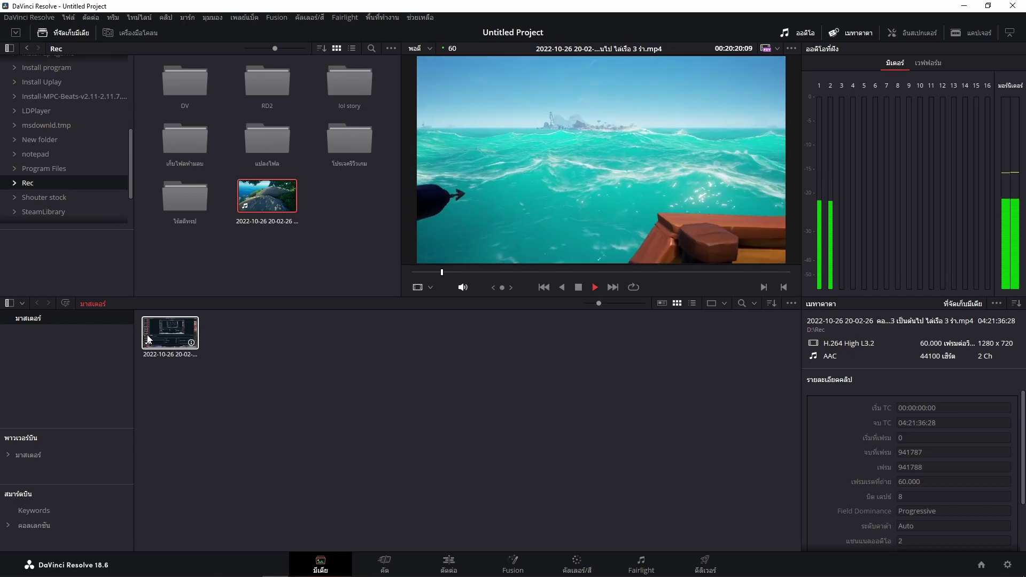
mouse_move(606, 273)
left_mouse_down()
mouse_move(547, 277)
mouse_move(576, 274)
left_mouse_up()
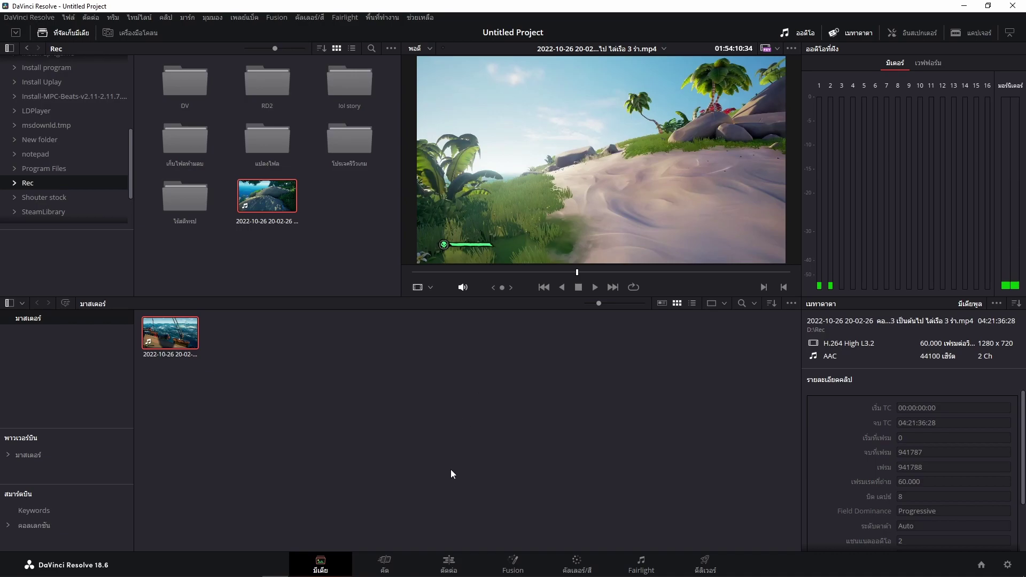
left_click(449, 562)
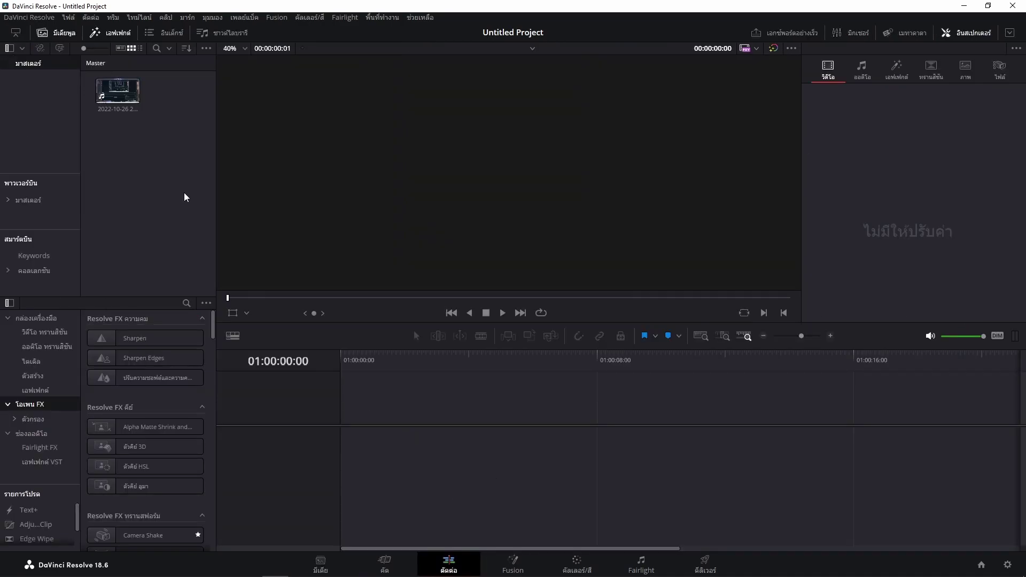
- Experiment with showing and hiding the Media Pool, Effects and Index panels
left_click(120, 32)
left_click(56, 34)
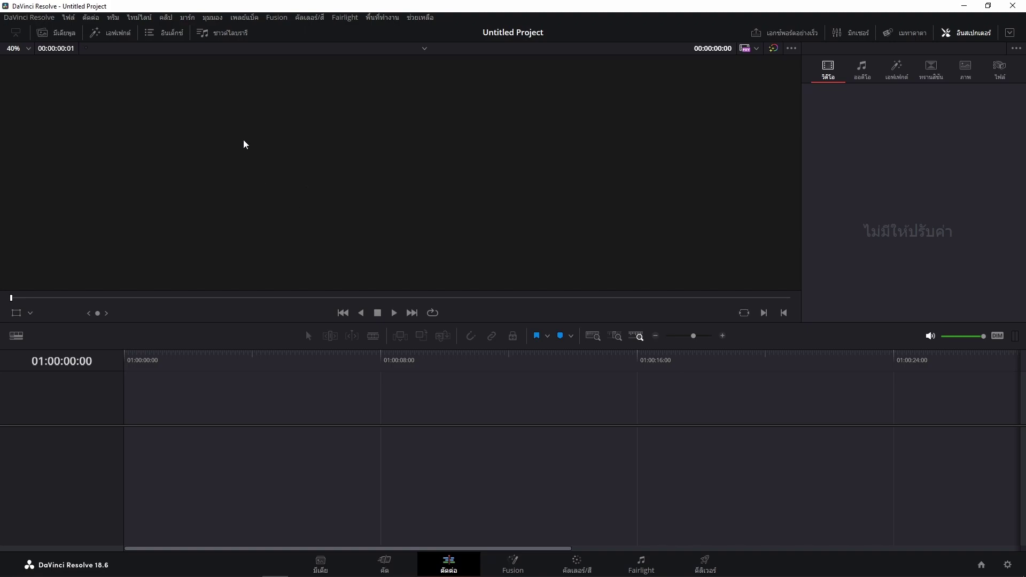
left_click(59, 33)
left_click(112, 32)
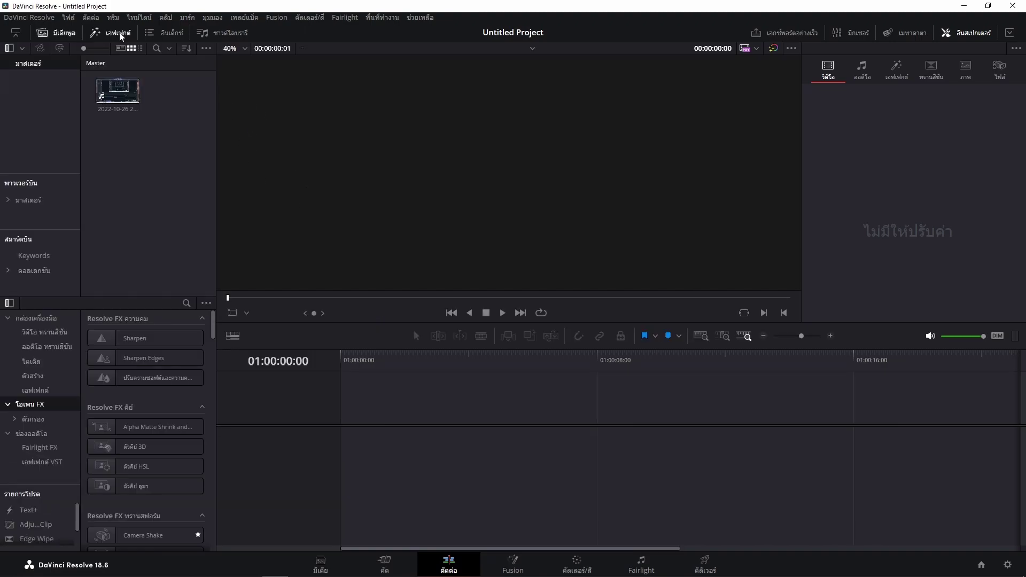
left_click(171, 32)
left_click(112, 33)
left_click(56, 32)
left_click(171, 33)
left_click(57, 32)
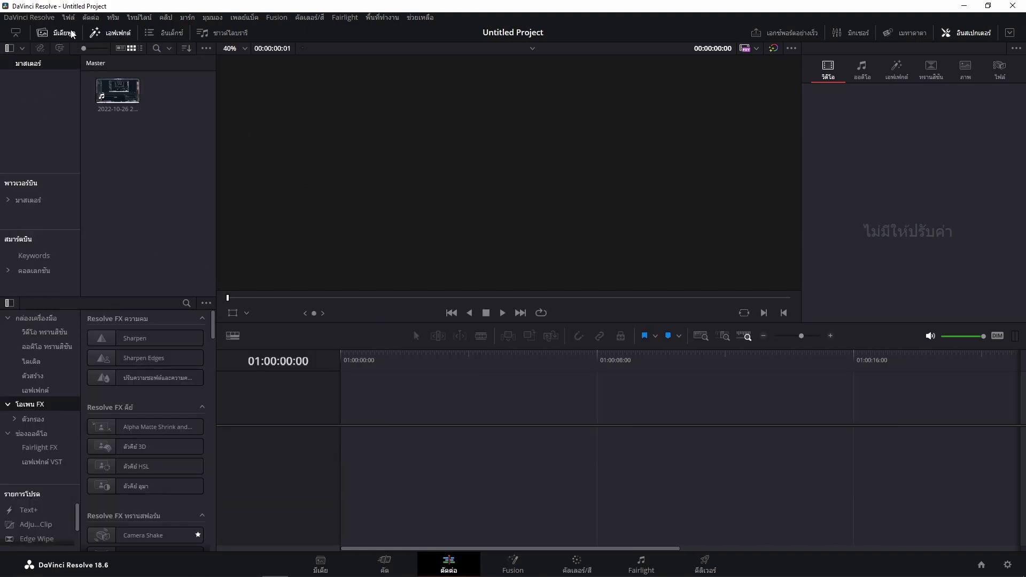
- Leave the media pool shown with effects hidden, and open Project Settings
left_click(113, 33)
left_click(57, 33)
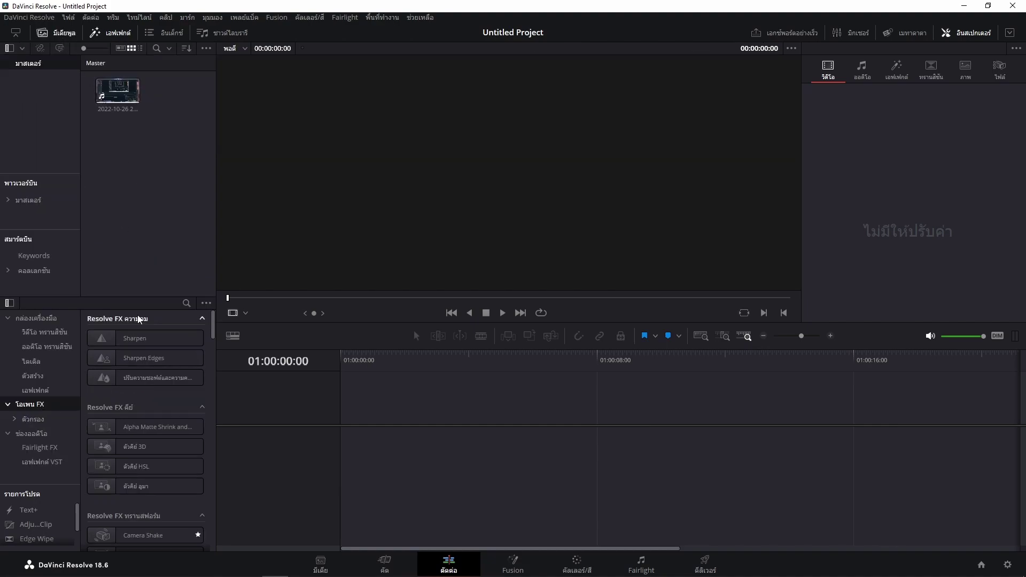
scroll(138, 319, "down", 2)
scroll(149, 390, "up", 2)
left_click(122, 34)
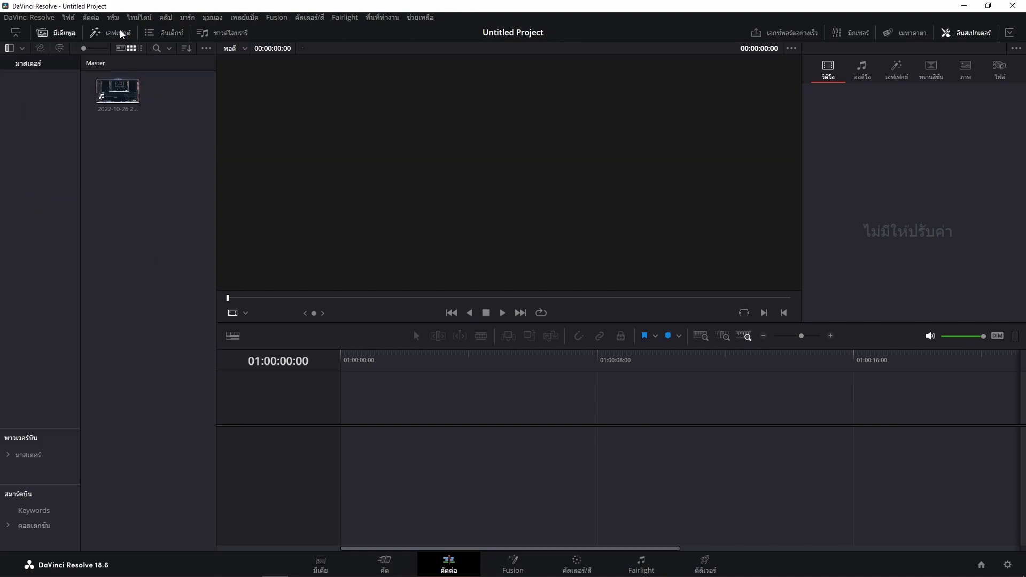
left_click(47, 34)
left_click(47, 34)
left_click(1011, 568)
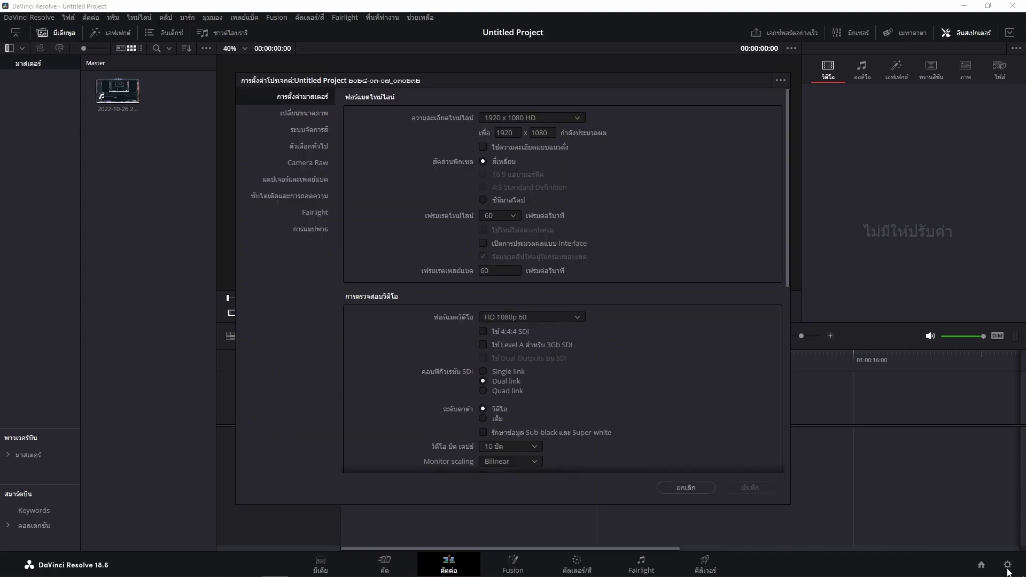
- Tick the vertical 1080 x 1920 timeline option, keep 60 fps, and close Project Settings
scroll(395, 194, "down", 2)
scroll(395, 194, "up", 2)
left_click(484, 147)
left_click(516, 217)
left_click(516, 217)
left_click(749, 488)
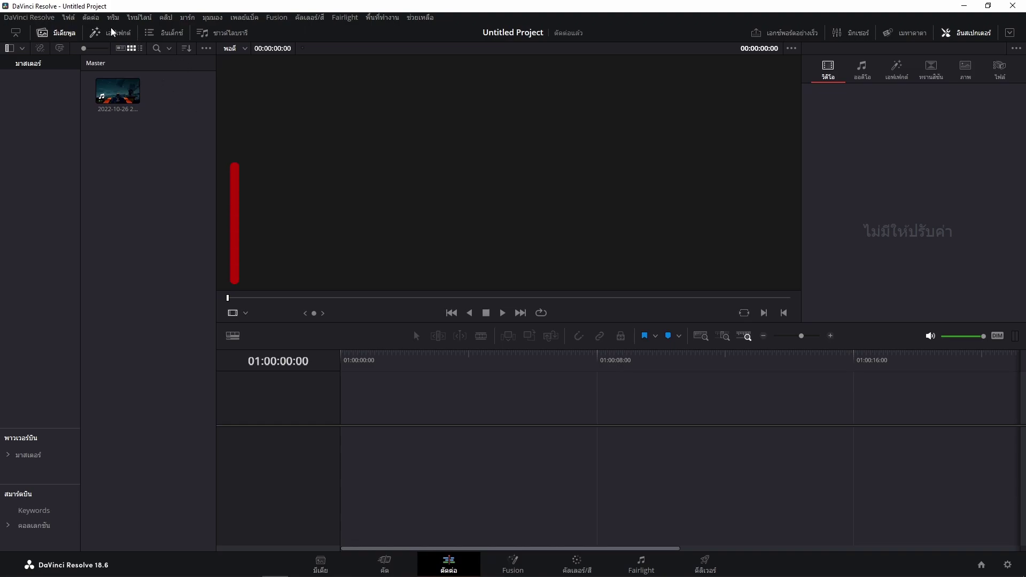
- Show the effects library, glance at the Inspector's Effects tab, and return to Video
left_click(113, 33)
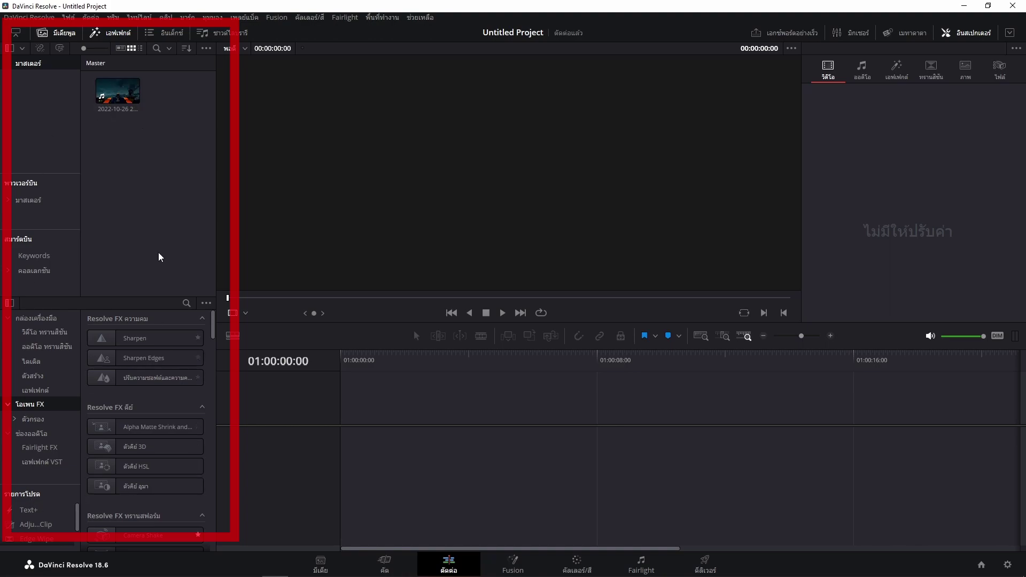
left_click(896, 69)
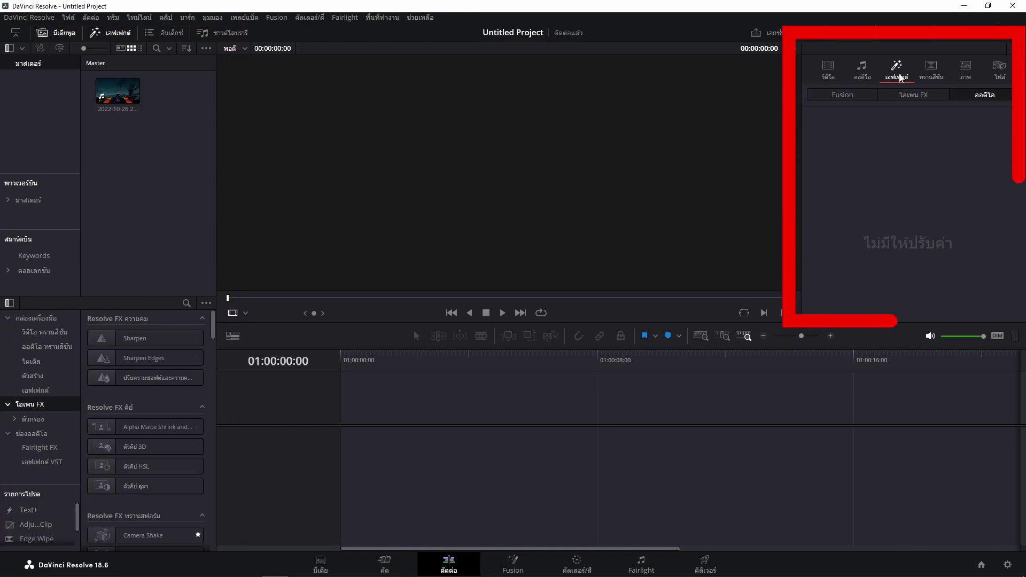
left_click(827, 69)
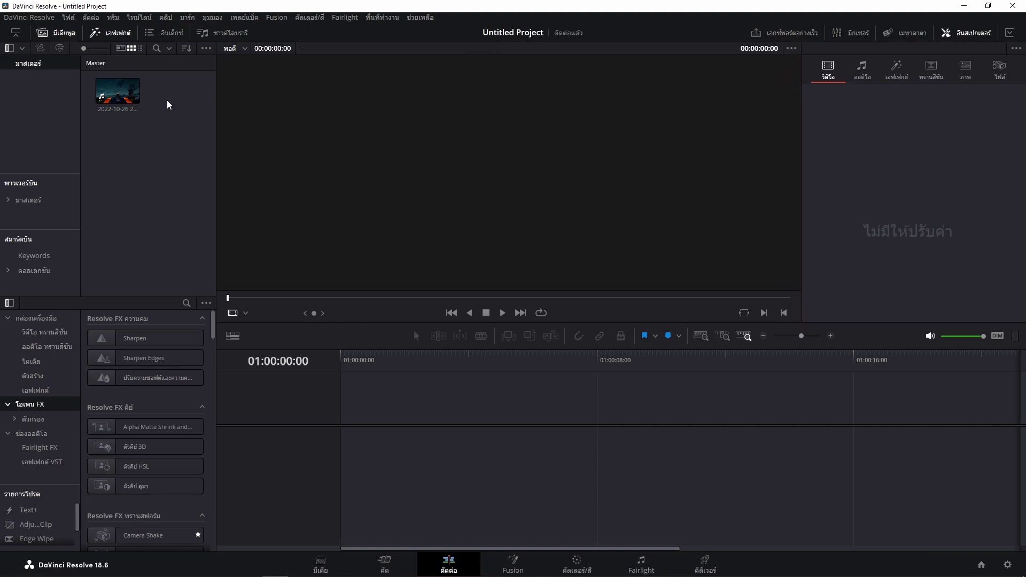
- Drop the gameplay clip onto a new Timeline 1 and shrink the viewer for more timeline room
mouse_move(117, 91)
left_mouse_down()
mouse_move(328, 318)
mouse_move(350, 411)
left_mouse_up()
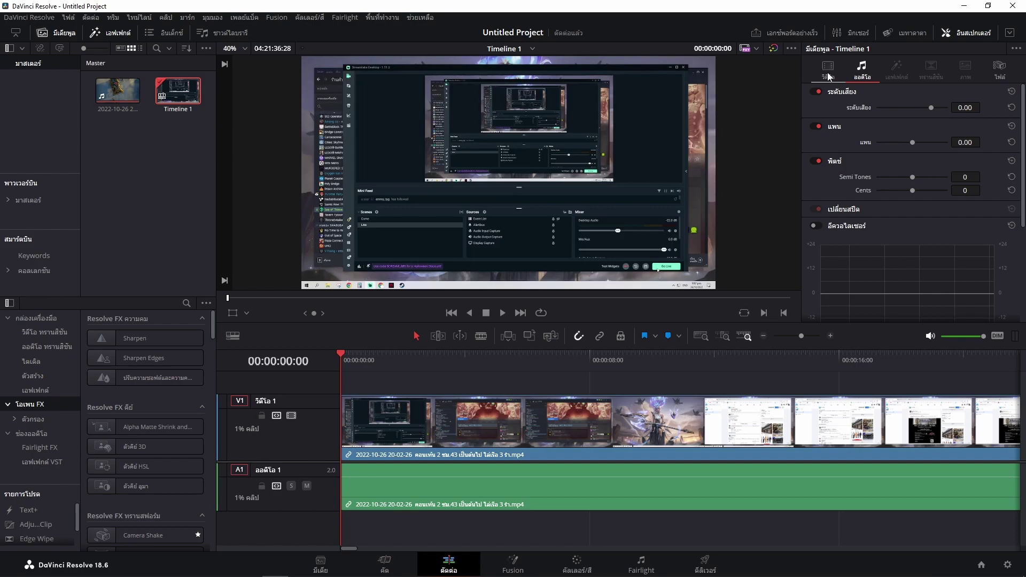
left_click(535, 442)
left_click(614, 494)
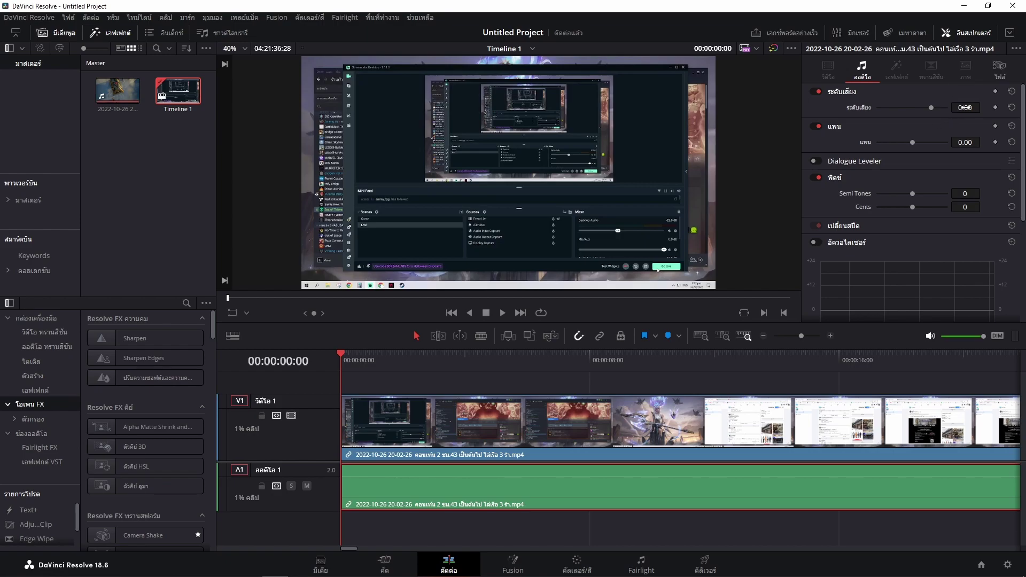
left_click(430, 428)
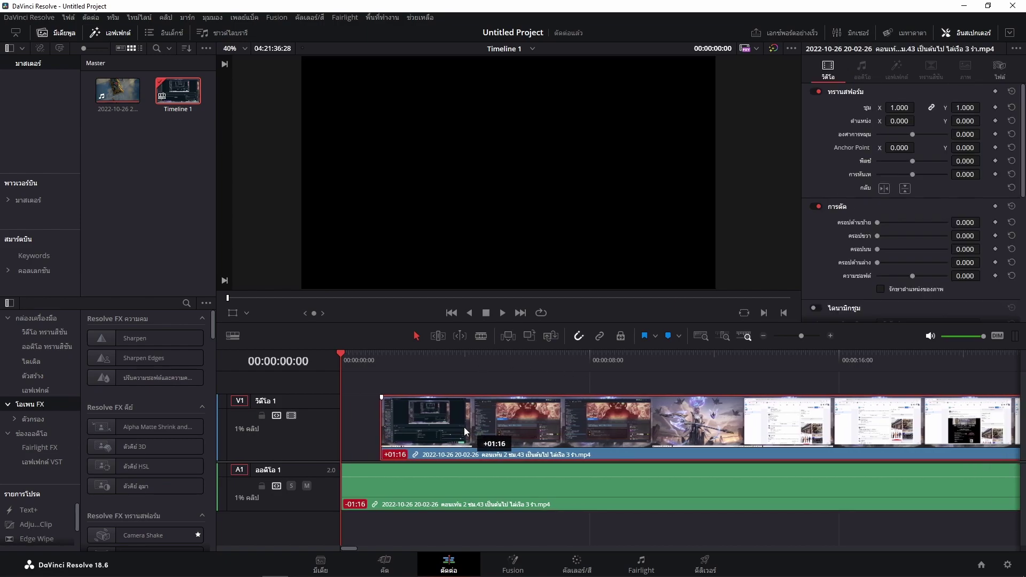
left_click_drag(441, 323, 441, 216)
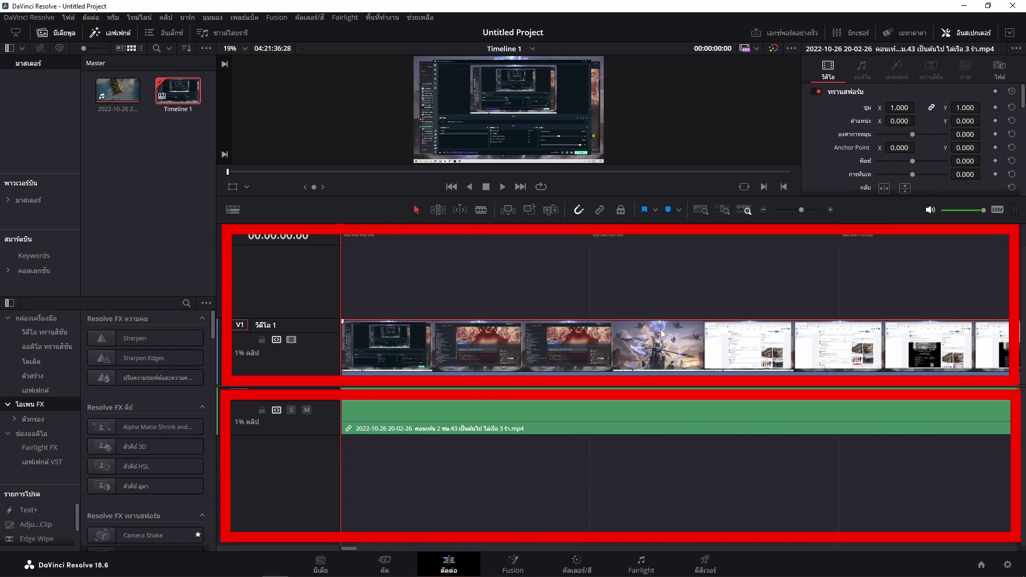
- Make track V1 taller and set the audio clip volume to -10, then 10, then 0 dB
left_click_drag(416, 376, 416, 387)
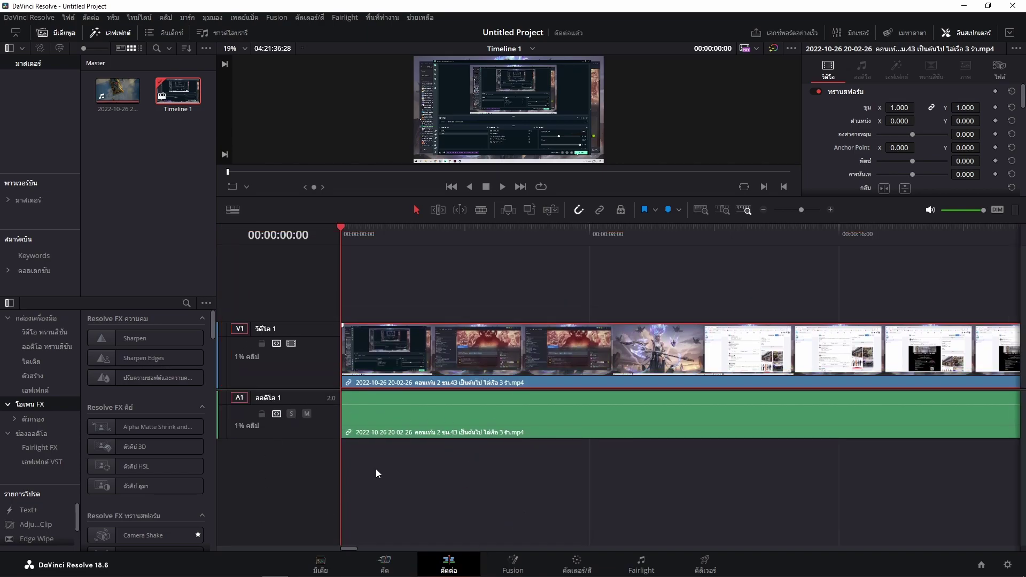
left_click(386, 430)
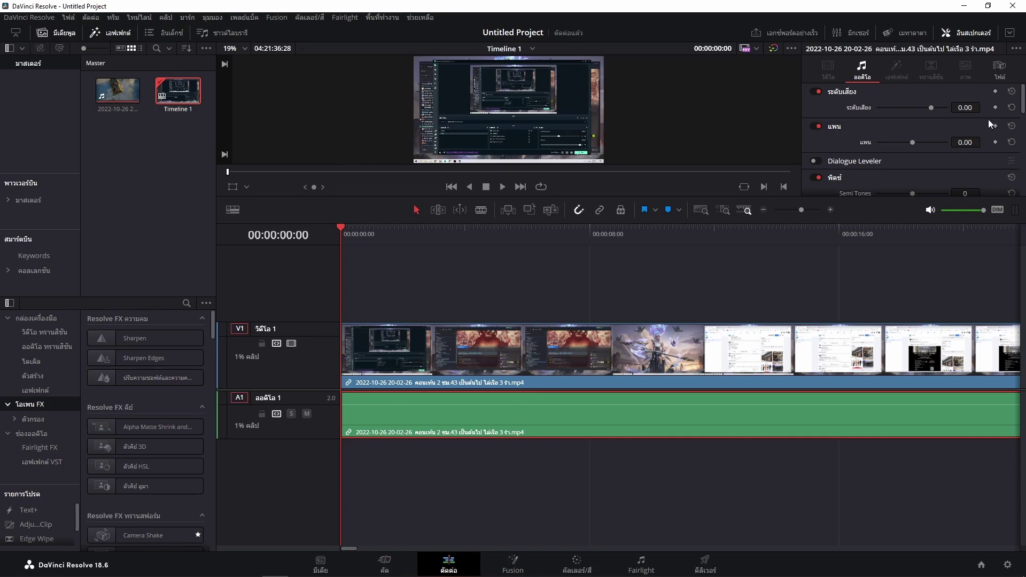
left_click(965, 106)
type("0")
type(".00-10")
key("Return")
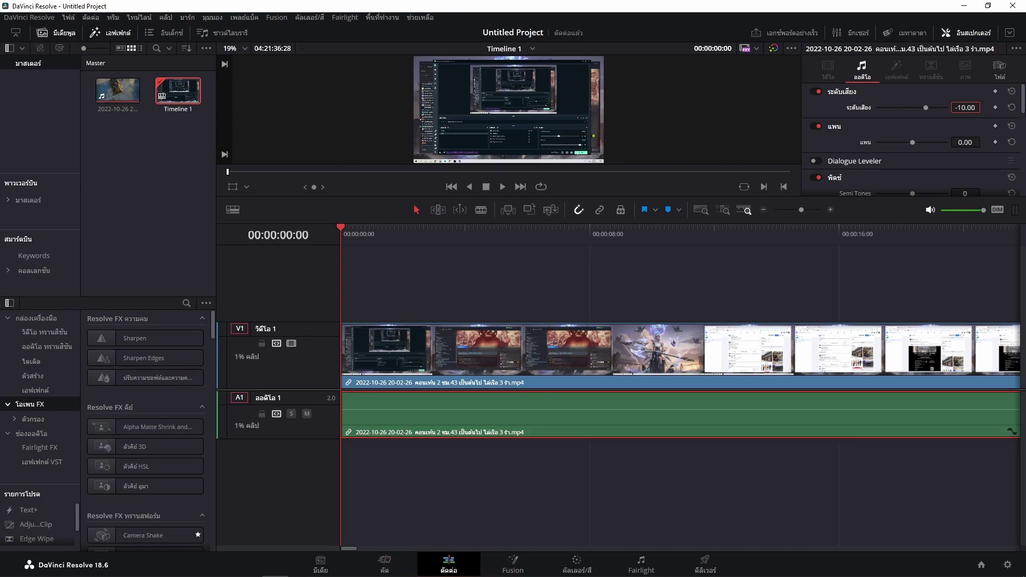
type("1")
type("0")
key("Return")
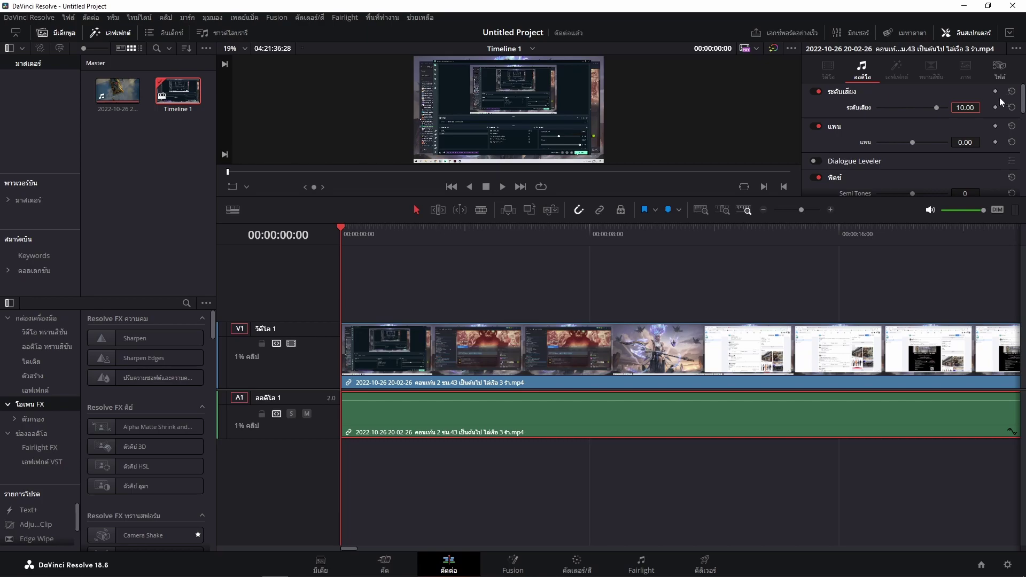
type("0")
key("Return")
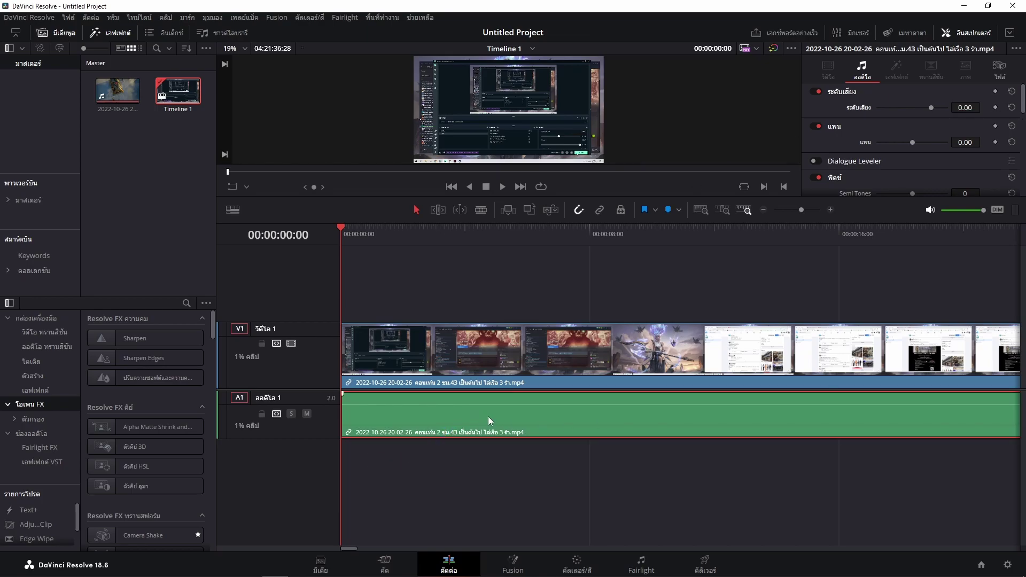
- Slide the gameplay clip along the timeline, back to the start, then select video and audio
left_click(481, 484)
mouse_move(411, 350)
left_mouse_down()
mouse_move(492, 367)
mouse_move(515, 352)
mouse_move(553, 353)
left_mouse_up()
mouse_move(510, 416)
left_mouse_down()
mouse_move(610, 419)
mouse_move(443, 415)
left_mouse_up()
left_click_drag(471, 354, 371, 355)
left_click(500, 267)
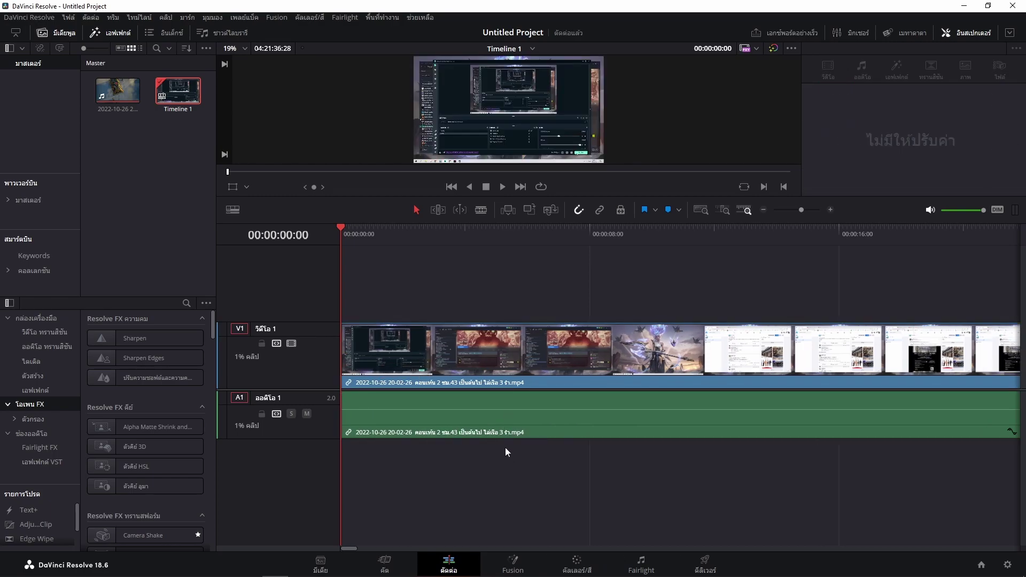
left_click_drag(546, 481, 380, 175)
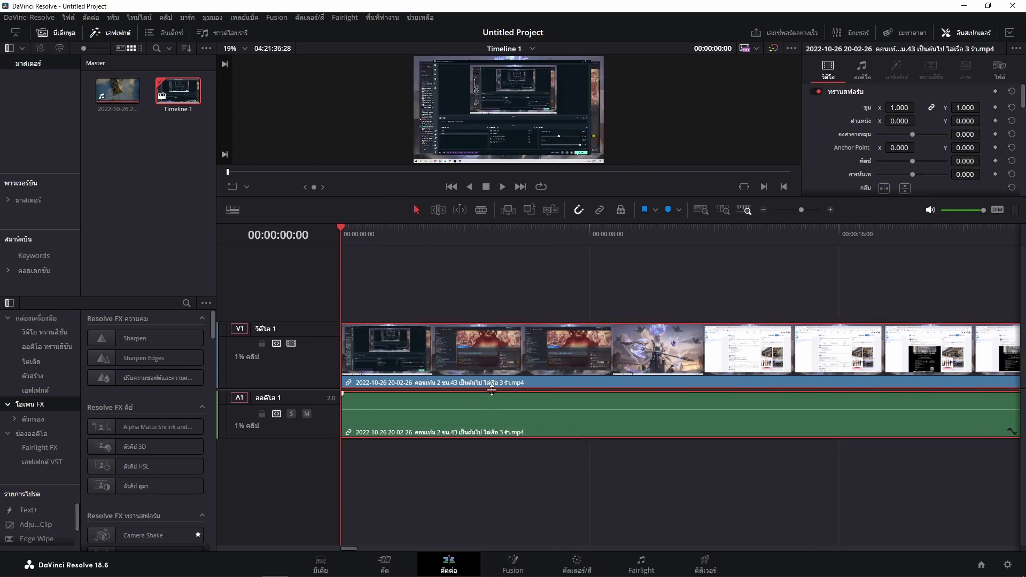
- Unlink and relink the video and audio, undoing an out-of-sync test move
right_click(482, 355)
left_click(514, 367)
right_click(508, 367)
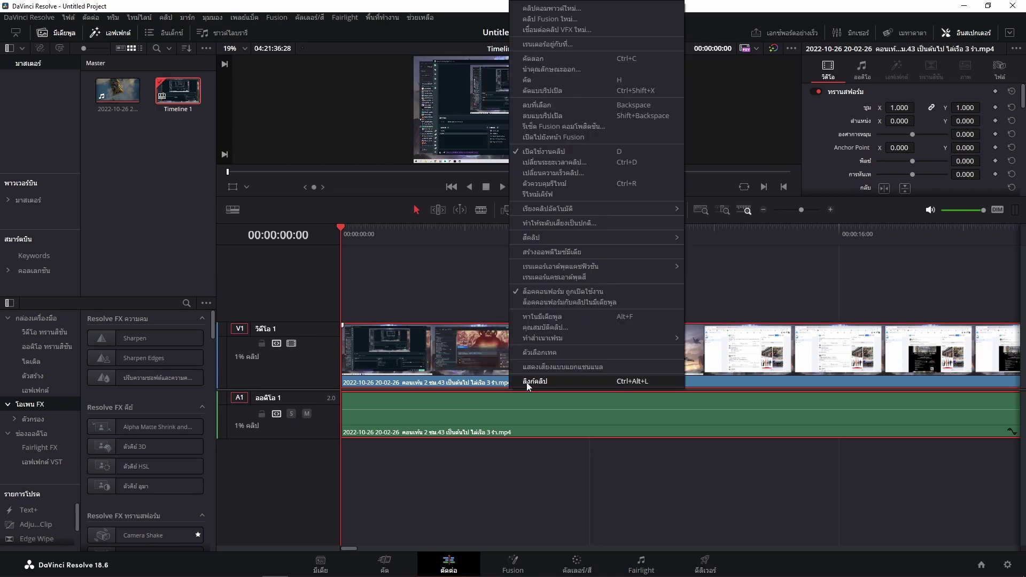
left_click(527, 383)
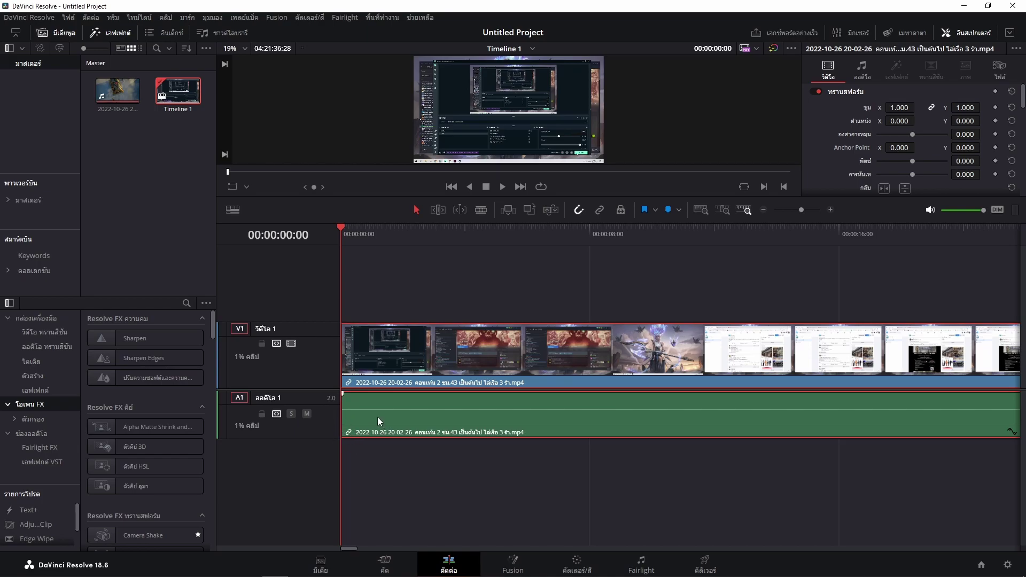
left_click_drag(377, 417, 434, 438)
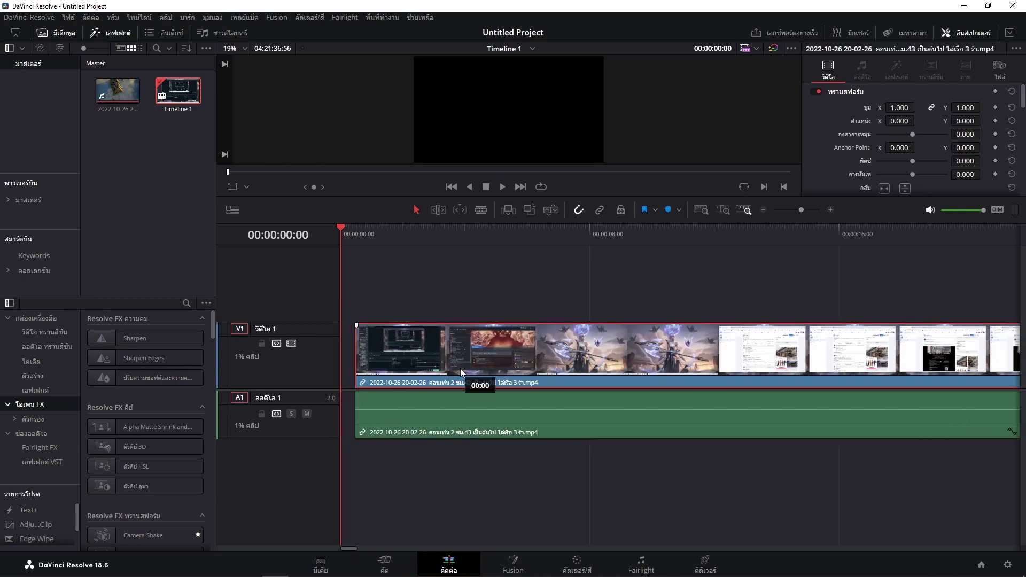
left_click_drag(461, 371, 493, 365)
key("ctrl+z")
left_click(490, 294)
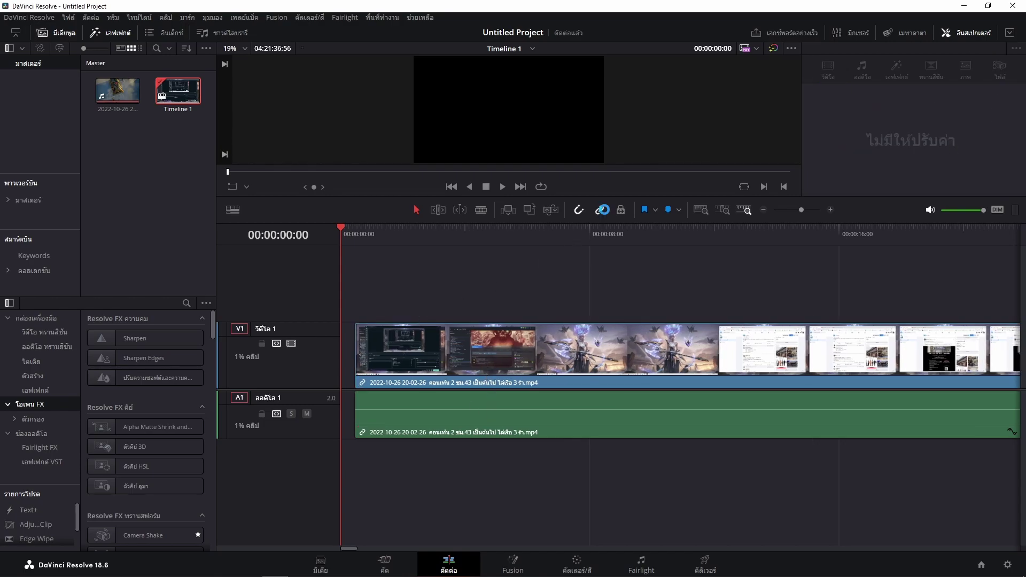
- Turn off Linked Selection and return the clips to 00:00
mouse_move(519, 345)
left_mouse_down()
mouse_move(530, 349)
mouse_move(428, 398)
left_mouse_up()
left_click(510, 272)
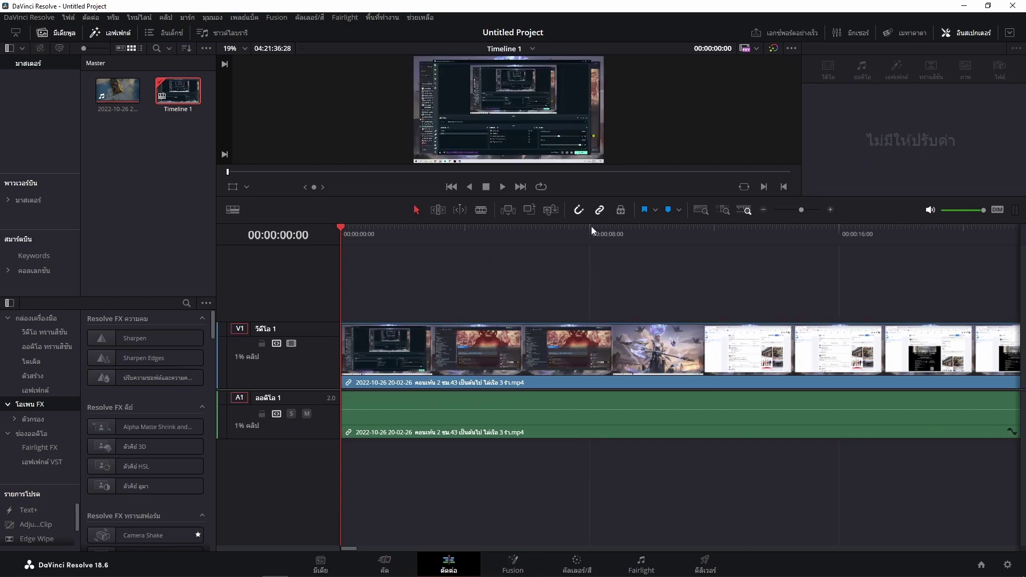
left_click(600, 212)
left_click_drag(384, 350, 338, 342)
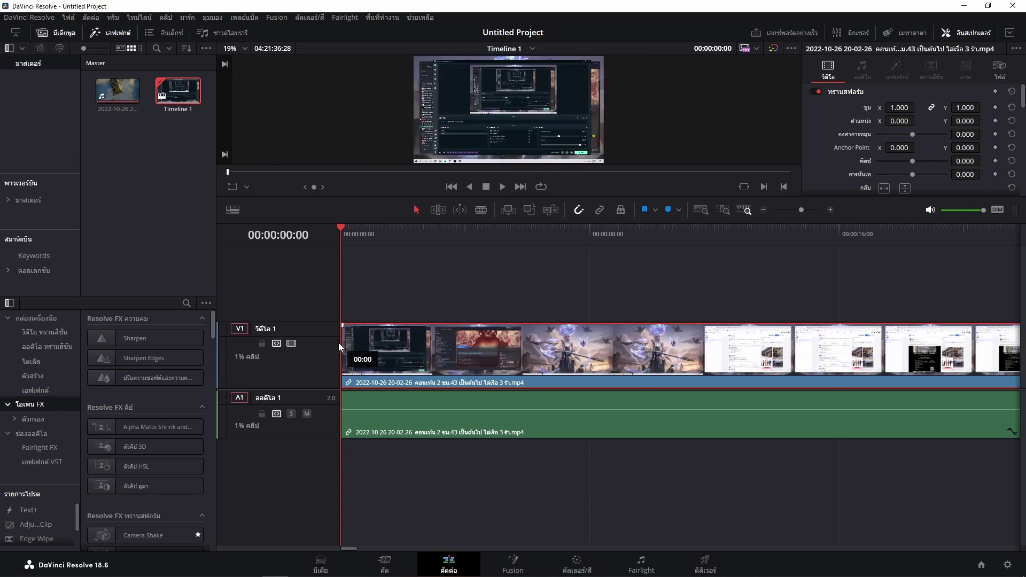
left_click(477, 249)
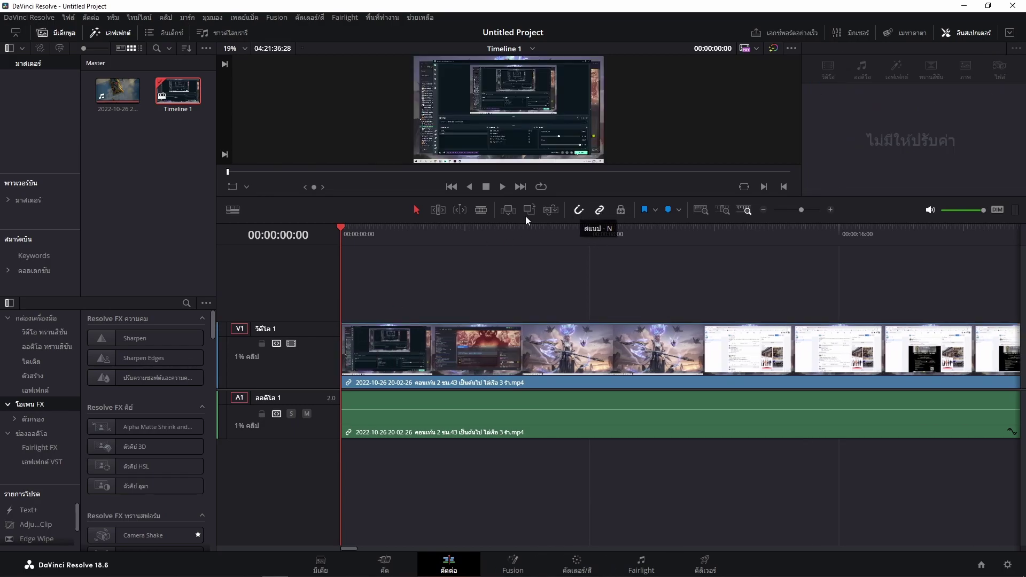
- Cut the gameplay clip at four points with the Blade tool and select the pieces
key("b")
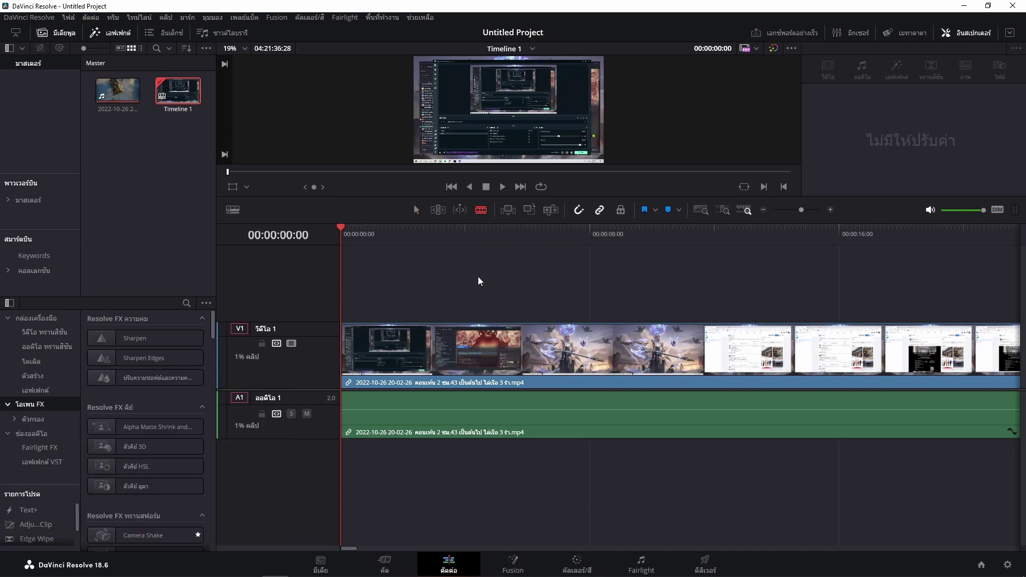
key("a")
left_click(496, 349)
left_click(554, 350)
left_click(636, 350)
left_click(738, 350)
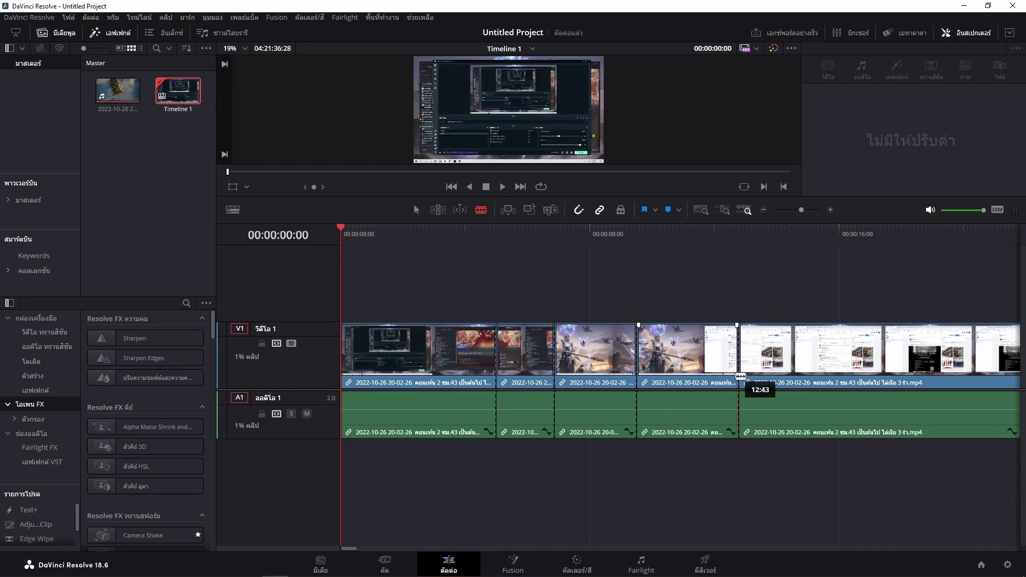
key("a")
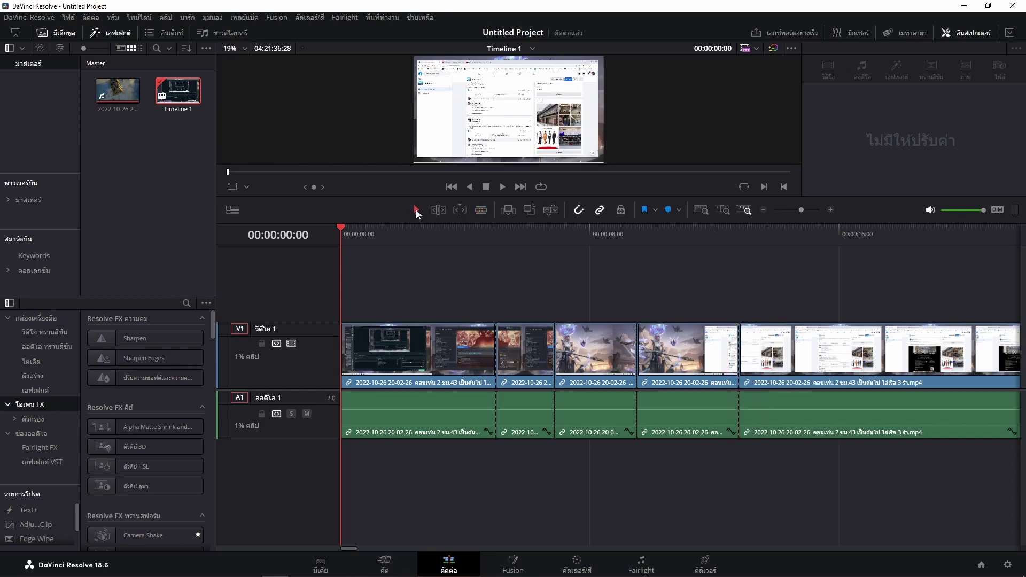
left_click(522, 364)
left_click(595, 361)
left_click(641, 374)
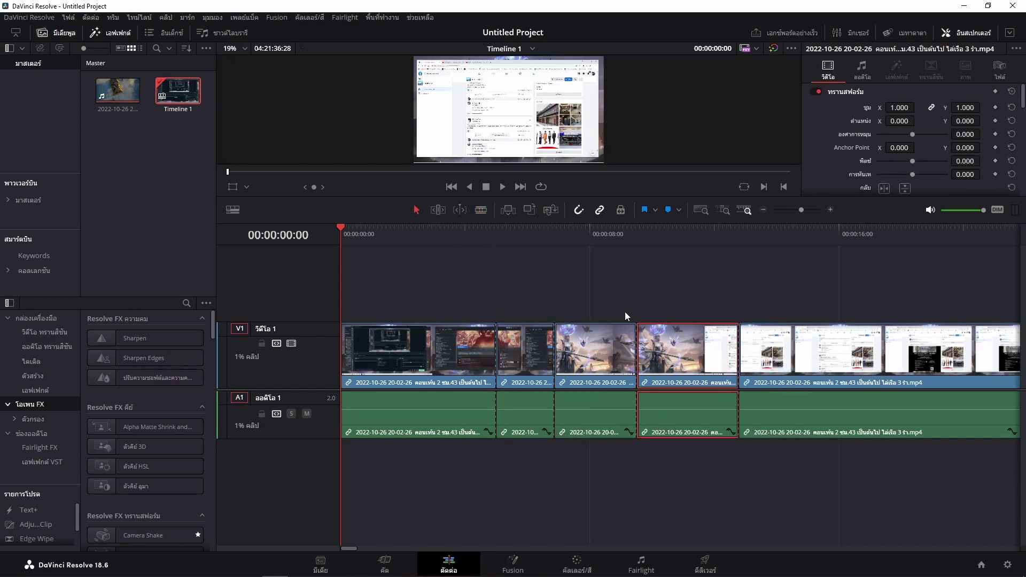
- Split the first three clip pieces further, alternating between Blade and Selection
left_click(481, 209)
left_click(402, 350)
key("a")
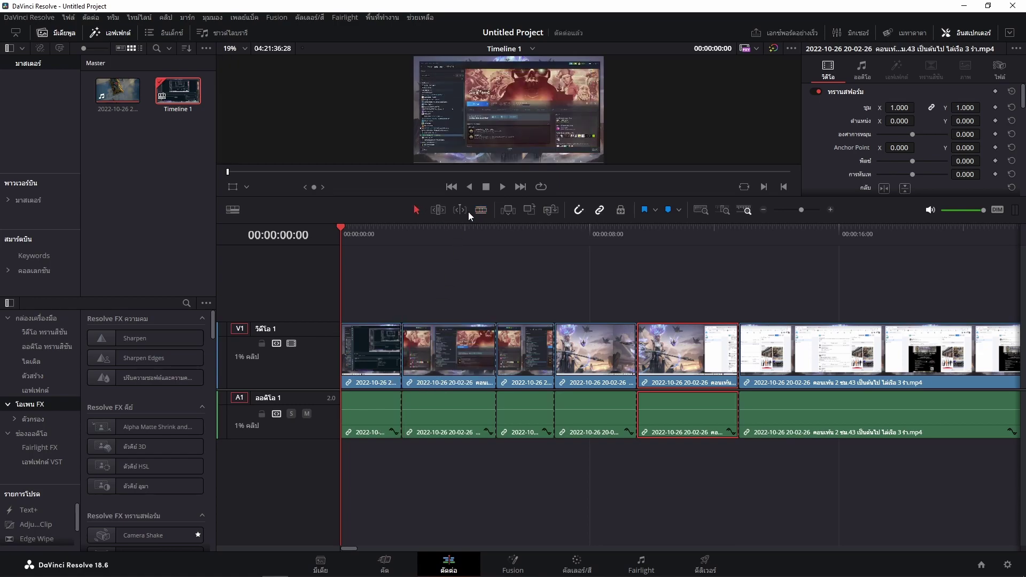
left_click(452, 350)
left_click(416, 210)
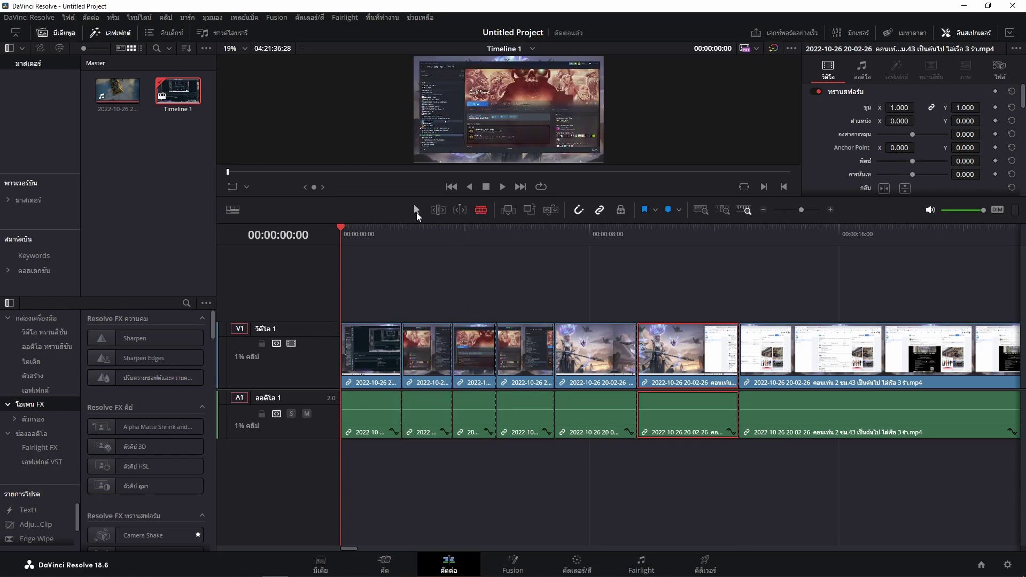
left_click(419, 353)
left_click(481, 210)
left_click(516, 347)
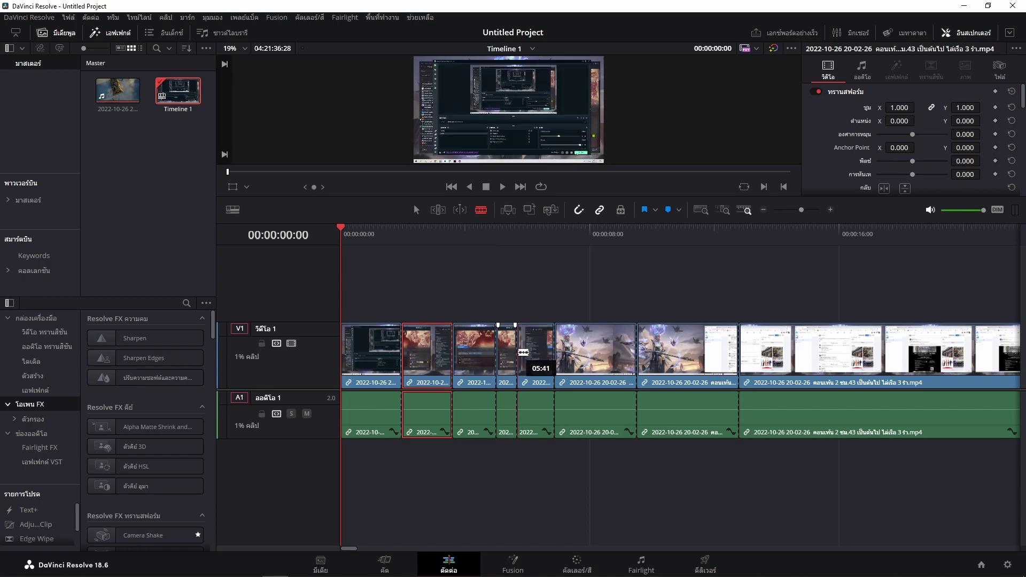
key("a")
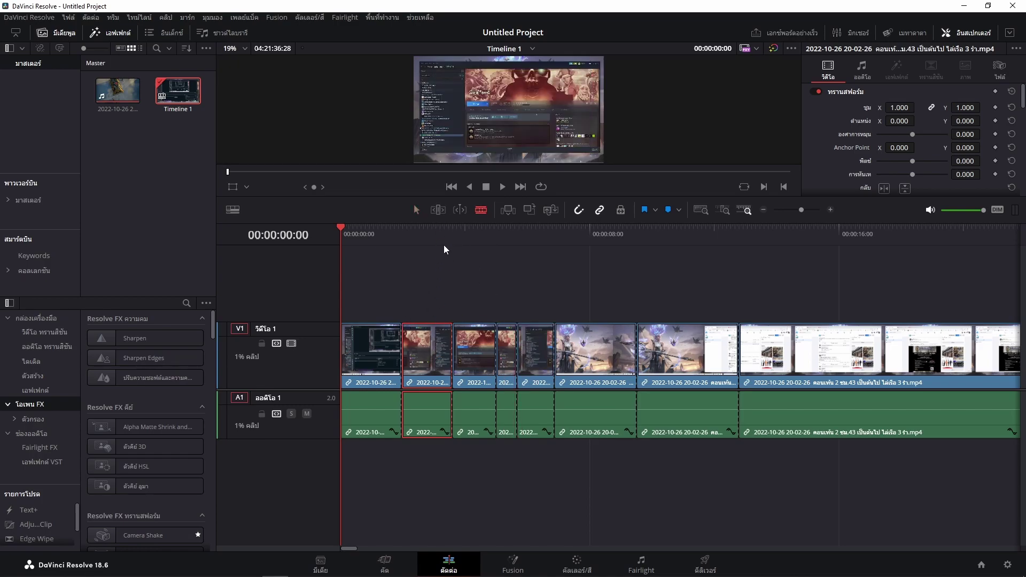
- Undo the last four cuts, leaving two splits near the start
key("ctrl+z")
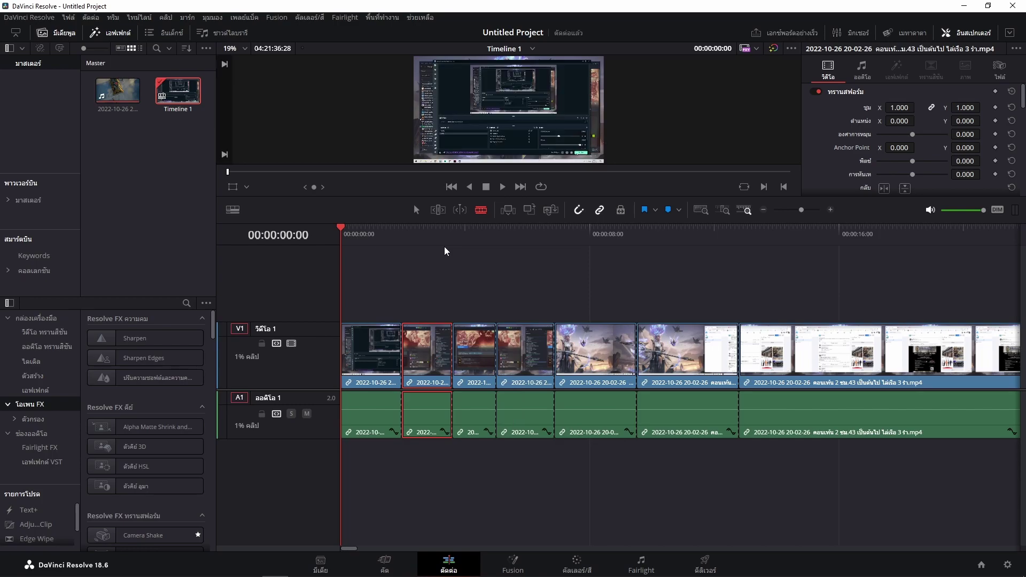
key("ctrl+z")
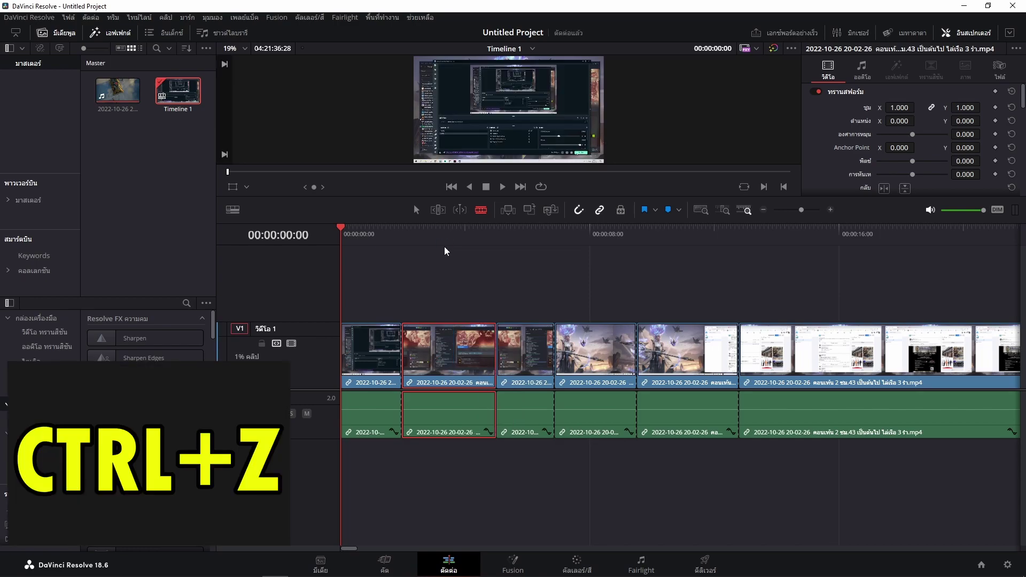
key("ctrl+z")
key("ctrl+z")
key("ctrl+z")
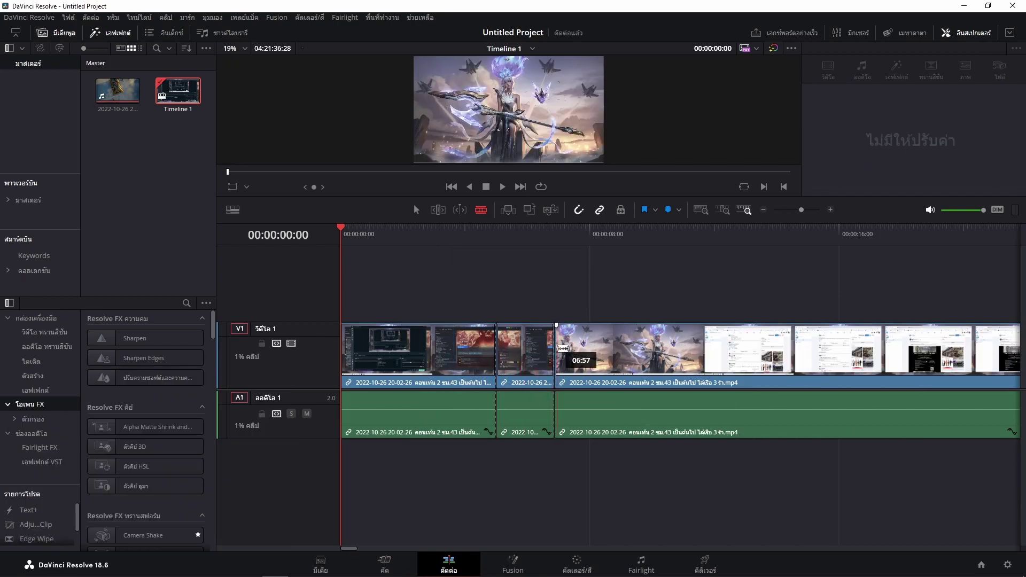
key("ctrl+z")
key("ctrl+z")
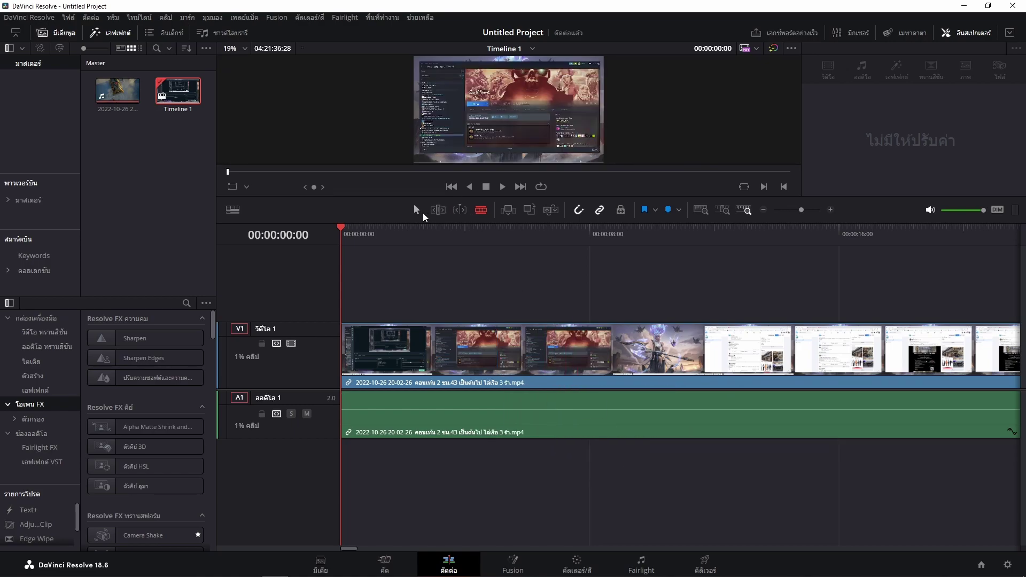
- Save the project and split video and audio at 00:00:07:12
key("ctrl+s")
left_click_drag(341, 224, 460, 232)
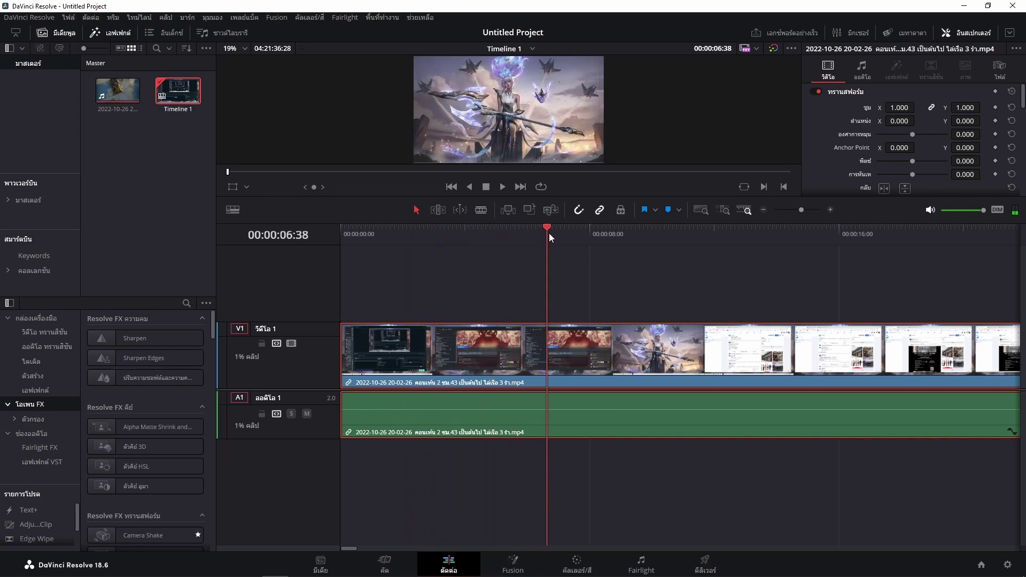
left_click_drag(460, 233, 565, 233)
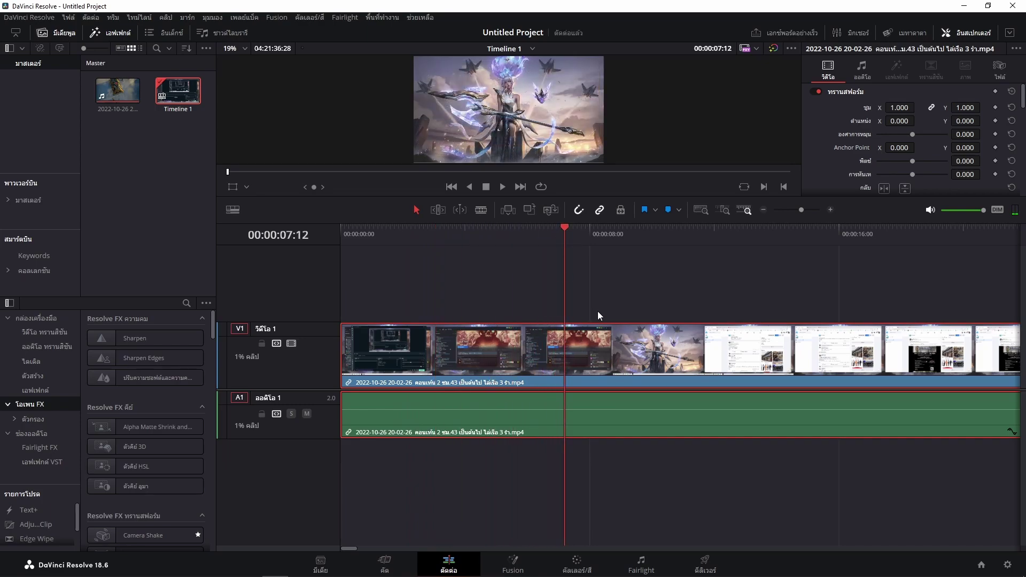
key("b")
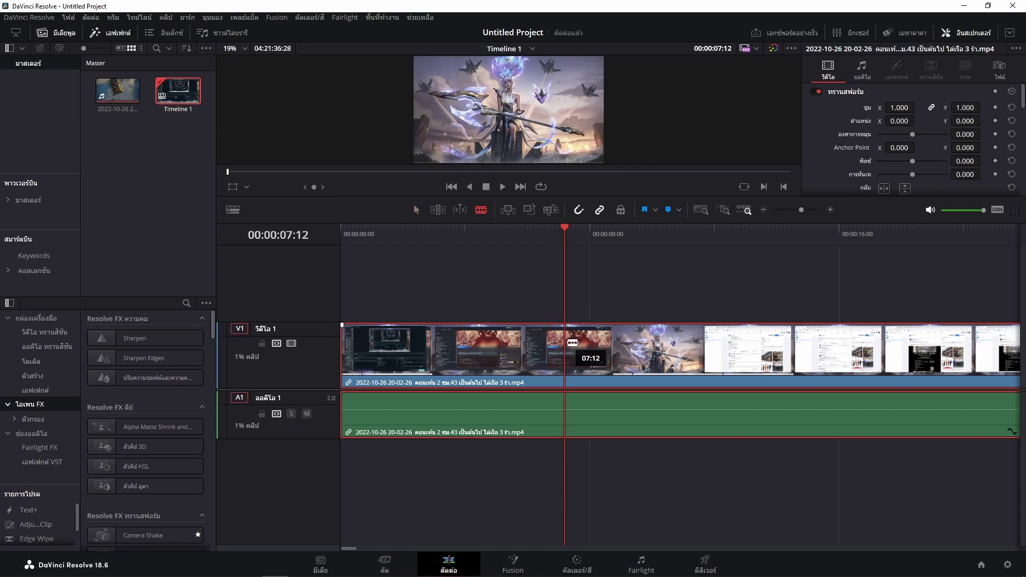
key("ctrl+b")
key("a")
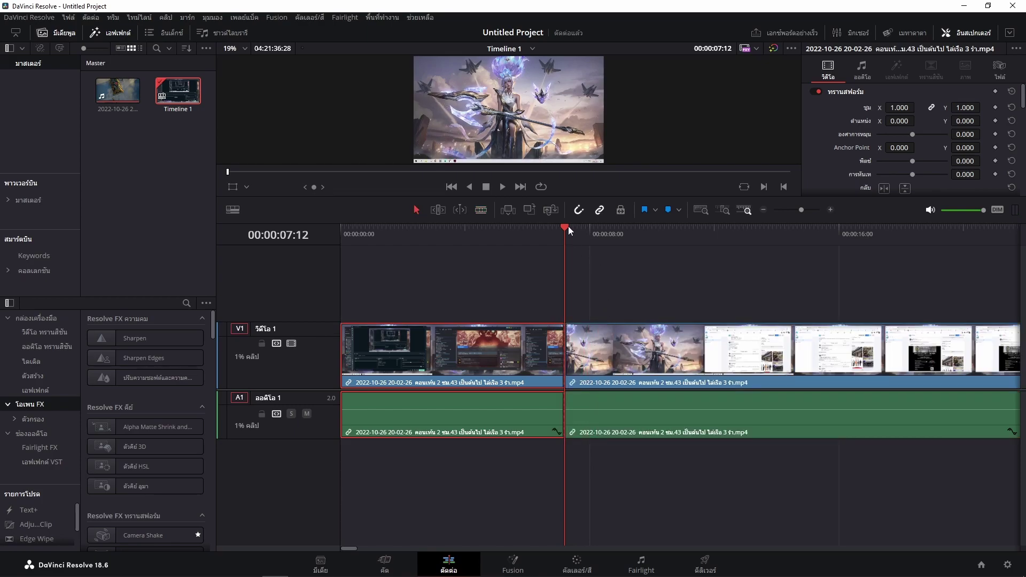
- Split video and audio again at 00:02:06:54
scroll(575, 270, "down", 5)
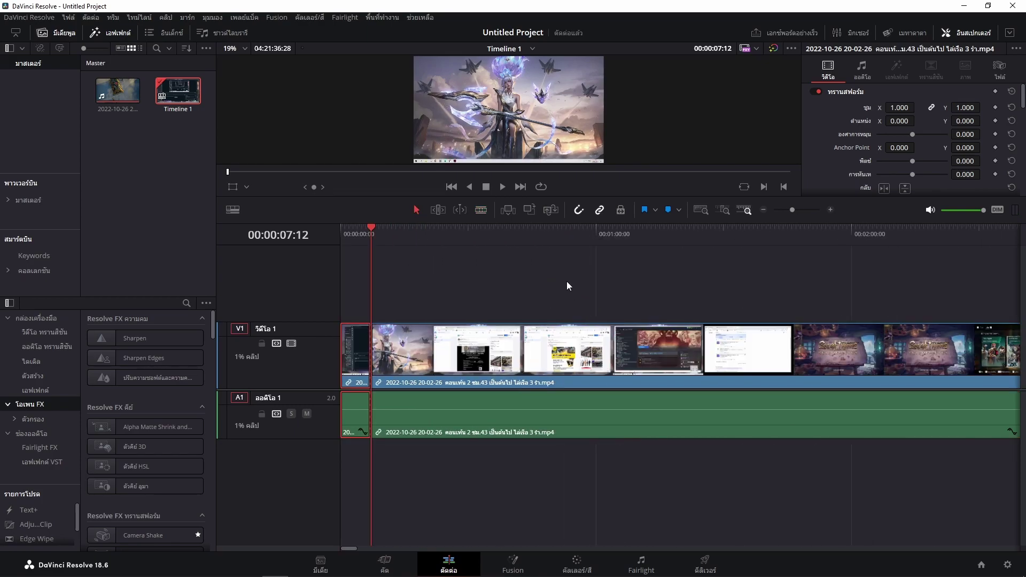
left_click(881, 230)
key("b")
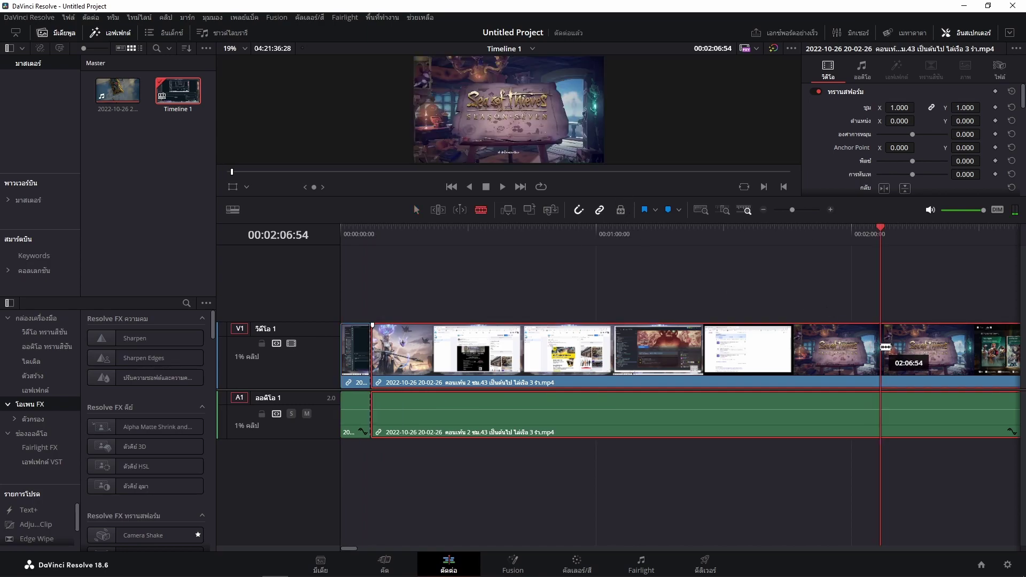
left_click(882, 346)
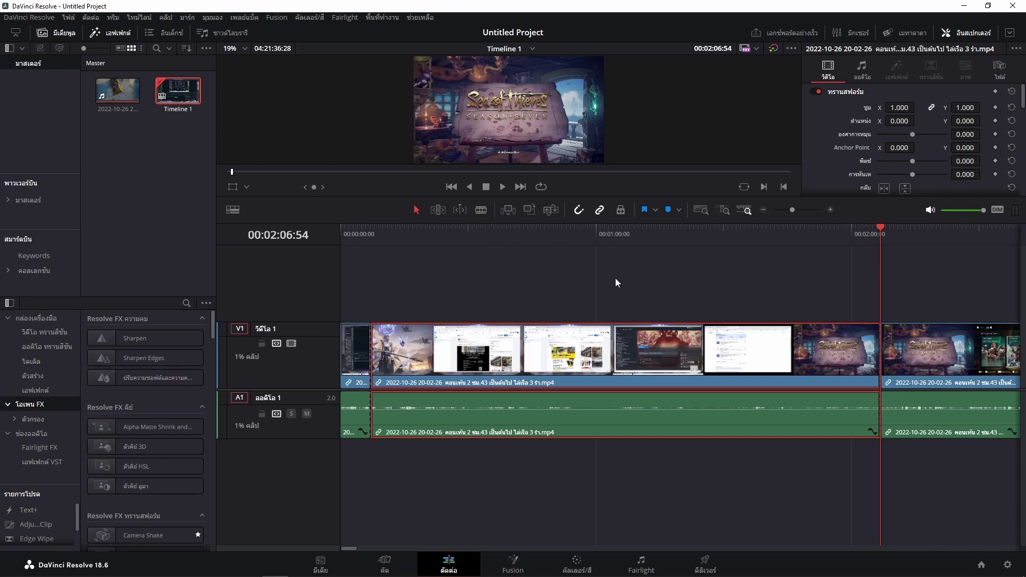
- Ripple-delete the desktop footage before 02:06:54 and the short first clip
left_click_drag(739, 289, 312, 473)
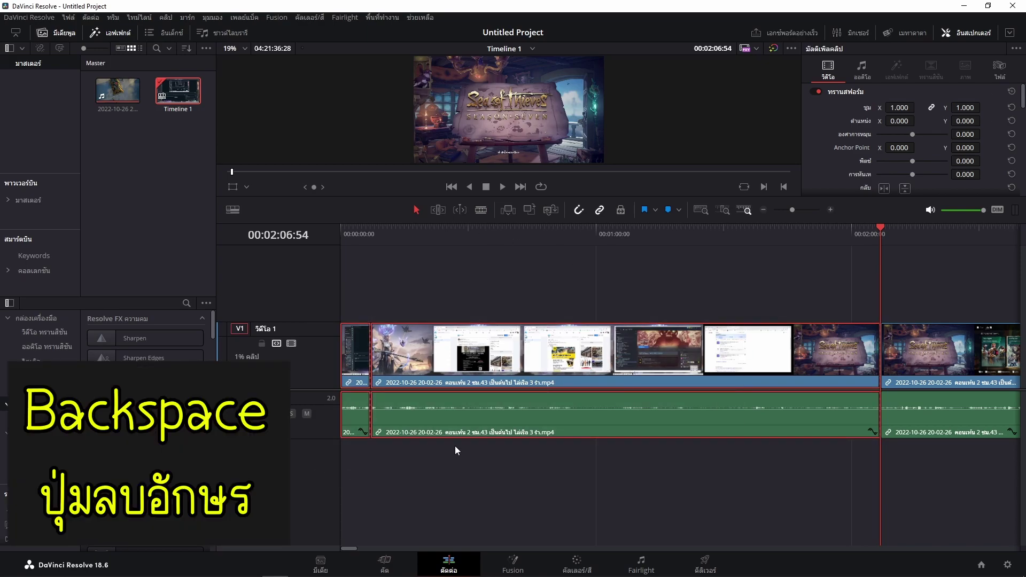
key("BackSpace")
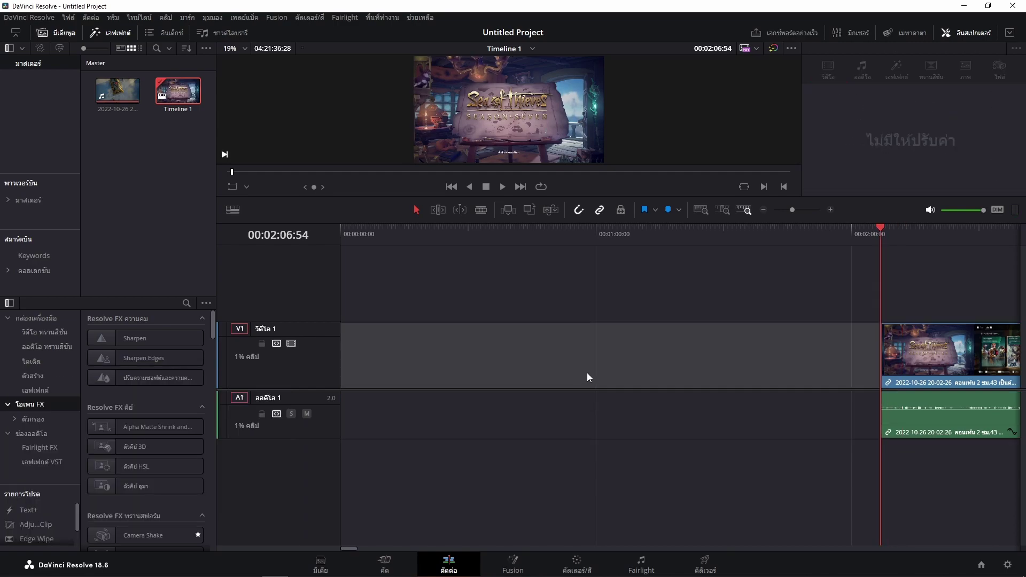
key("BackSpace")
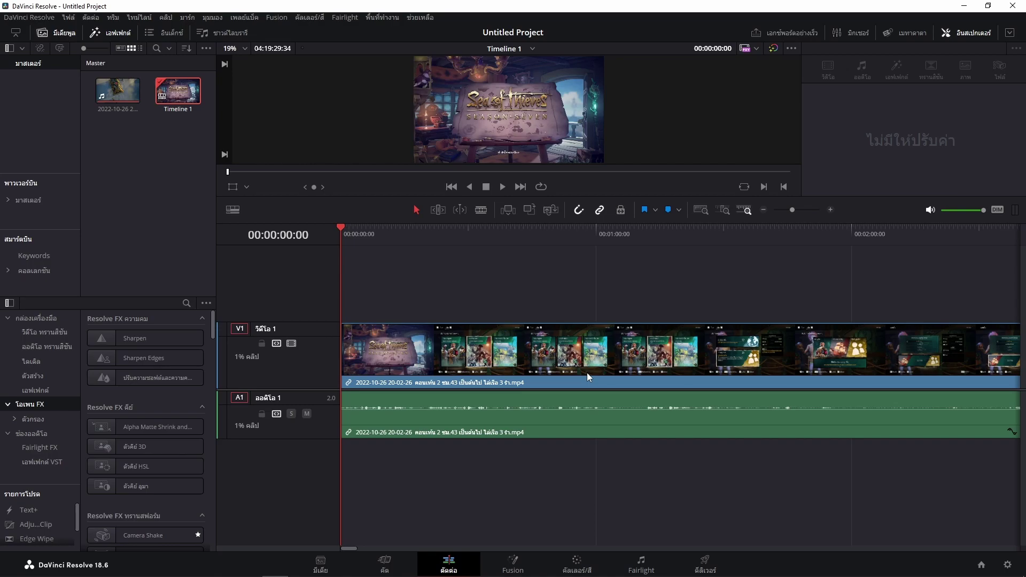
key("ctrl+z")
key("ctrl+z")
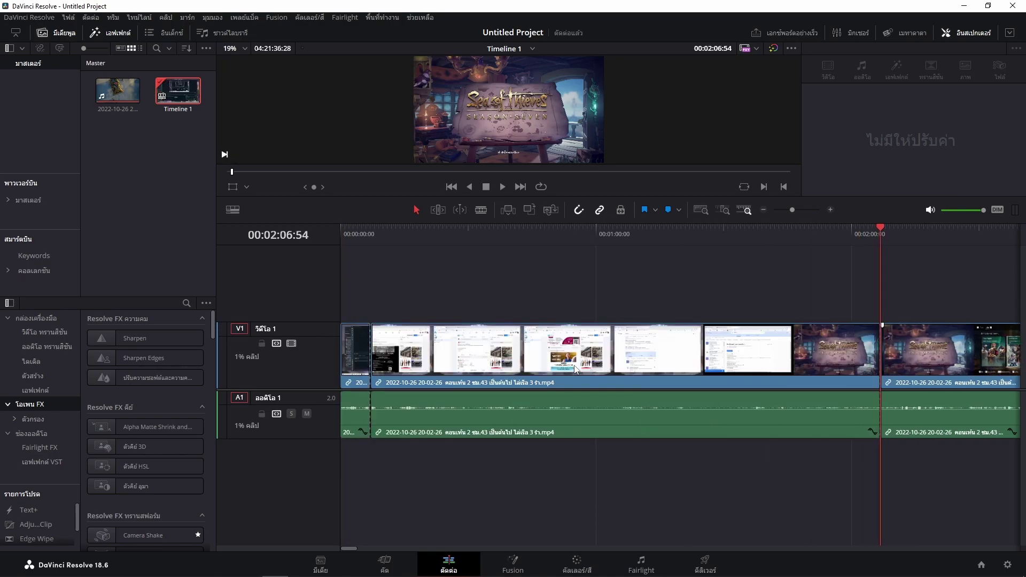
key("Delete")
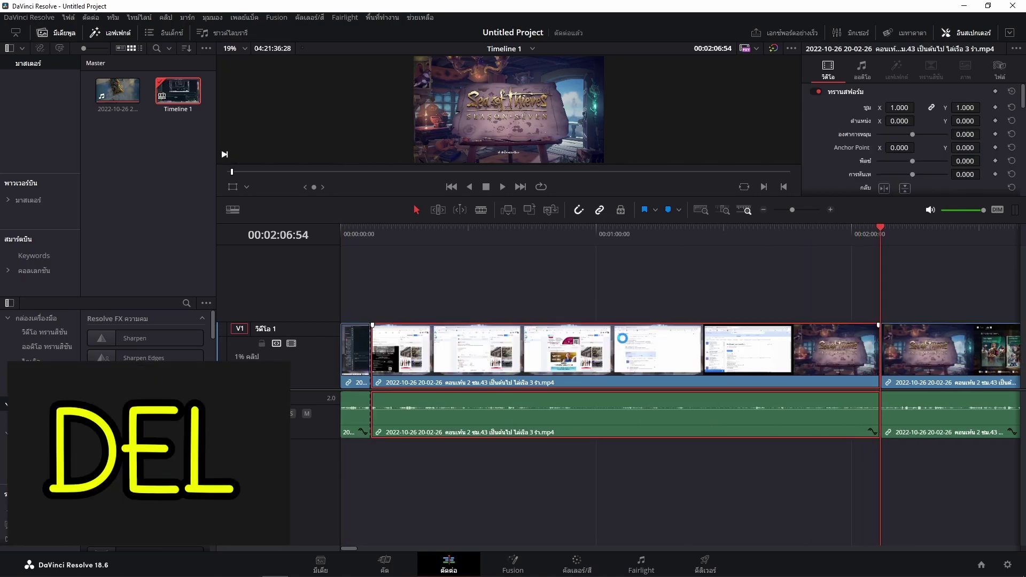
left_click(363, 352)
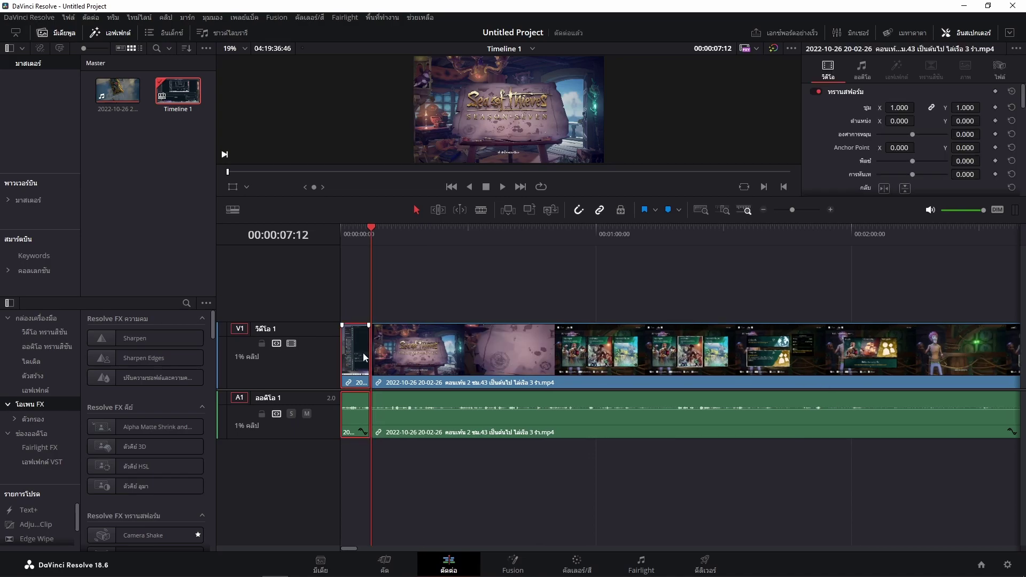
key("Delete")
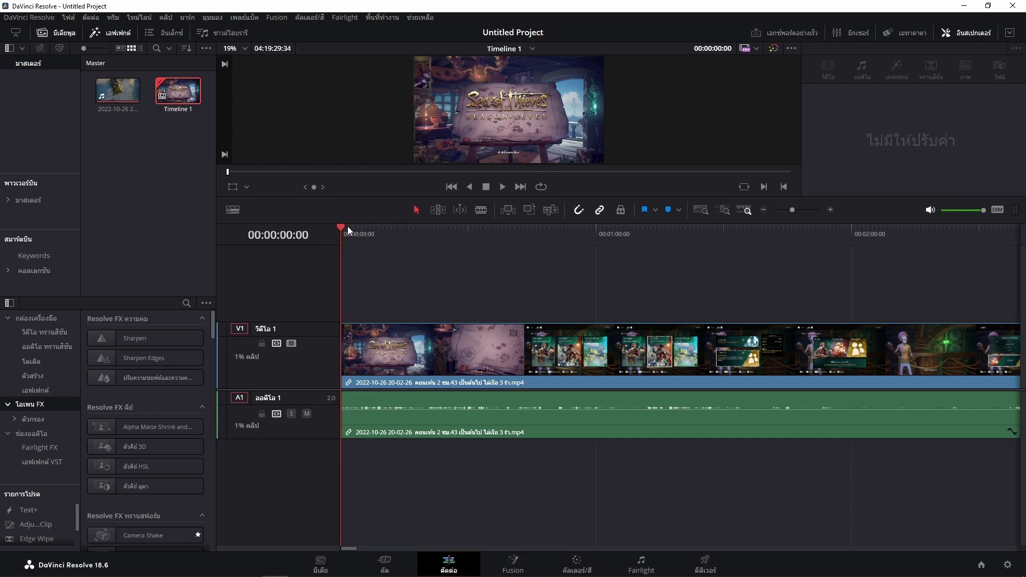
- Select all clips, park the playhead near 01:13:21 and zoom the timeline in and out
key("ctrl+a")
left_click(617, 240)
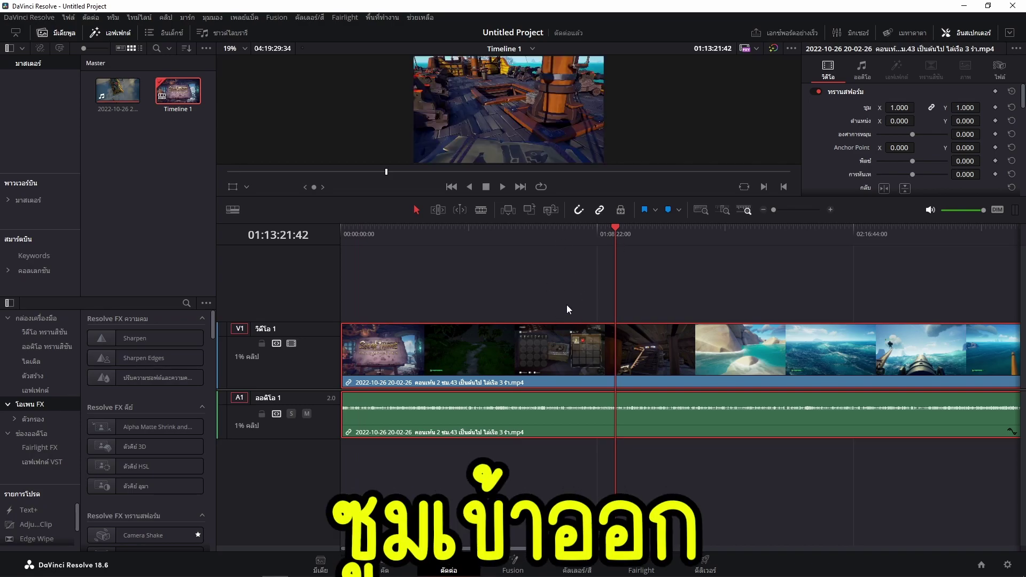
scroll(572, 304, "up", 3)
scroll(573, 304, "down", 3)
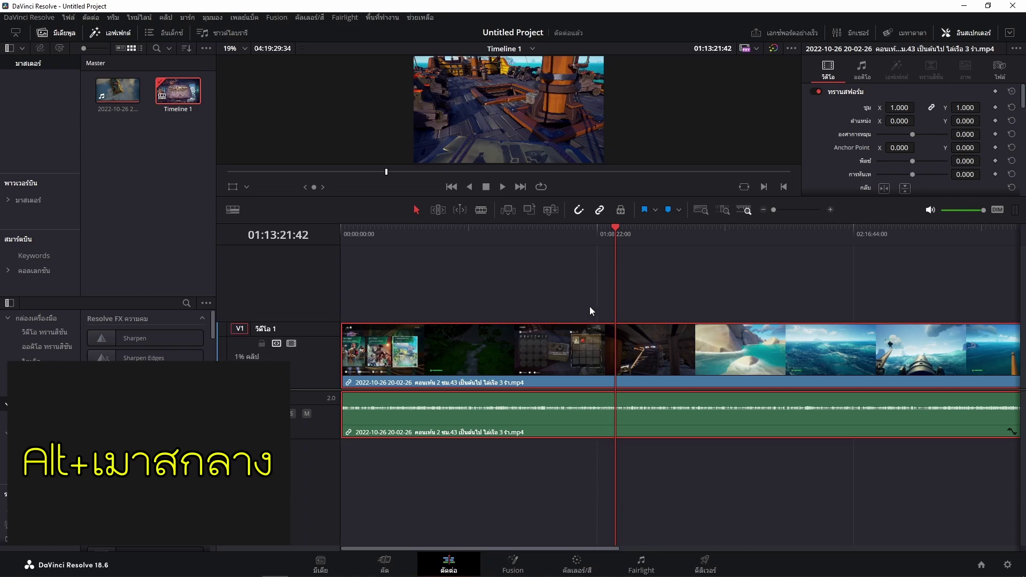
scroll(589, 306, "up", 5)
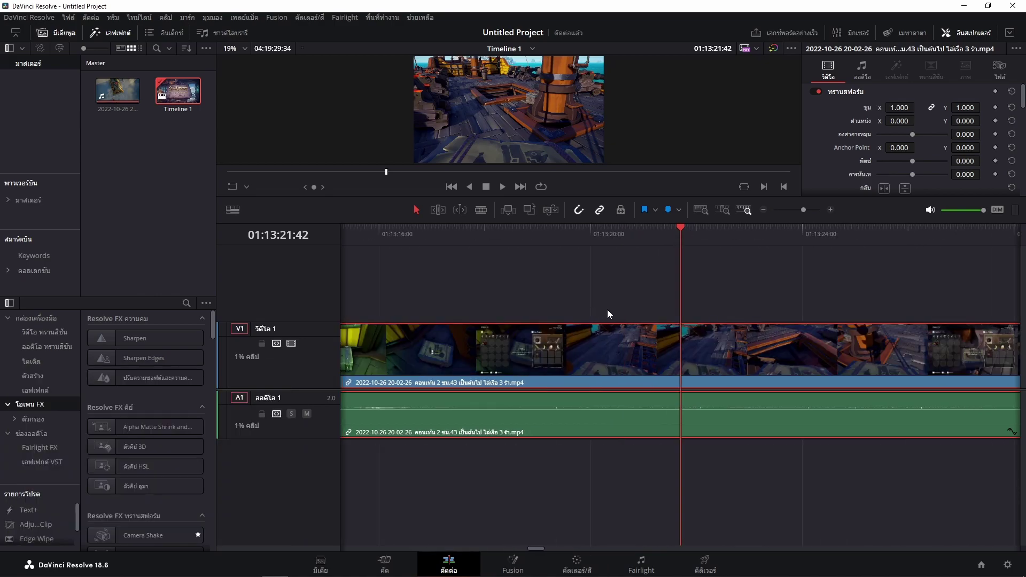
scroll(607, 309, "down", 5)
- Zoom the timeline slightly out with the zoom slider and scroll back to the start
left_click(774, 209)
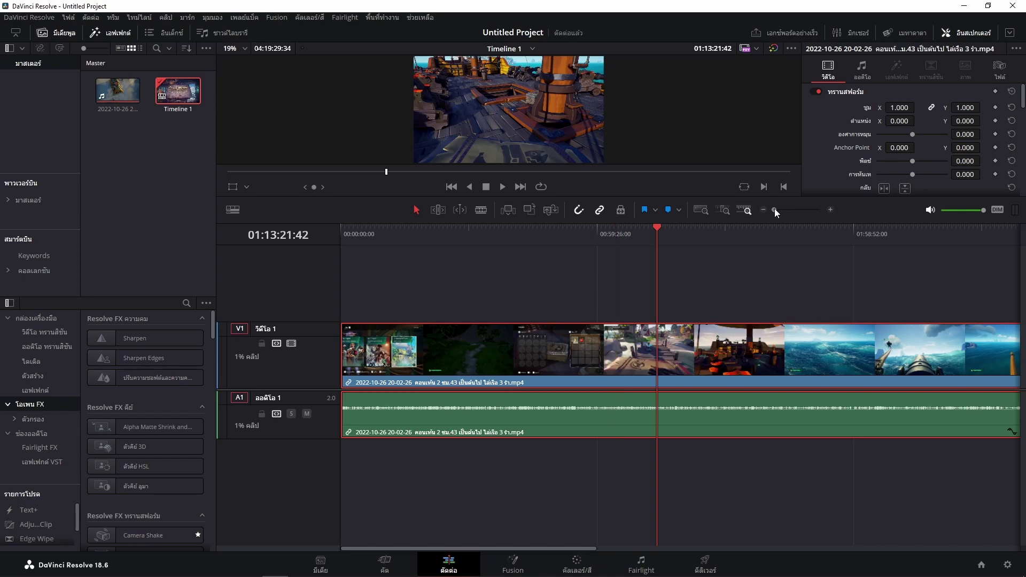
left_click_drag(774, 209, 776, 216)
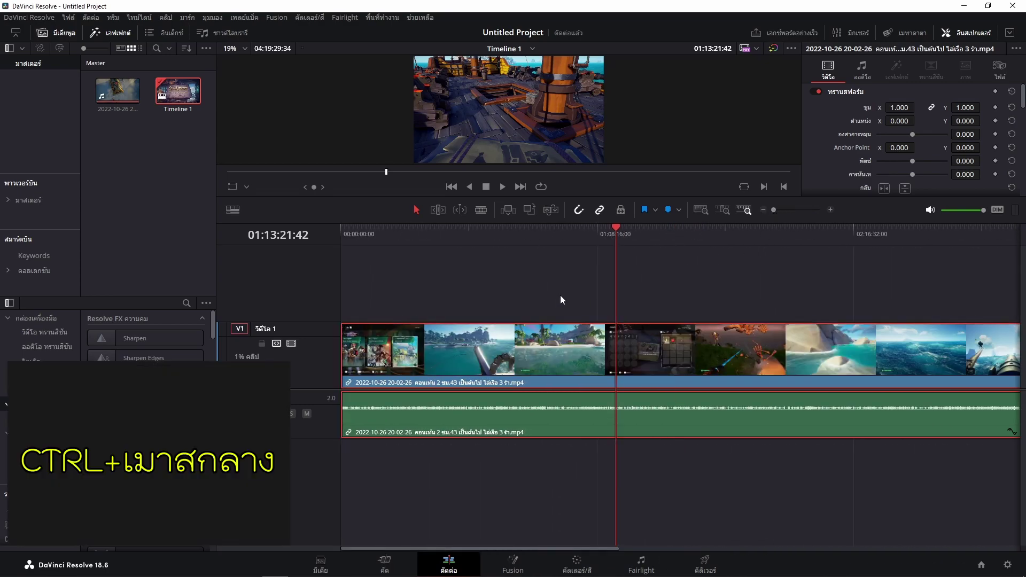
scroll(560, 295, "right", 8)
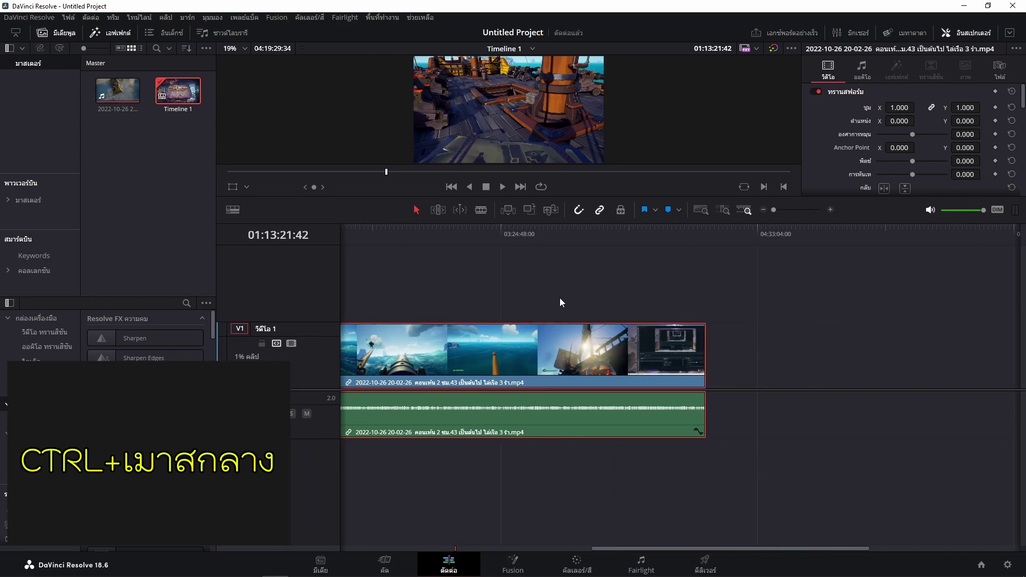
scroll(560, 297, "left", 4)
scroll(560, 299, "left", 5)
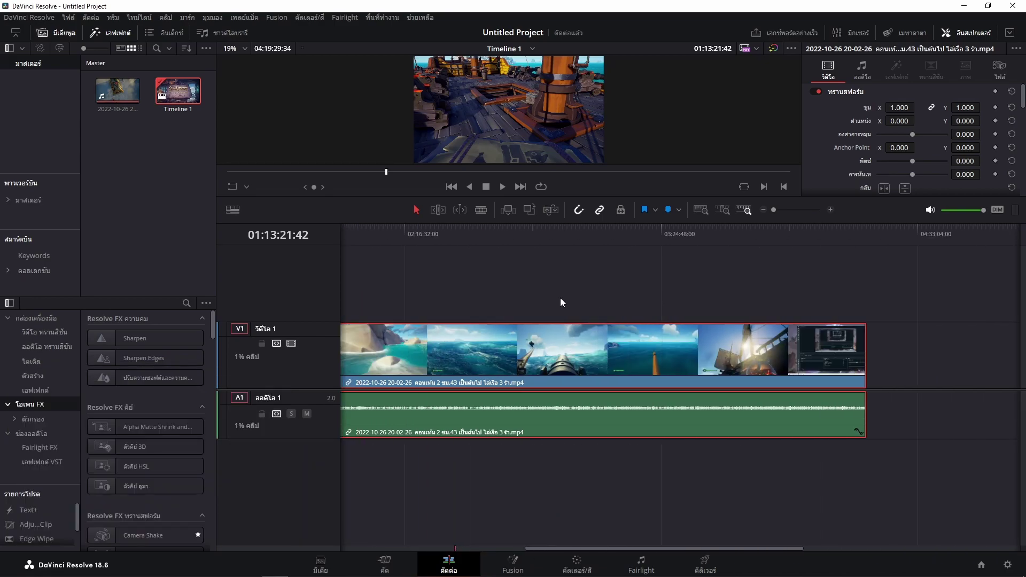
scroll(560, 298, "left", 3)
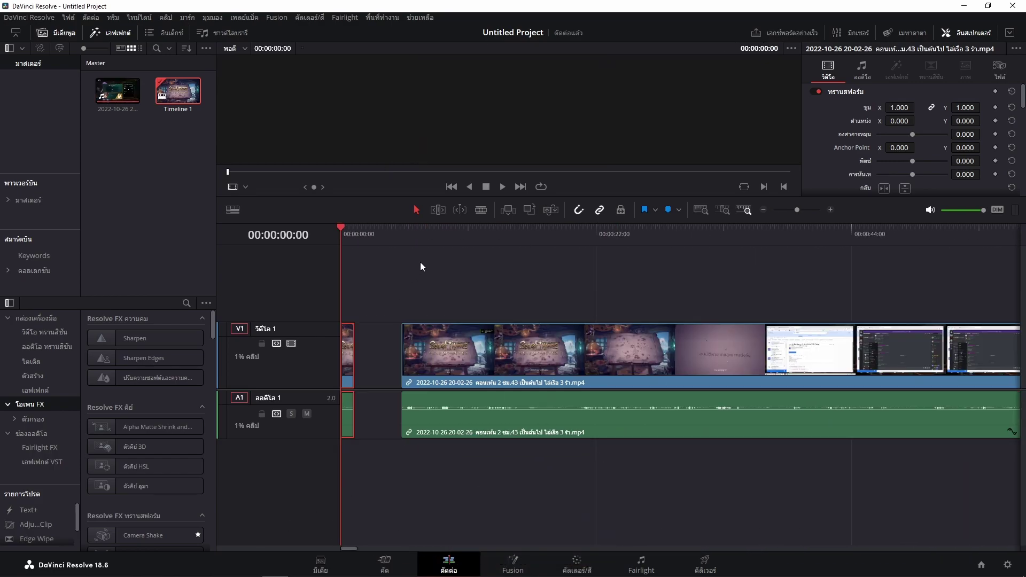
- Scrub and briefly play through the gameplay to find where the sailing begins
left_click(496, 242)
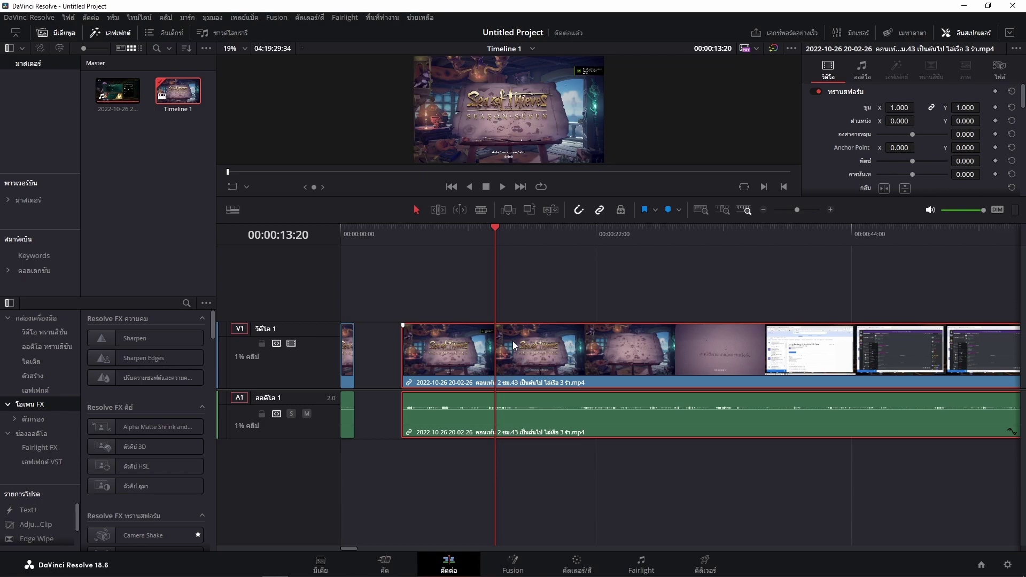
scroll(550, 290, "right", 5)
scroll(600, 245, "right", 3)
left_click(609, 248)
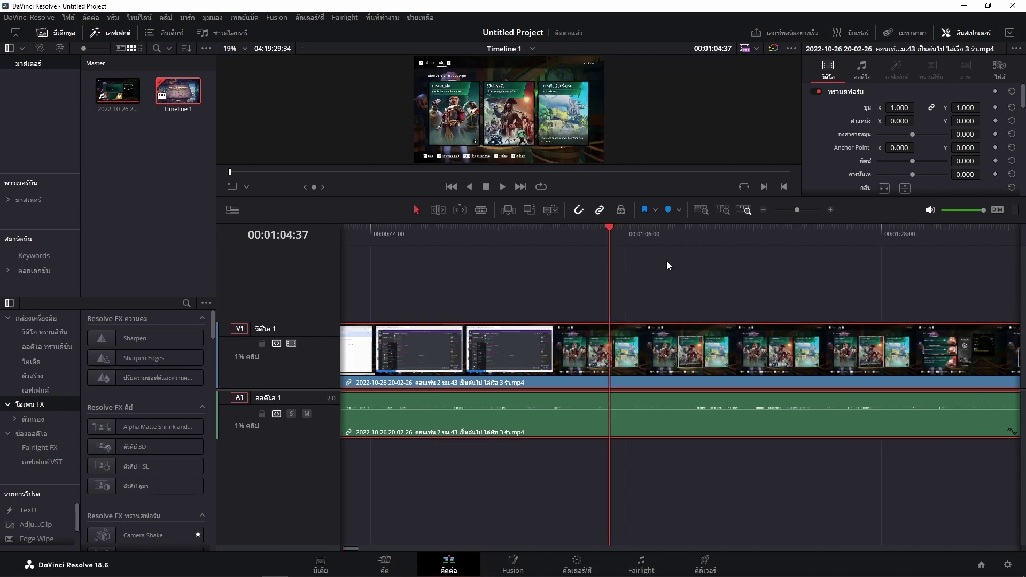
scroll(676, 279, "right", 5)
scroll(675, 283, "right", 3)
left_click(590, 230)
key("space")
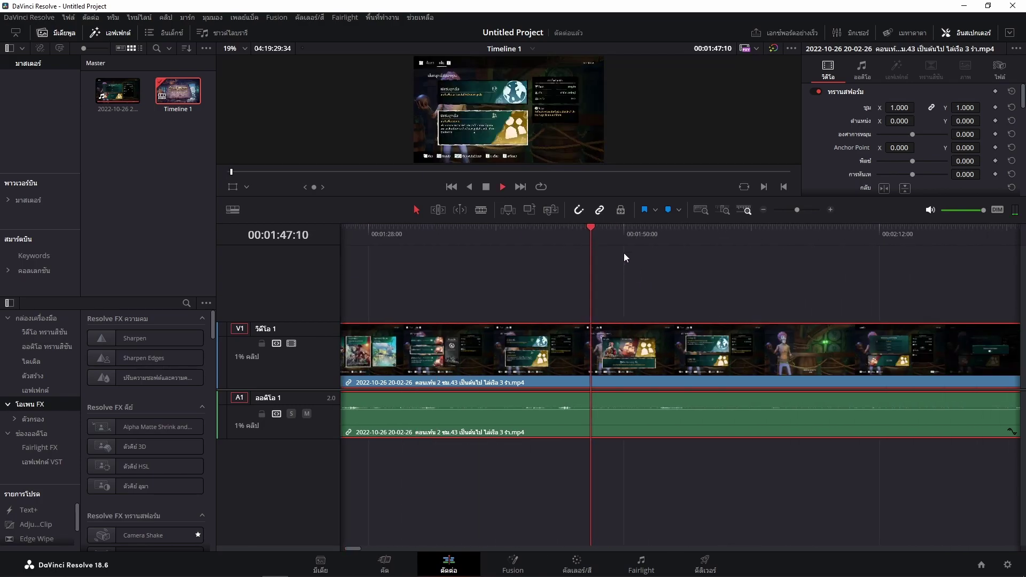
key("space")
- Blade the clip at 00:01:59:28 and ripple-delete everything before the cut
scroll(648, 293, "right", 3)
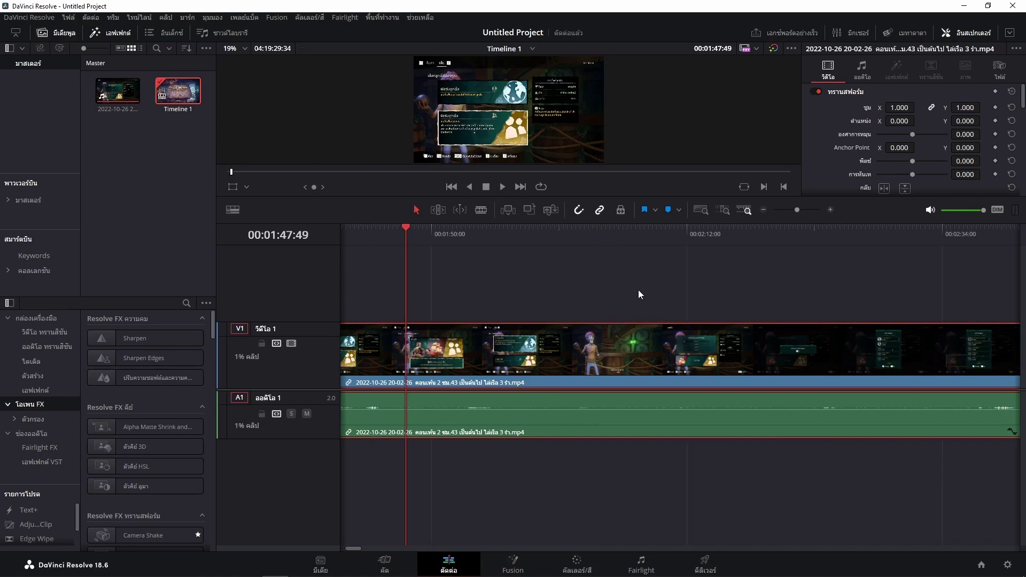
left_click(541, 232)
key("ctrl+b")
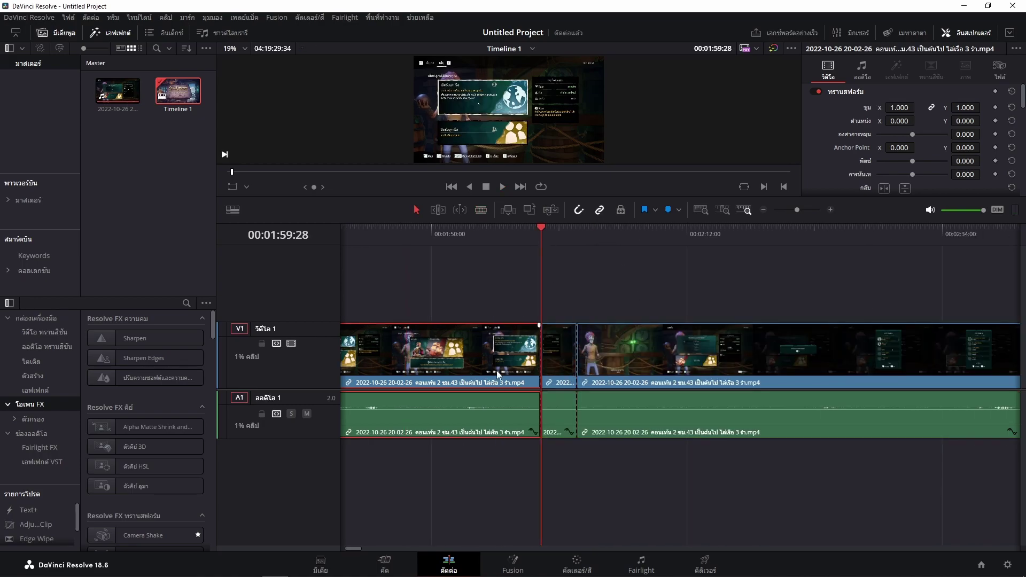
key("BackSpace")
left_click(473, 370)
key("BackSpace")
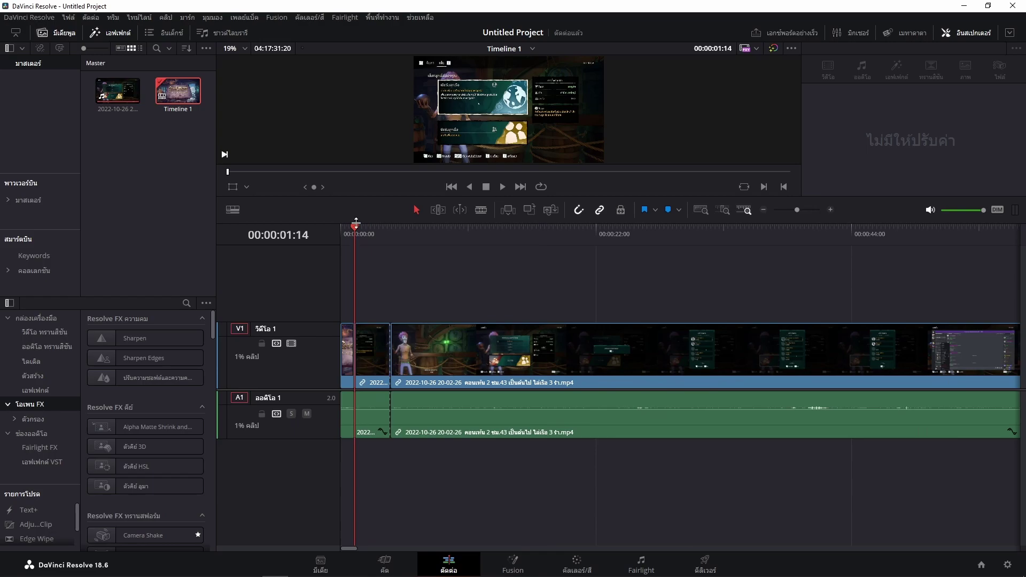
- Delete the footage after the beach scenes and return the playhead to the start
mouse_move(356, 223)
left_mouse_down()
mouse_move(331, 231)
mouse_move(517, 257)
mouse_move(623, 256)
left_mouse_up()
key("shift+z")
key("BackSpace")
key("Home")
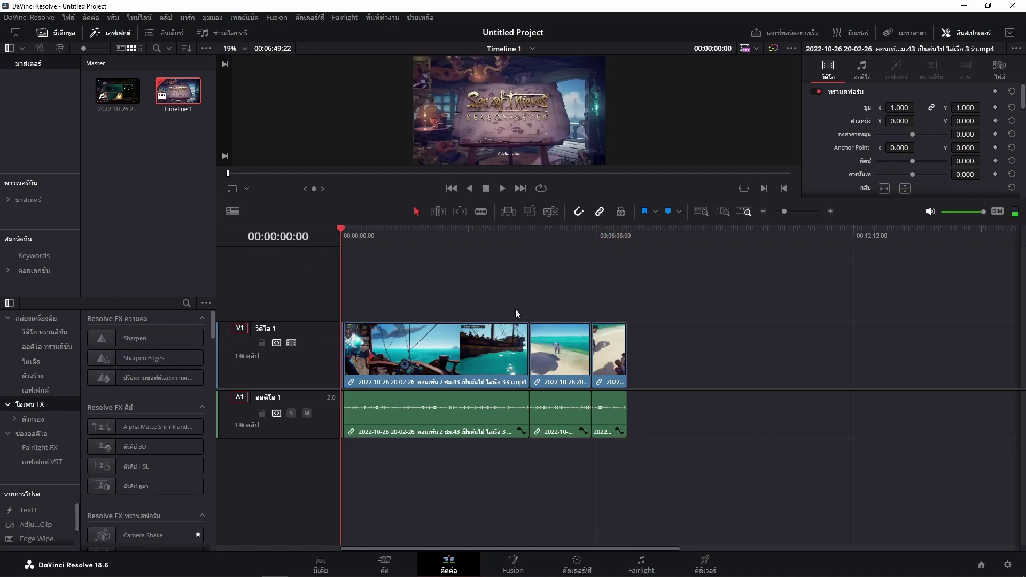
scroll(534, 314, "up", 3)
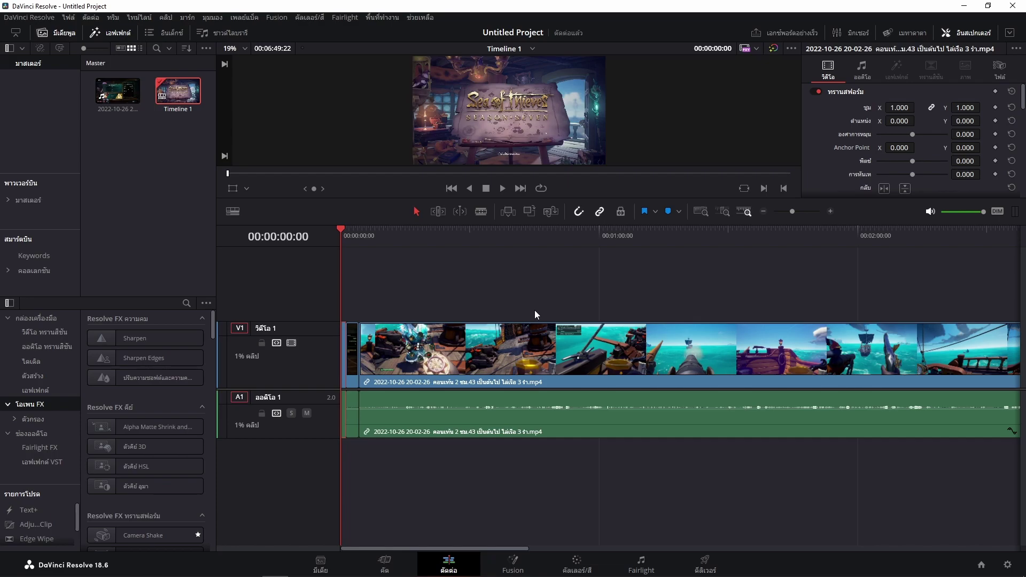
- Add a new video track V2 above V1 and fit the edit in the timeline
right_click(267, 481)
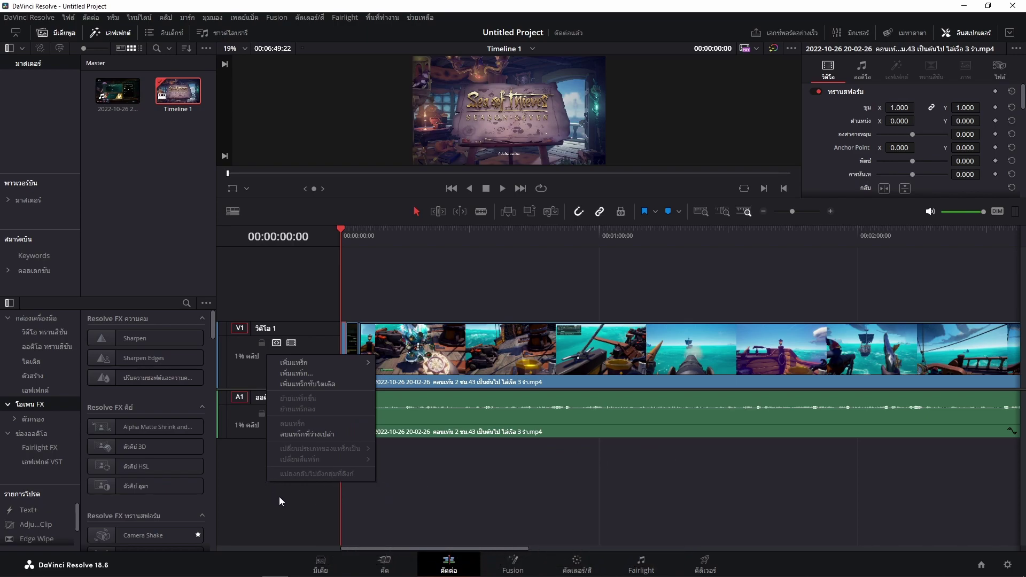
right_click(283, 273)
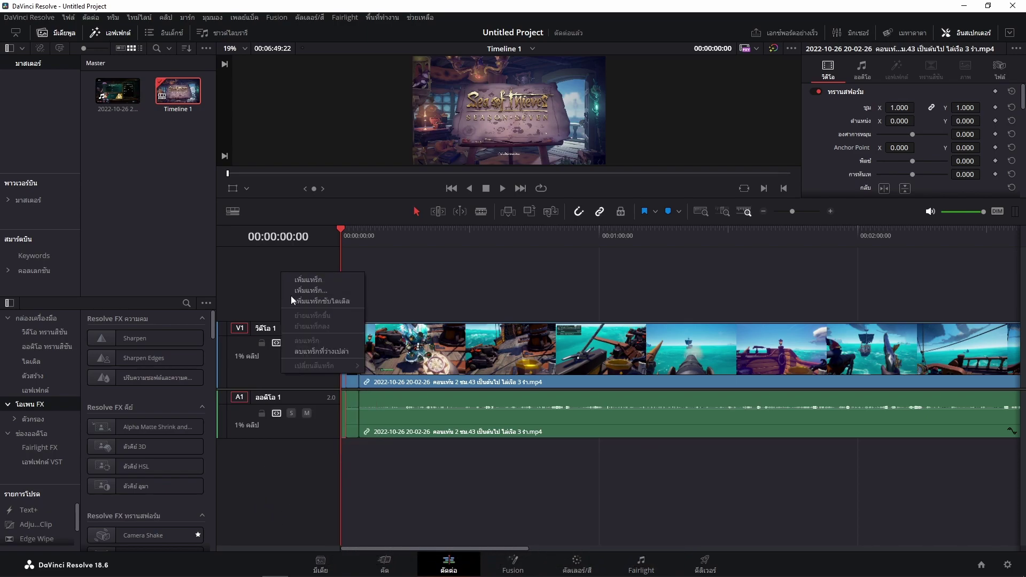
right_click(287, 293)
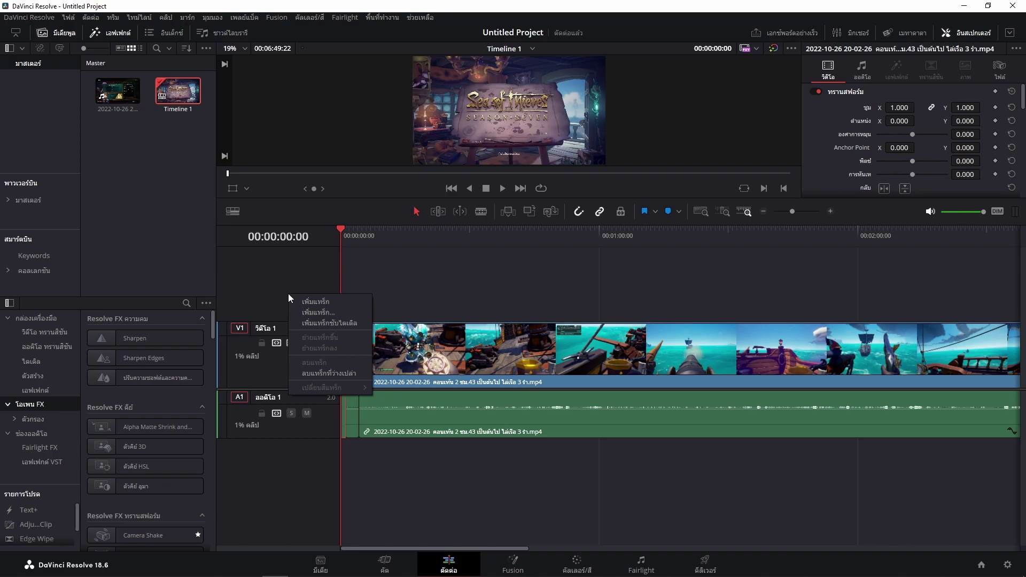
left_click(334, 302)
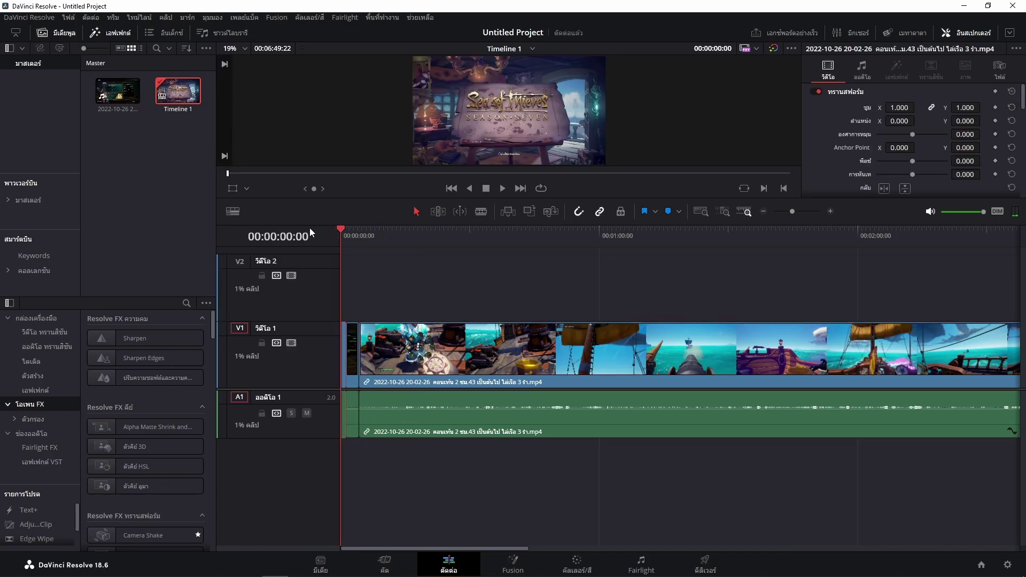
key("ctrl+minus")
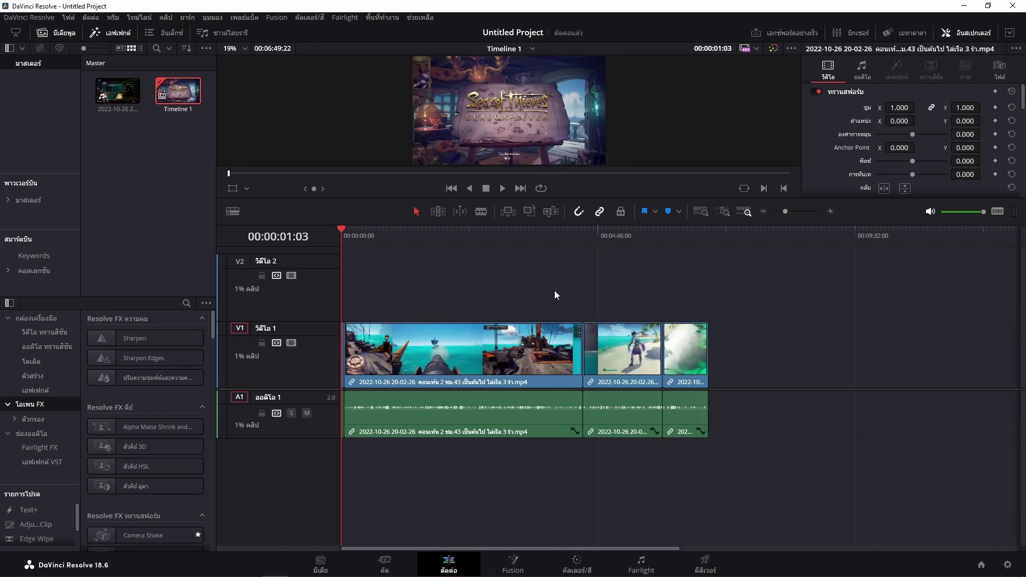
- Isolate a short piece of the beach clip, copy it and paste it past the edit's end
left_click_drag(576, 356, 633, 357)
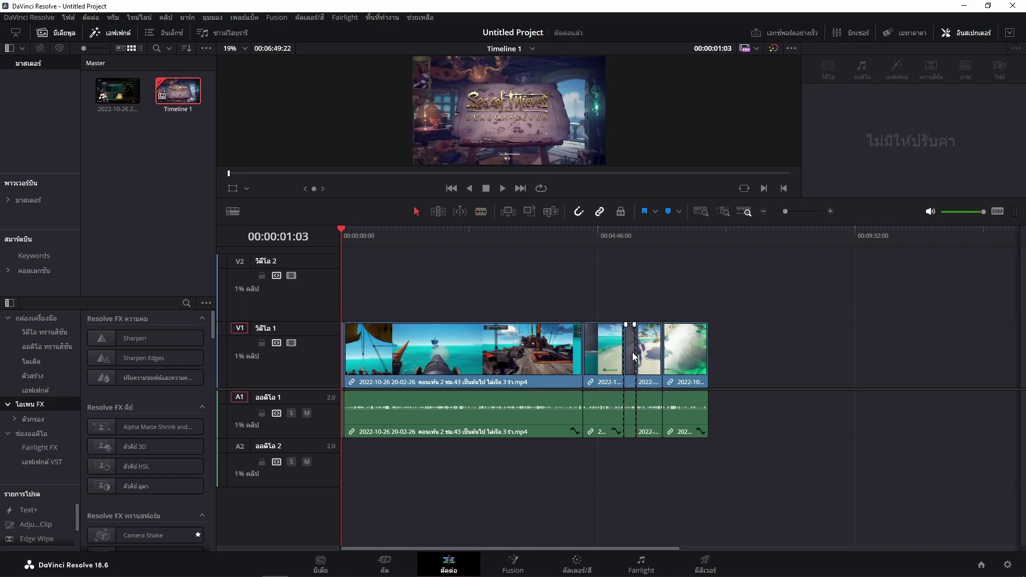
left_click(632, 270)
left_click(632, 354)
key("ctrl+c")
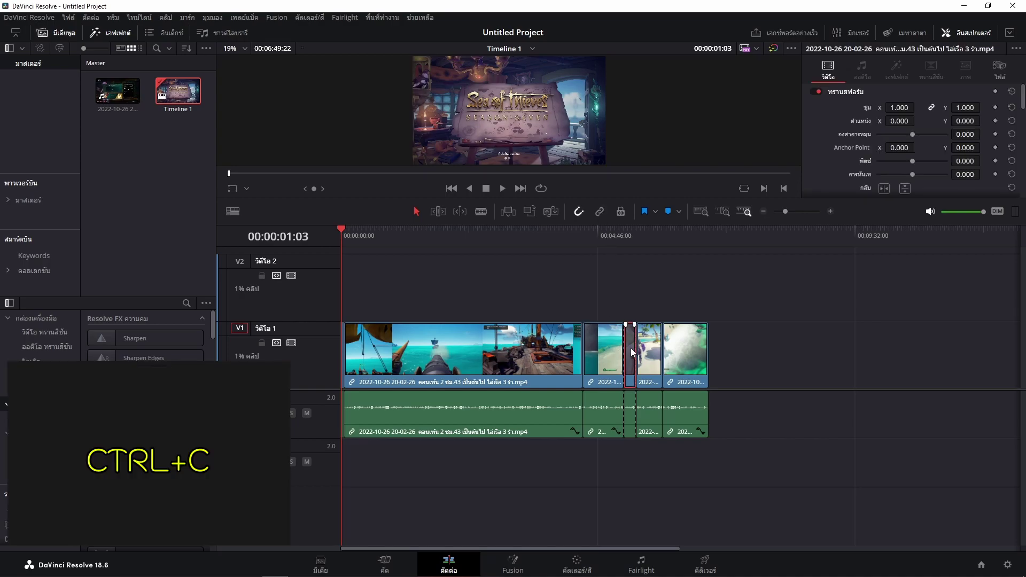
left_click(729, 239)
key("ctrl+v")
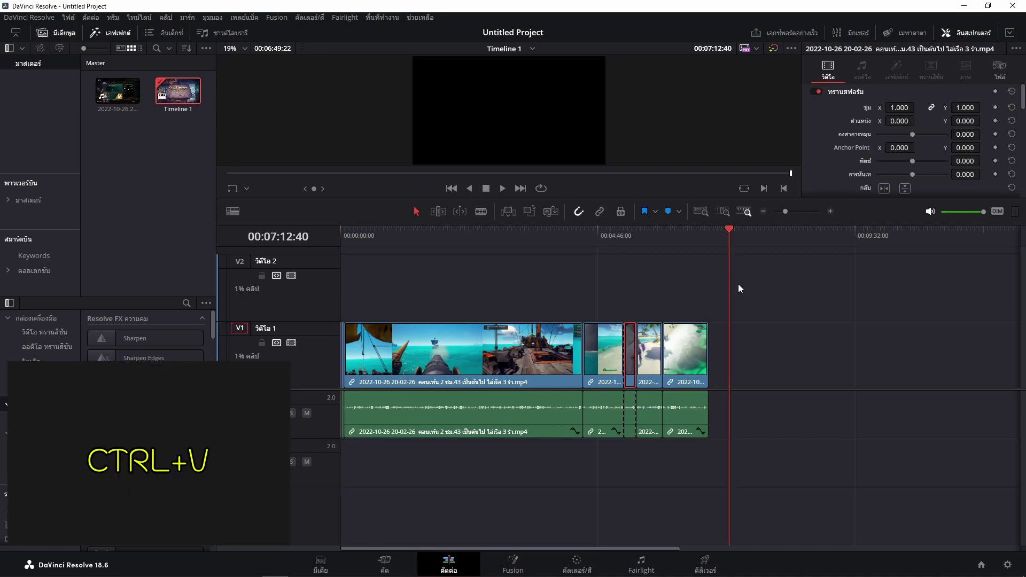
- Move the pasted clip with its A2 audio onto V2 at 00:00:00:00
left_click_drag(736, 352, 347, 286)
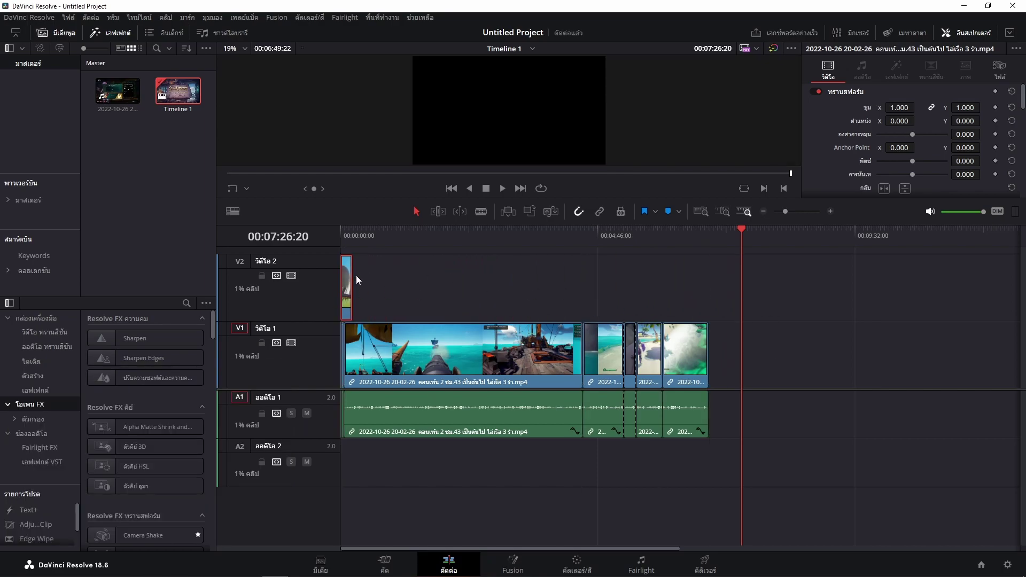
key("ctrl+z")
key("ctrl+shift+z")
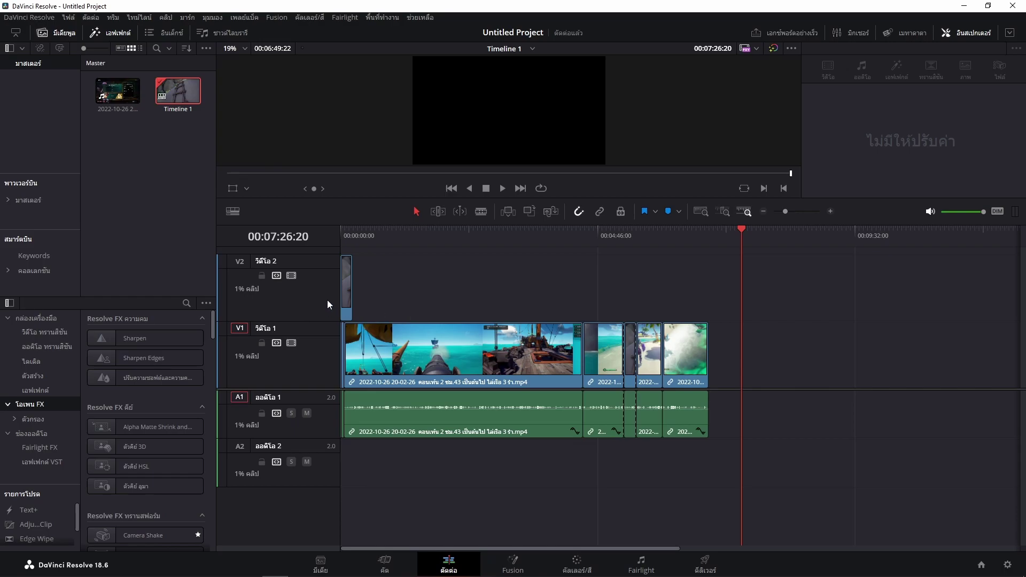
left_click_drag(346, 300, 629, 297)
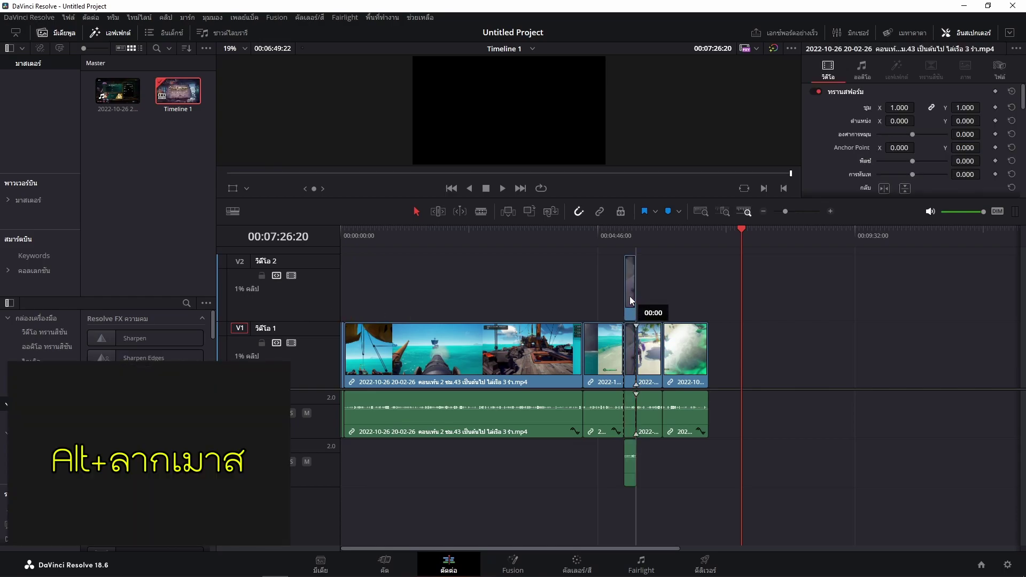
left_click(629, 470)
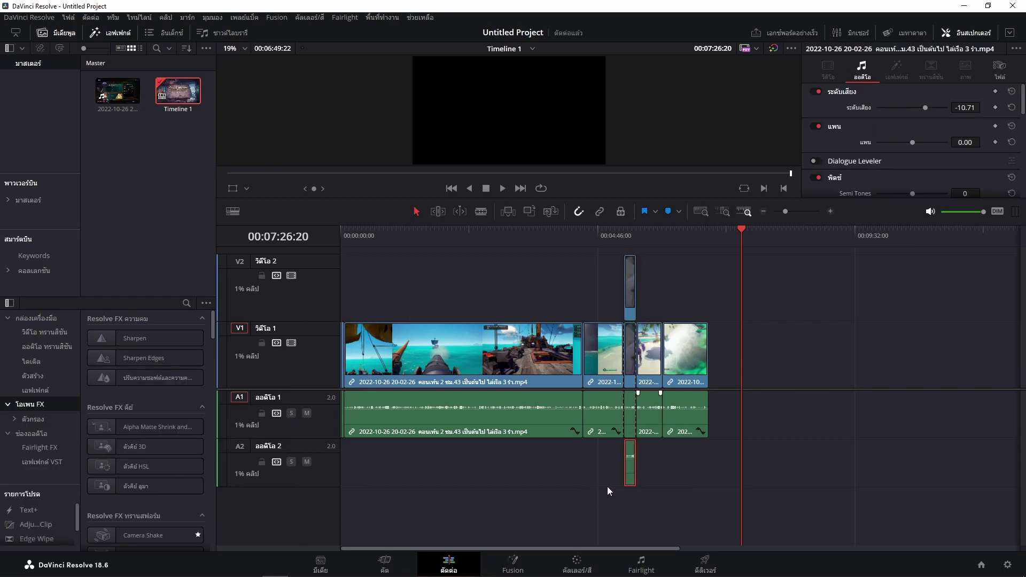
left_click_drag(629, 288, 348, 283)
scroll(401, 289, "down", 5)
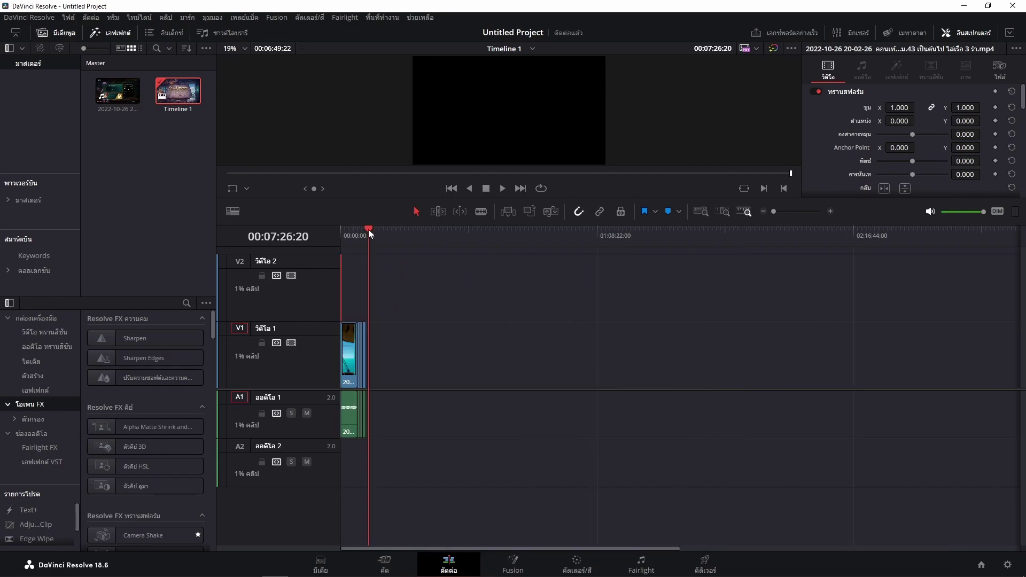
- Return the playhead to the start and shift the Video 2 clip slightly later
left_click_drag(368, 229, 341, 229)
scroll(480, 299, "up", 5)
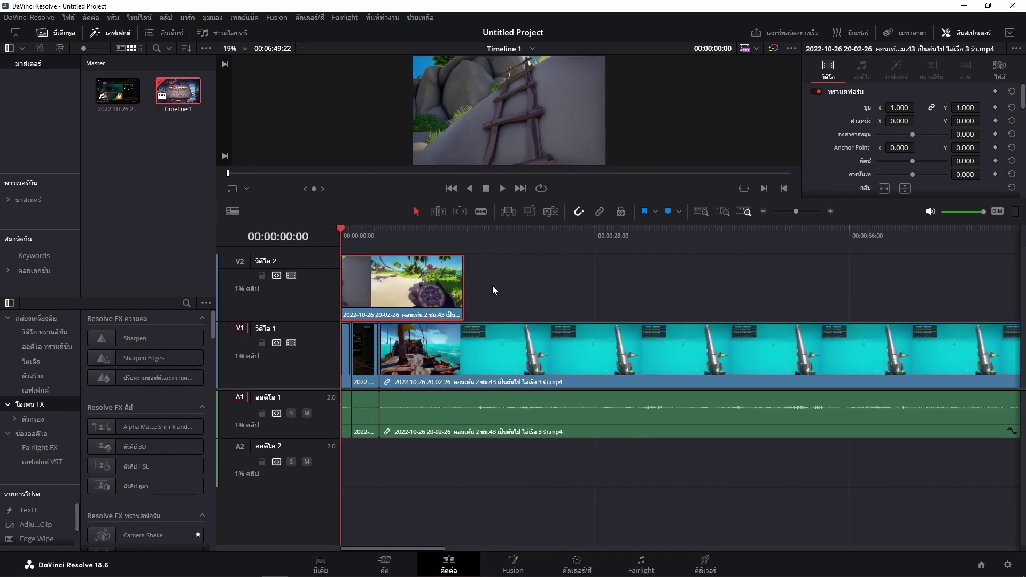
scroll(443, 291, "up", 2)
left_click_drag(420, 291, 442, 292)
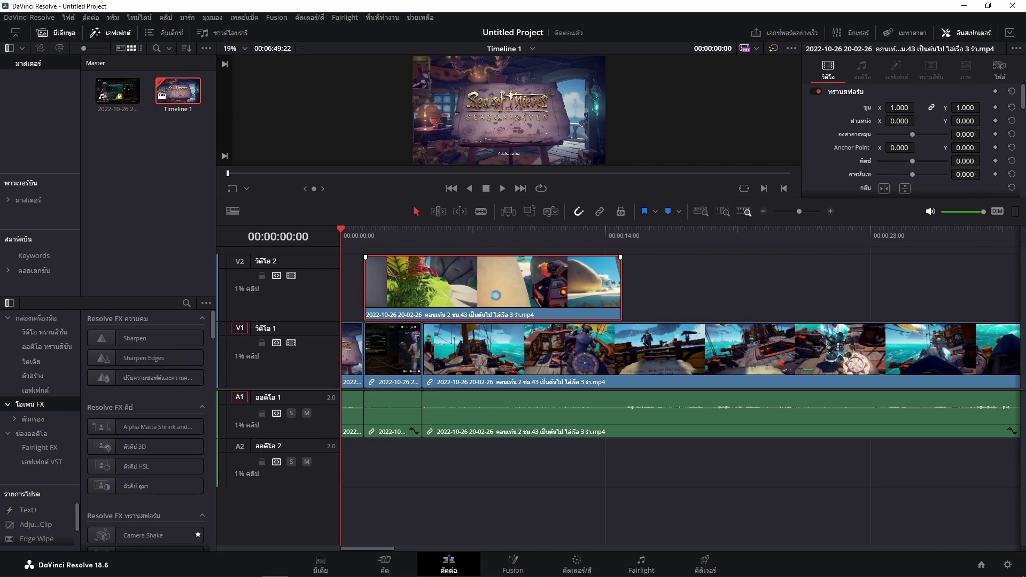
- Scale the Video 2 picture down to 0.660 with the viewer's Transform handles
double_click(416, 273)
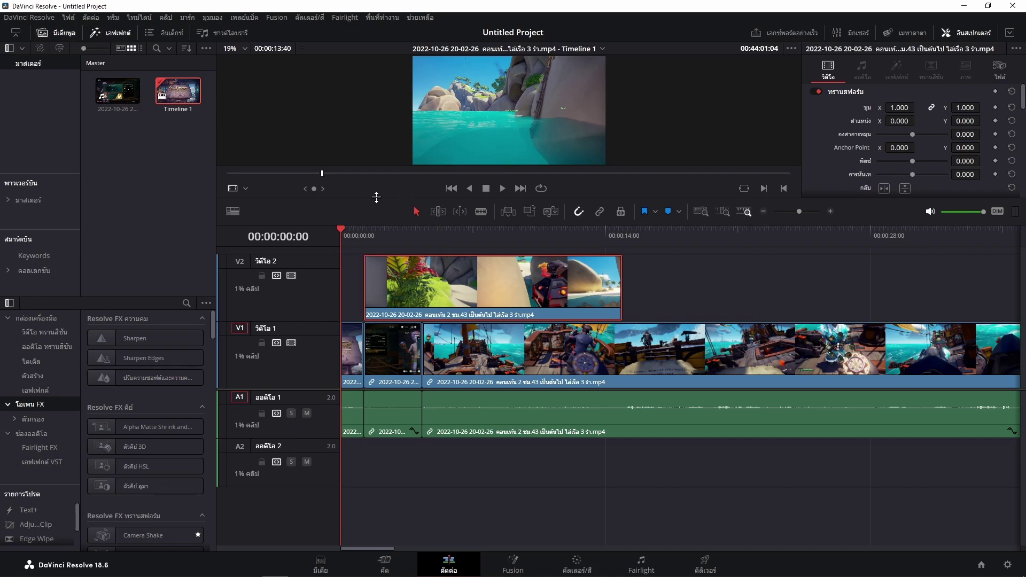
left_click_drag(376, 197, 379, 216)
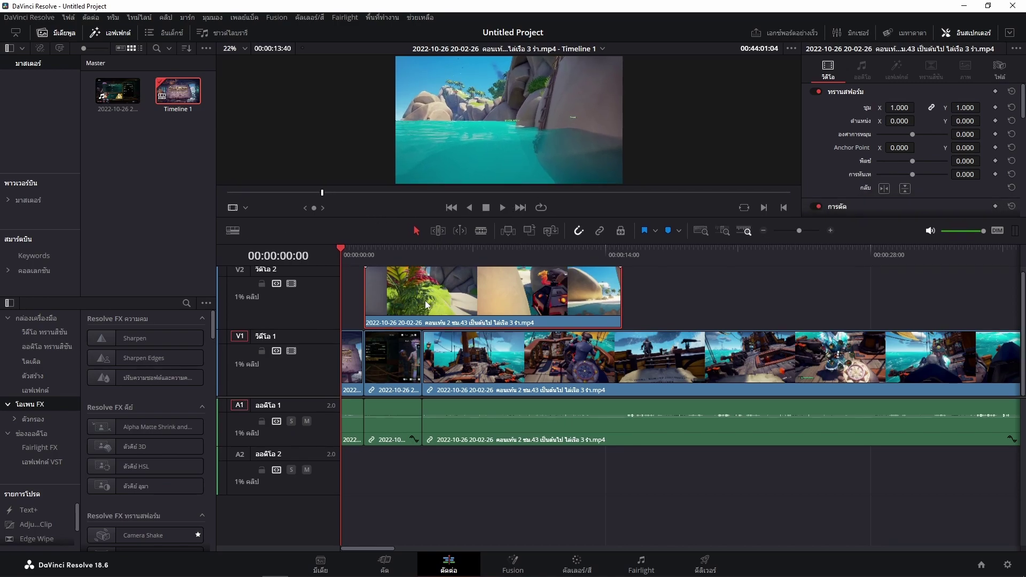
key("Down")
left_click(232, 208)
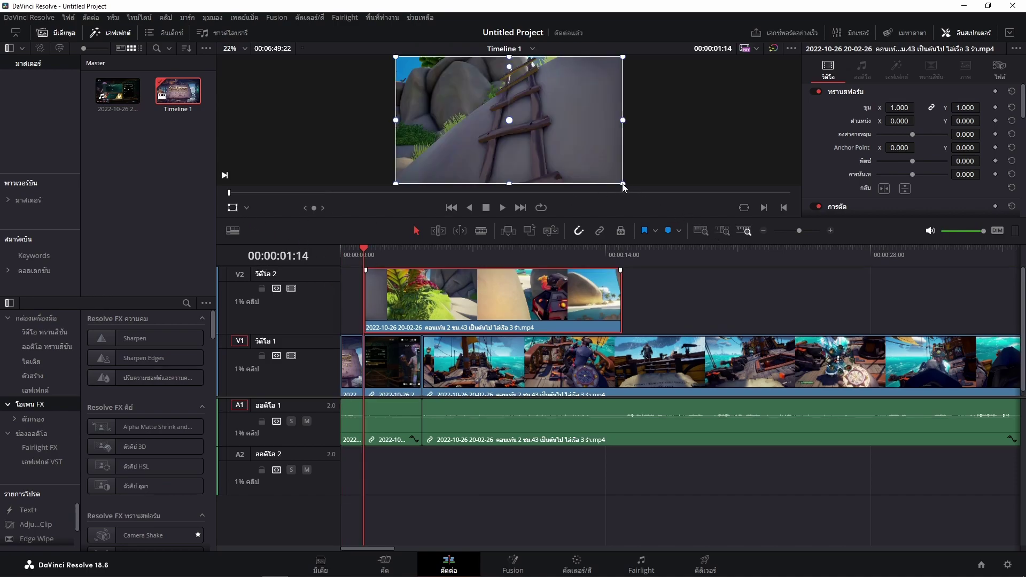
left_click_drag(623, 184, 585, 162)
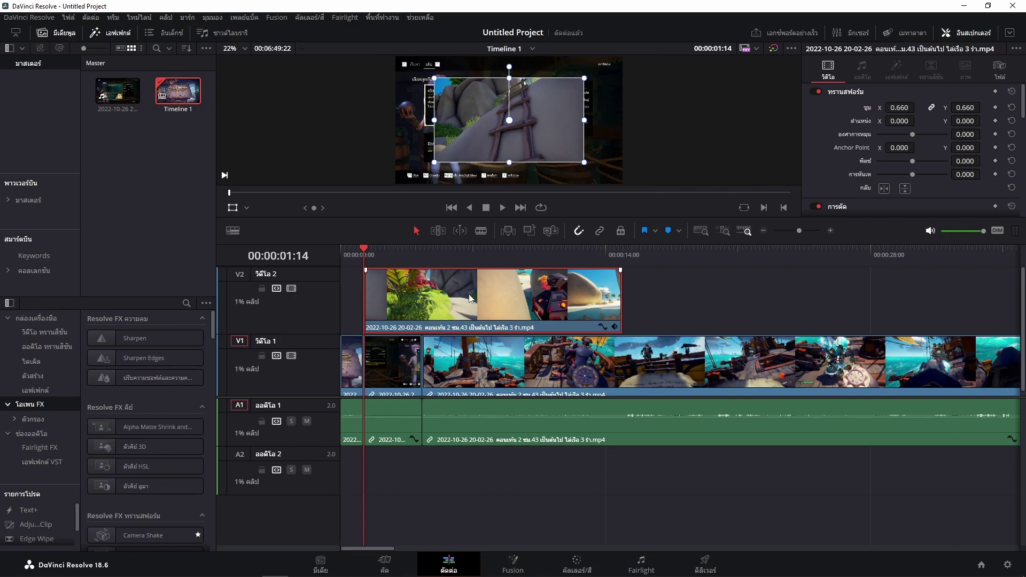
- Reposition the Video 2 clip so it starts just after 00:00
left_click_drag(470, 298, 446, 298)
left_click(340, 251)
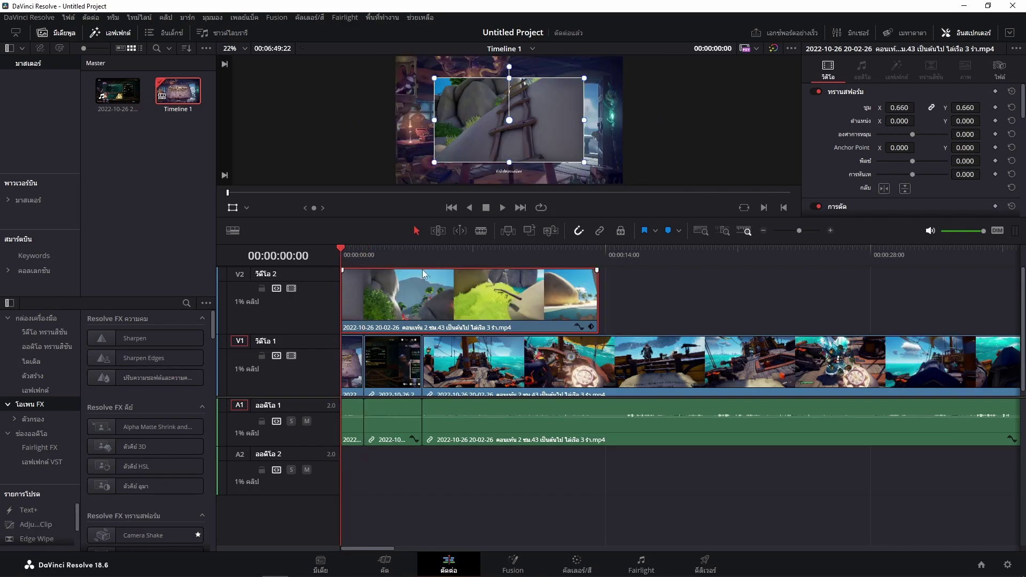
scroll(379, 305, "up", 3)
left_click_drag(412, 306, 490, 310)
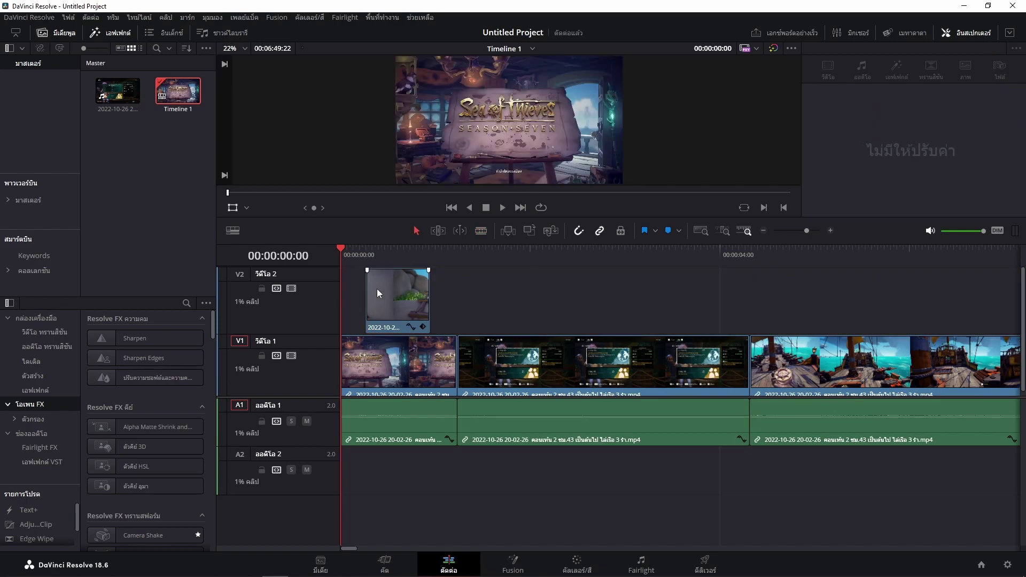
- Extend the Video 2 clip to about two seconds and replay the opening to review it
key("space")
key("space")
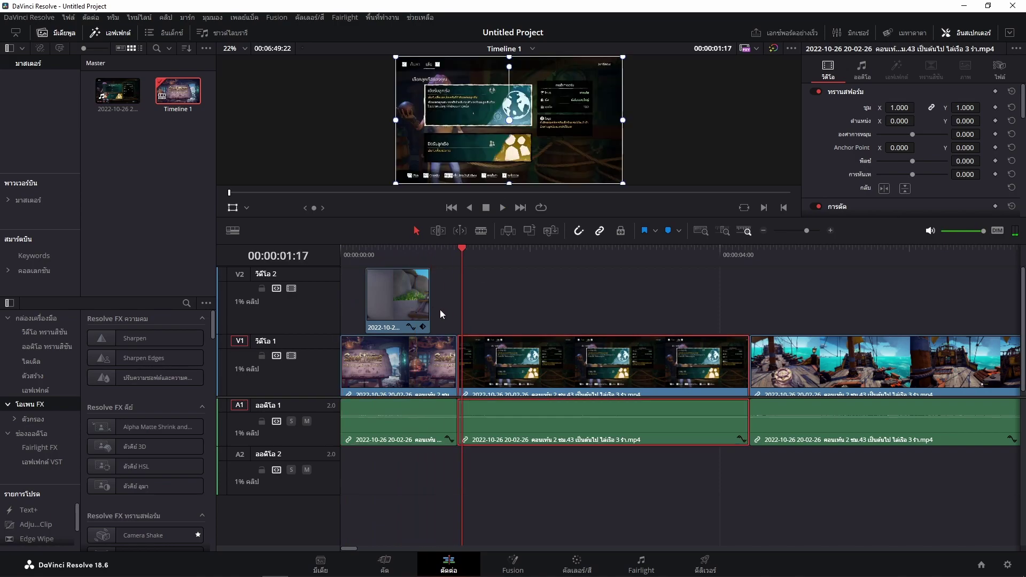
left_click_drag(430, 307, 525, 308)
key("Home")
key("space")
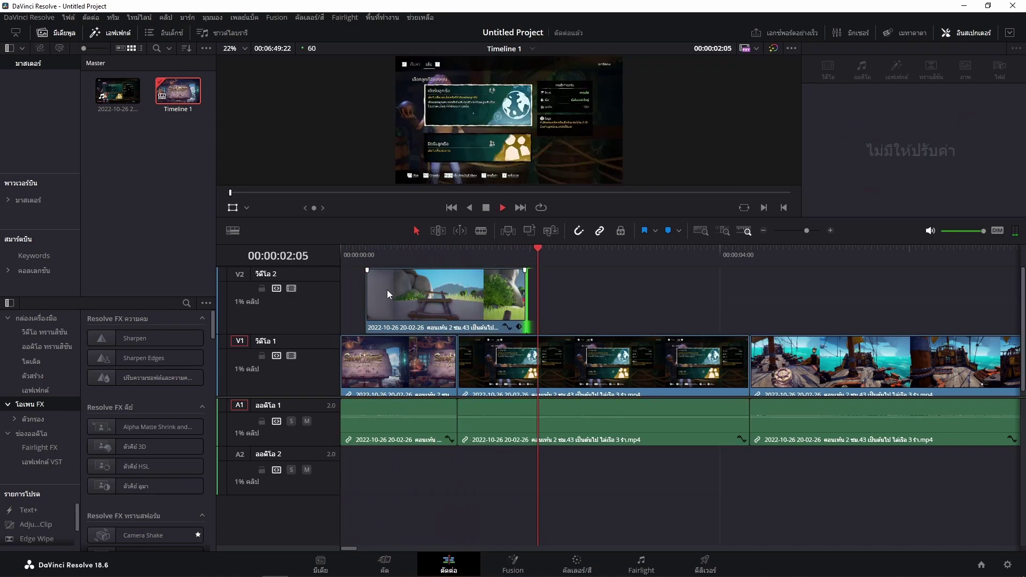
key("space")
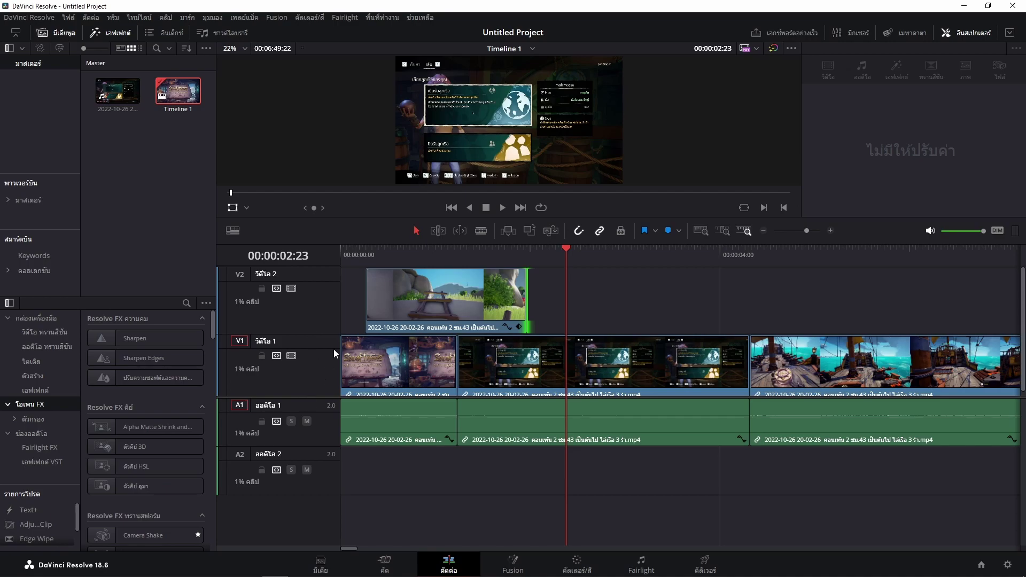
left_click_drag(351, 252, 571, 262)
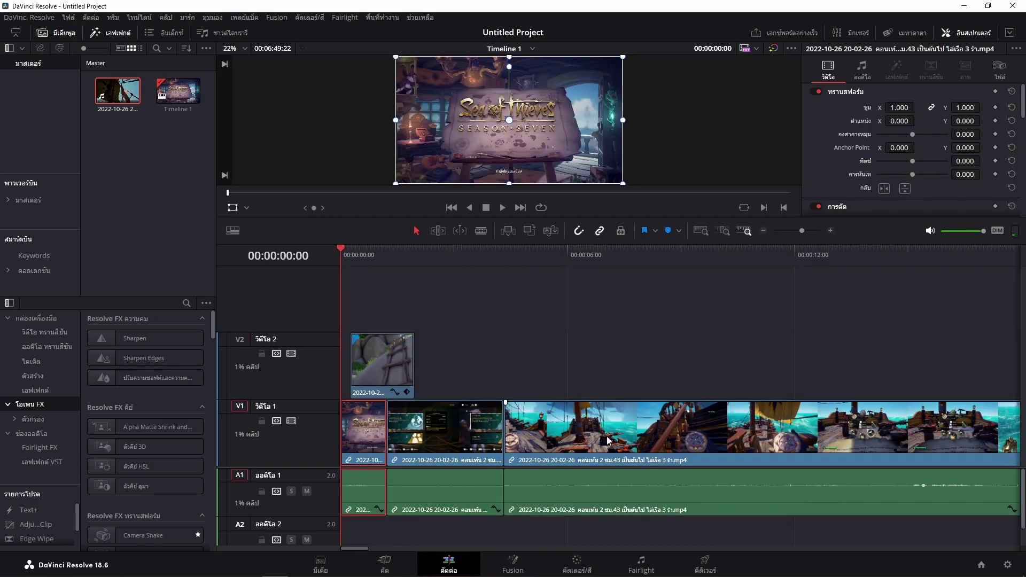
- Import 1968 - TrackTribe.mp3 from the Rock folder into the media pool
scroll(636, 504, "down", 1)
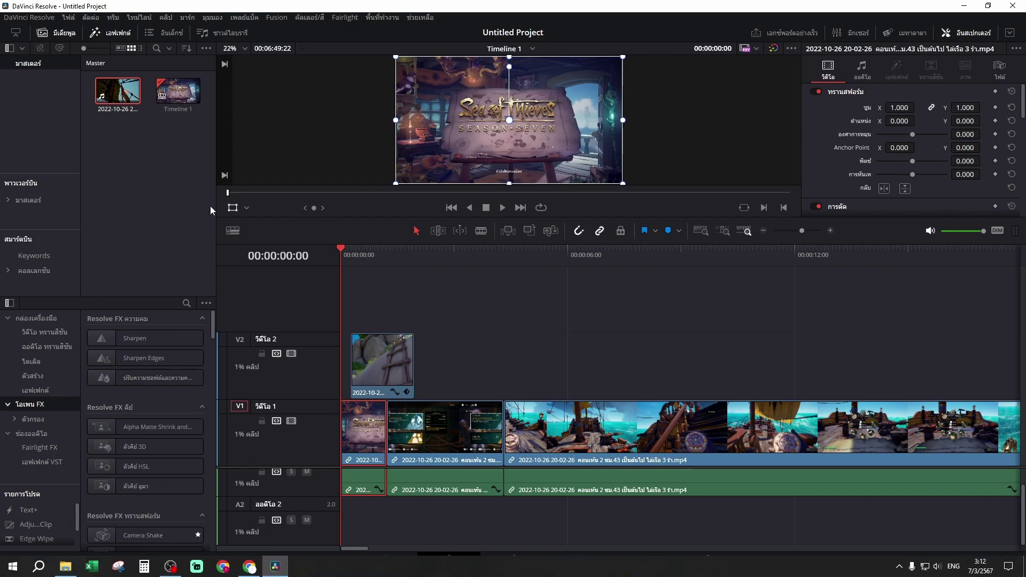
key("shift+2")
scroll(104, 212, "down", 5)
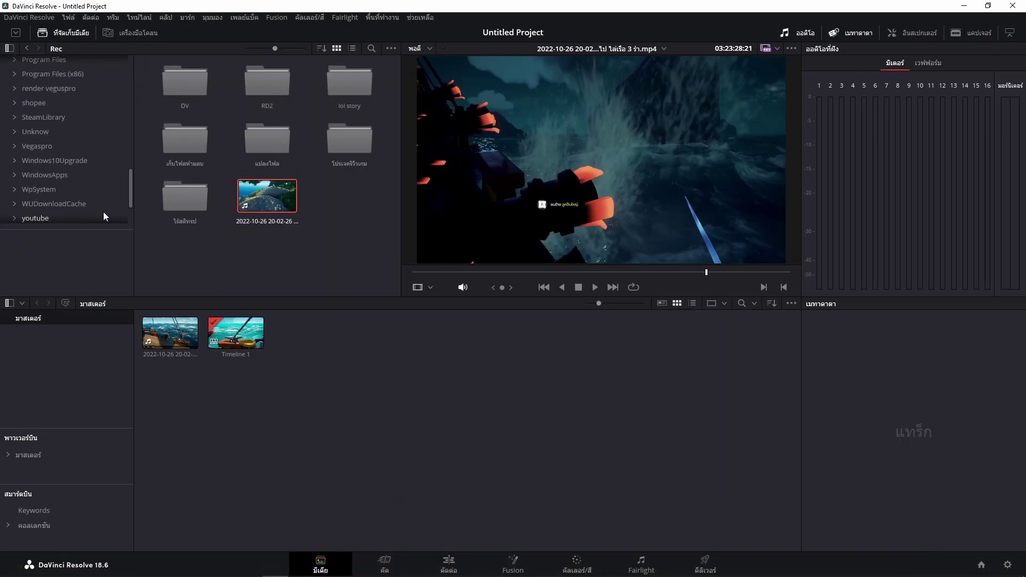
scroll(67, 159, "down", 5)
left_click_drag(344, 331, 332, 355)
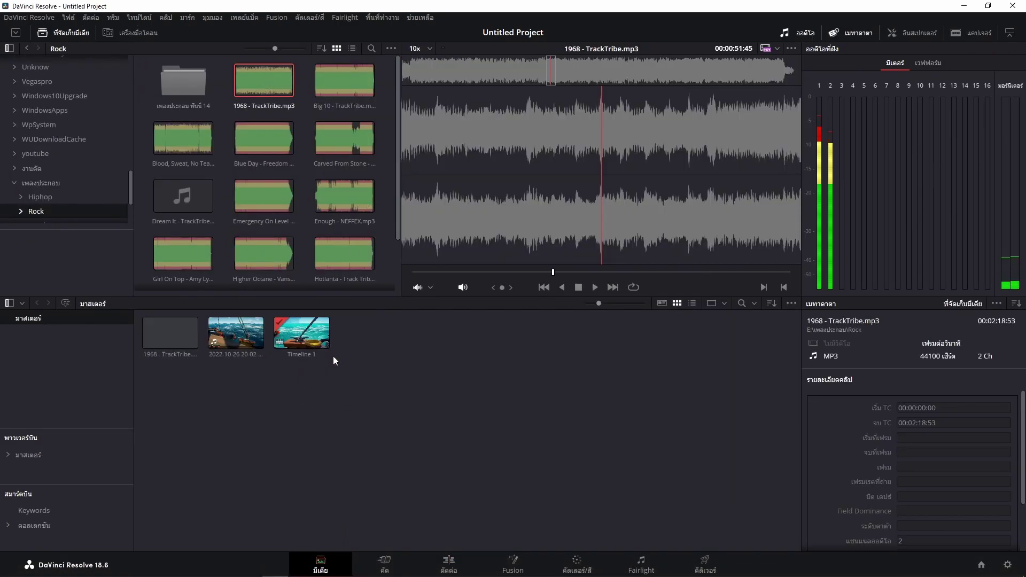
- Place the 1968 - TrackTribe.mp3 song on Audio 2 from the timeline start
left_click(449, 564)
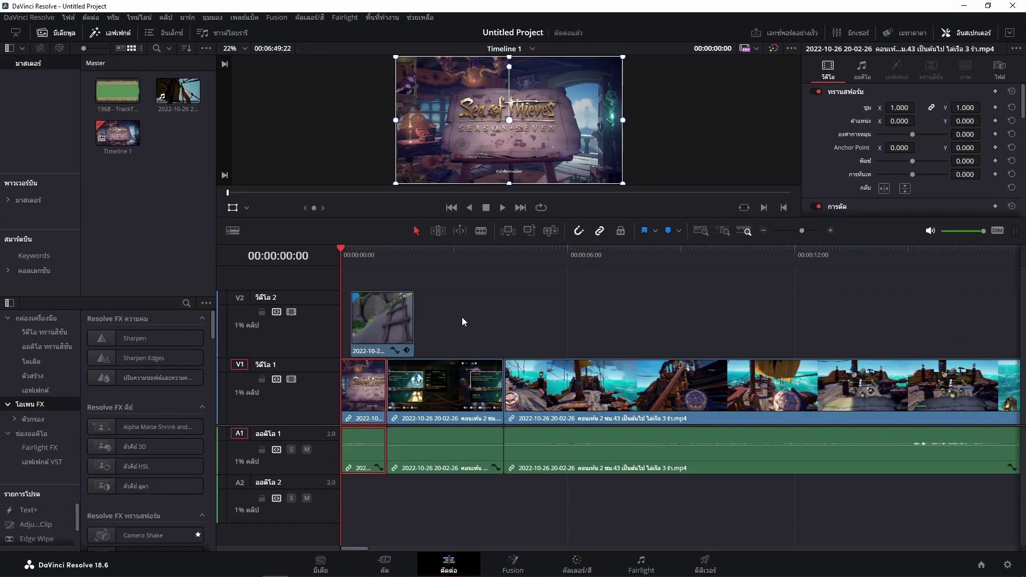
left_click(126, 95)
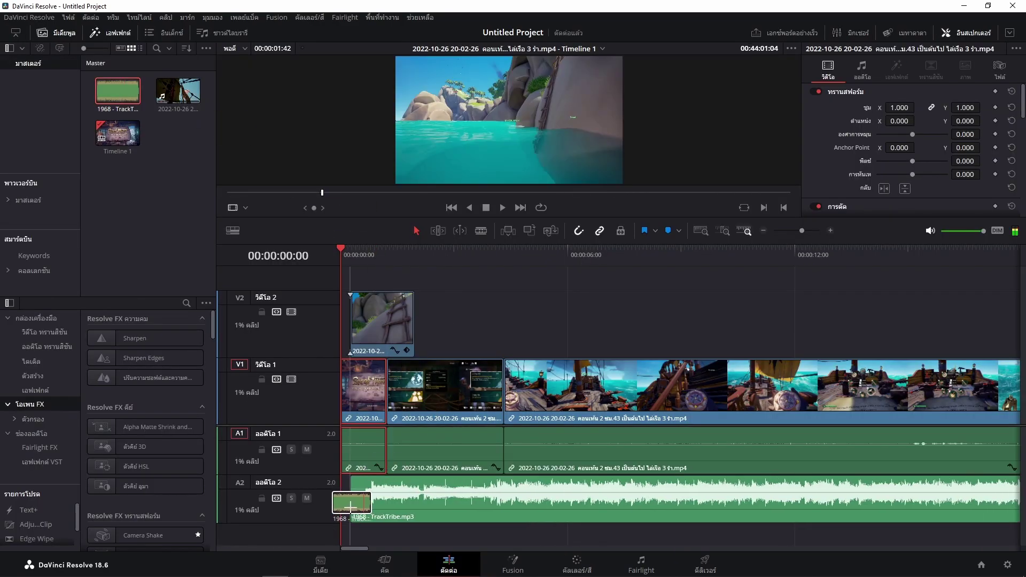
left_click_drag(127, 95, 426, 504)
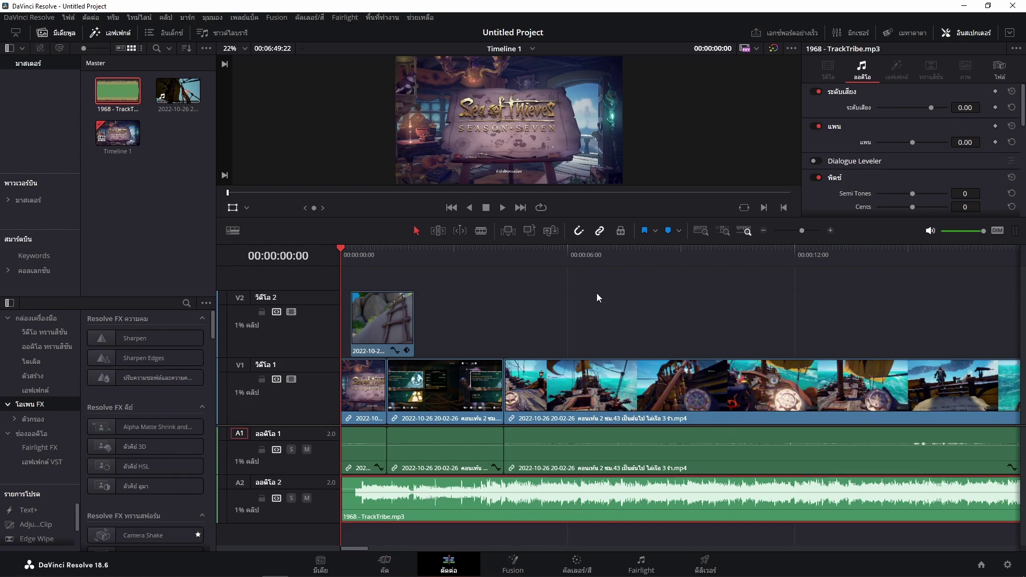
left_click(579, 254)
scroll(620, 470, "up", 1)
scroll(618, 469, "up", 1)
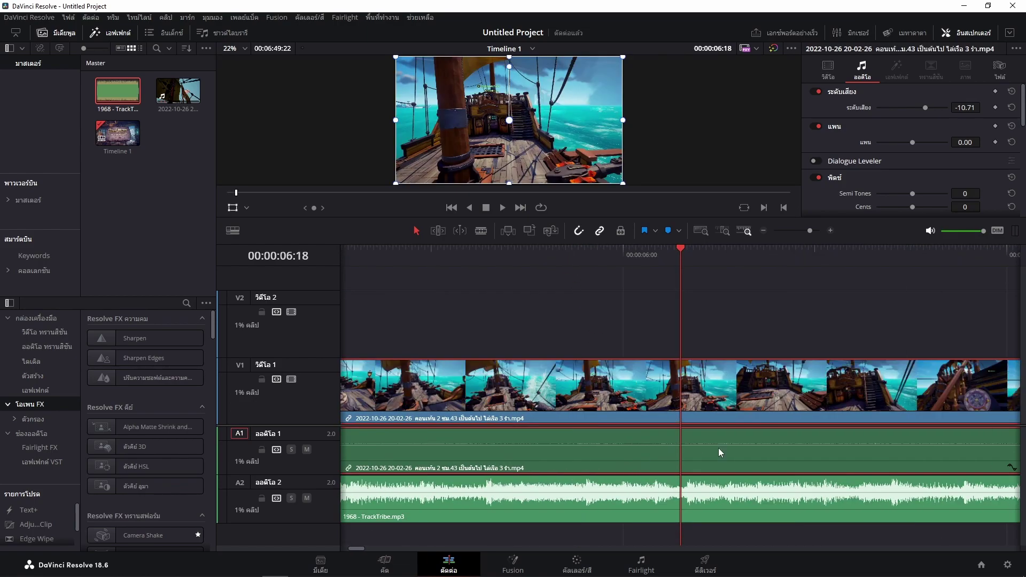
- Lower the song's volume to -20 in the Inspector and play back to hear it
left_click(732, 500)
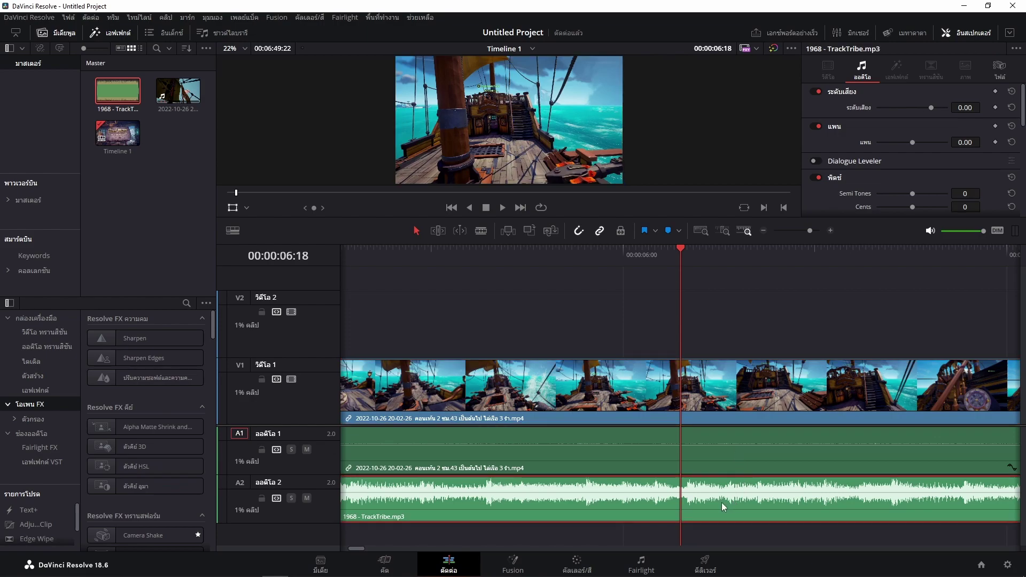
double_click(965, 107)
key("BackSpace")
key("Return")
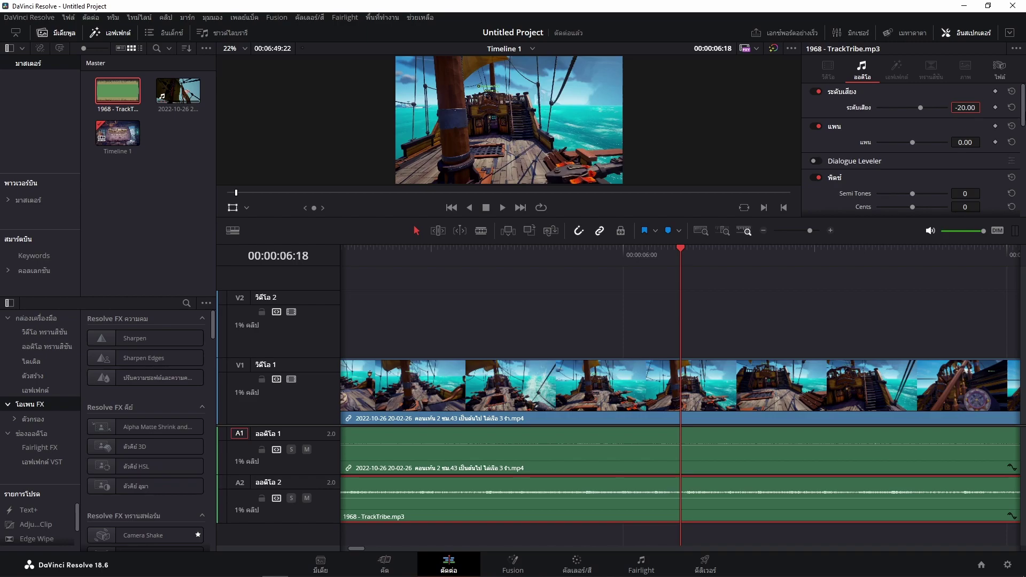
left_click_drag(678, 248, 421, 264)
key("space")
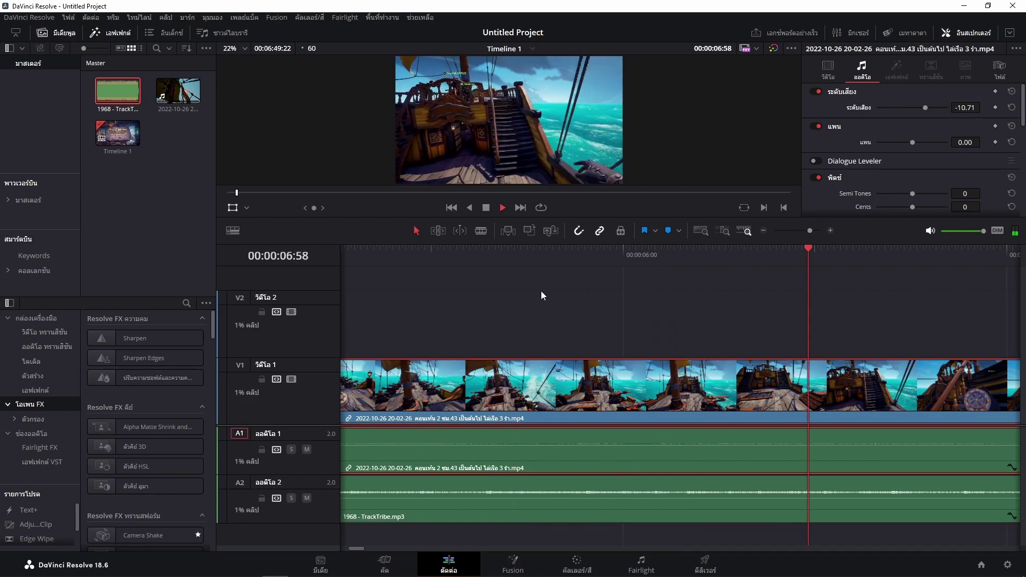
key("space")
left_click_drag(840, 250, 476, 262)
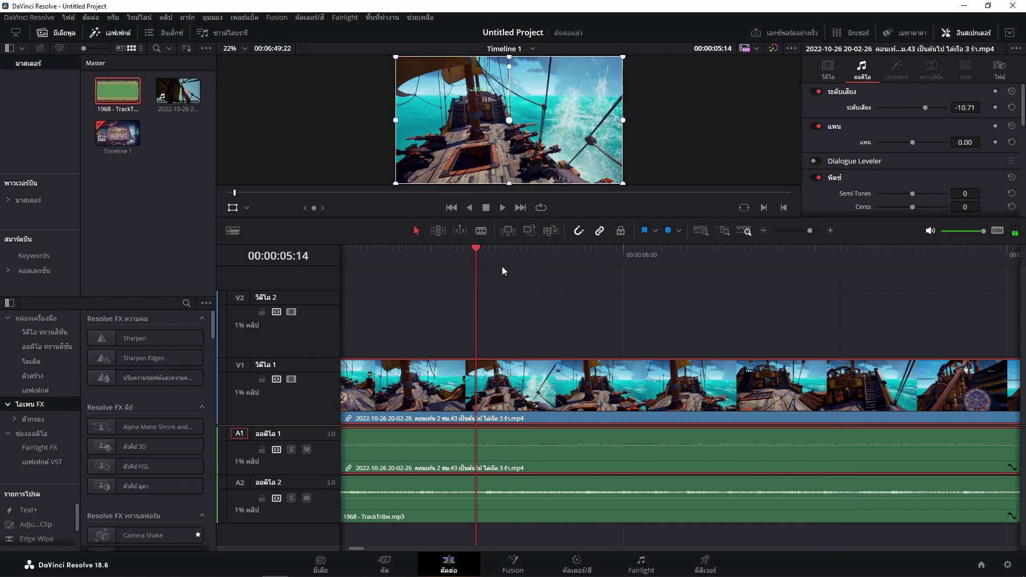
left_click(498, 294)
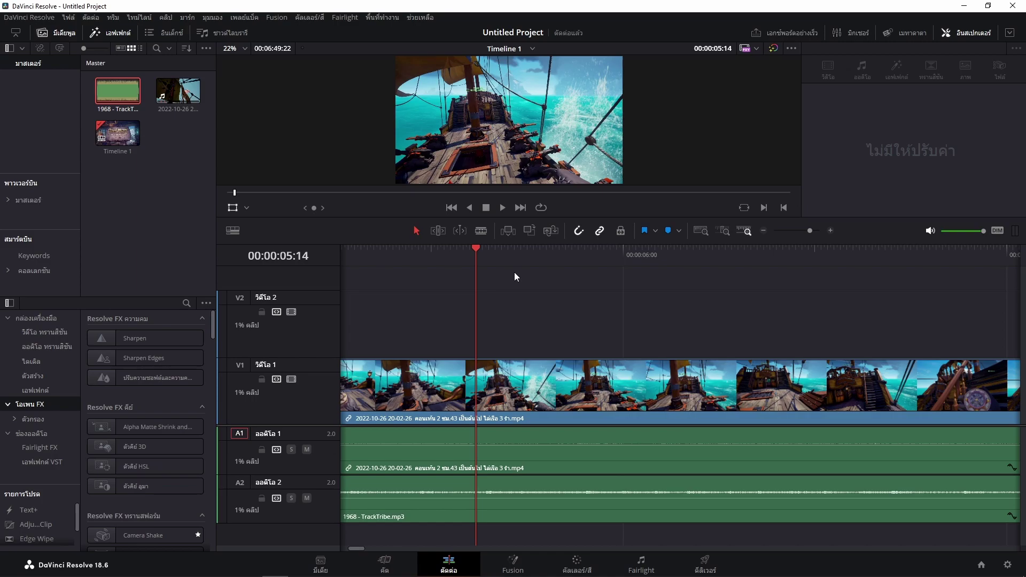
- Drop a marker at the playhead, dismiss its details and move the playhead
key("m")
key("m")
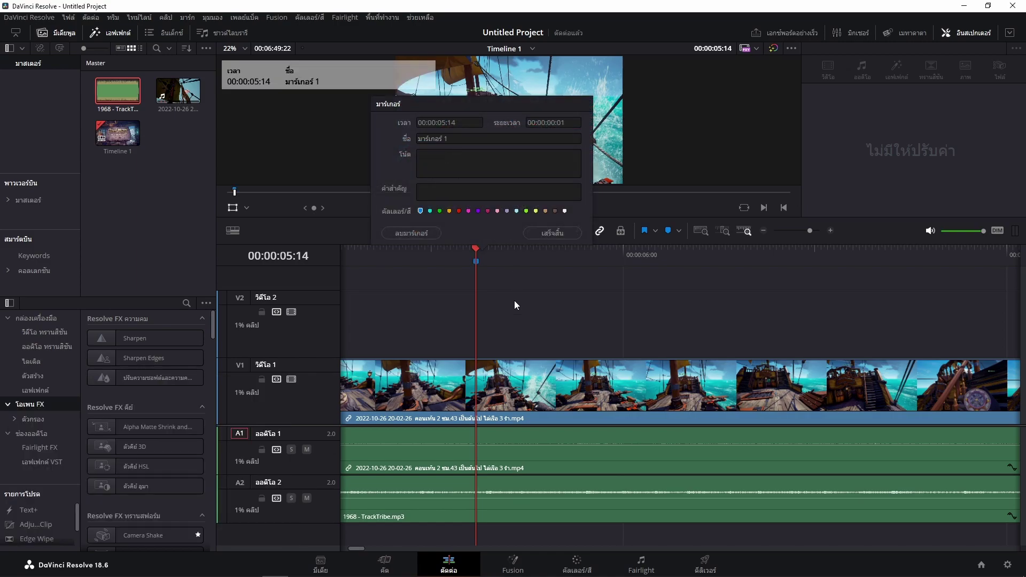
left_click(514, 306)
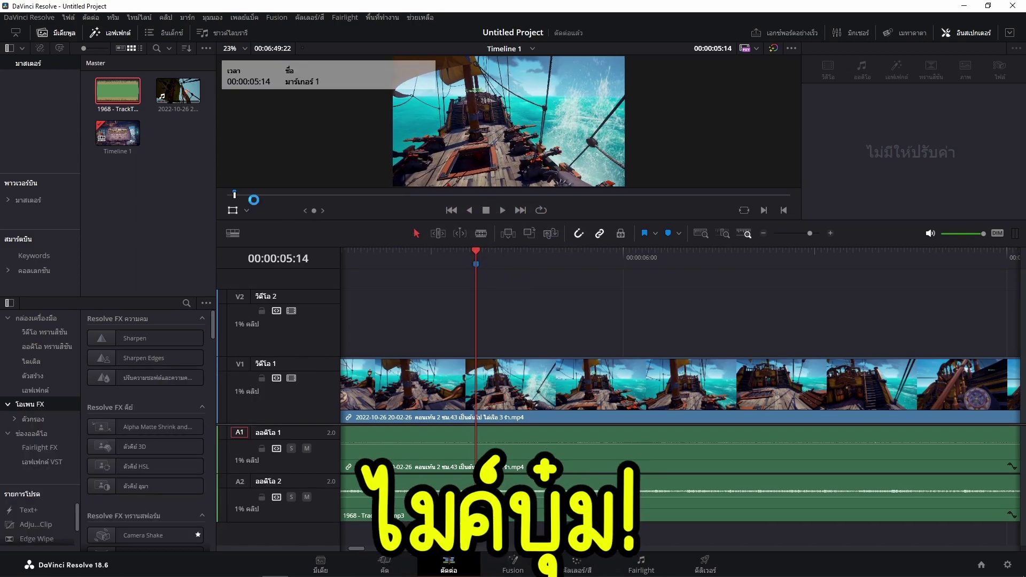
mouse_move(254, 200)
left_mouse_down()
mouse_move(276, 199)
mouse_move(236, 199)
left_mouse_up()
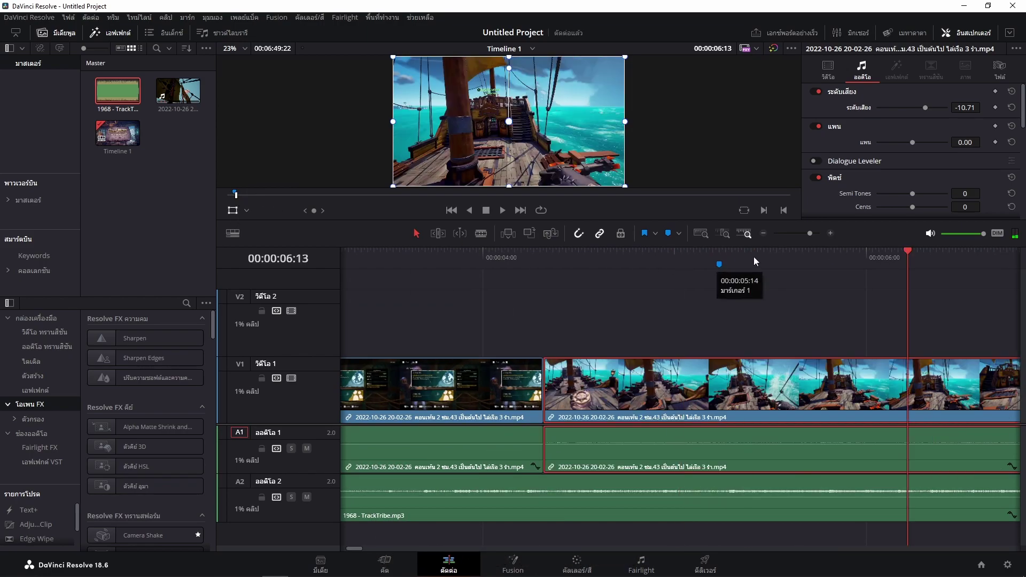
- Add a clip marker named sfx on the gameplay clip at 00:00:05:30
left_click(770, 256)
key("ctrl+m")
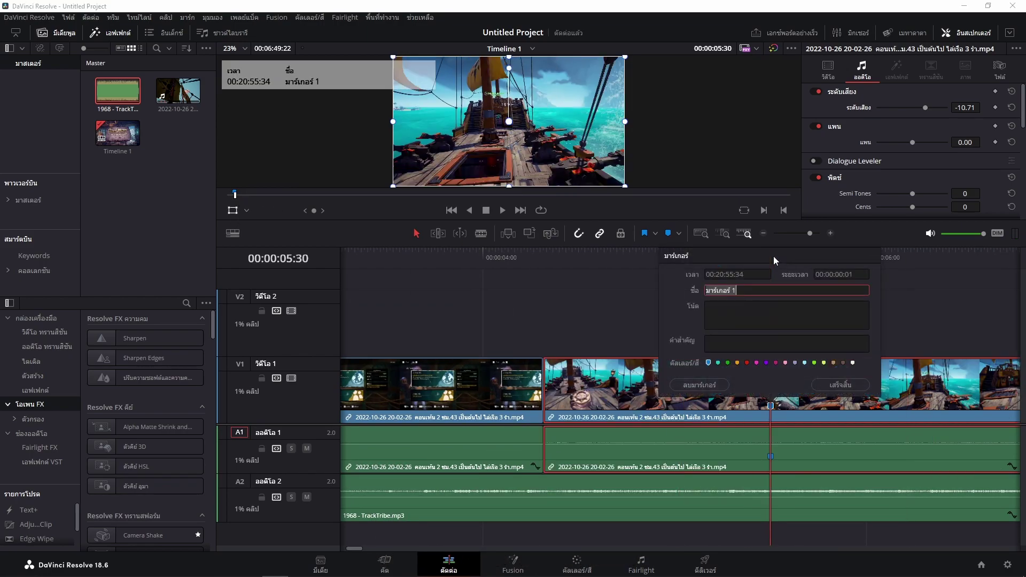
type("sf")
type("x")
key("Return")
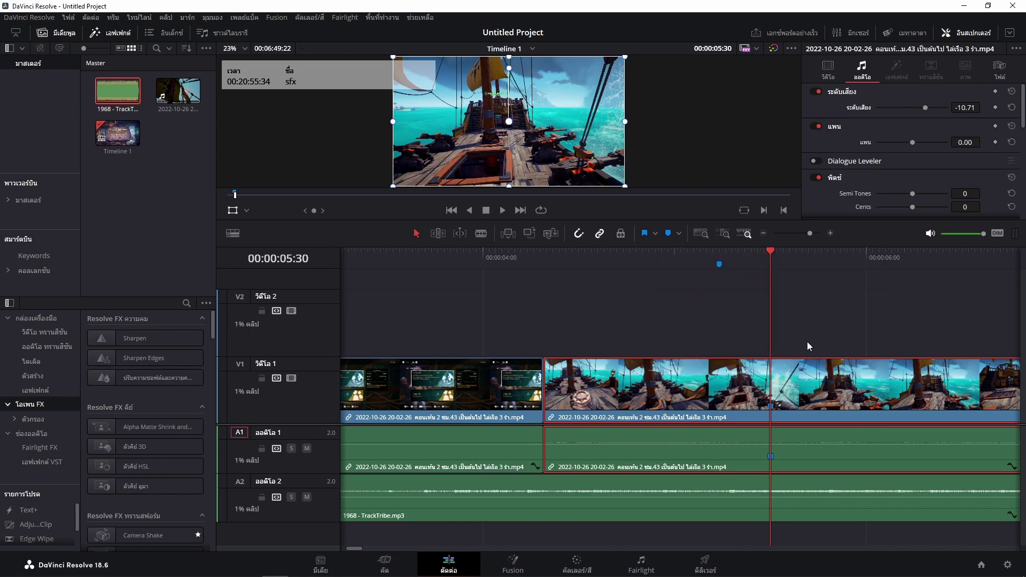
- Move the playhead to about 00:00:05:46 and reselect the gameplay clip there
left_click(818, 255)
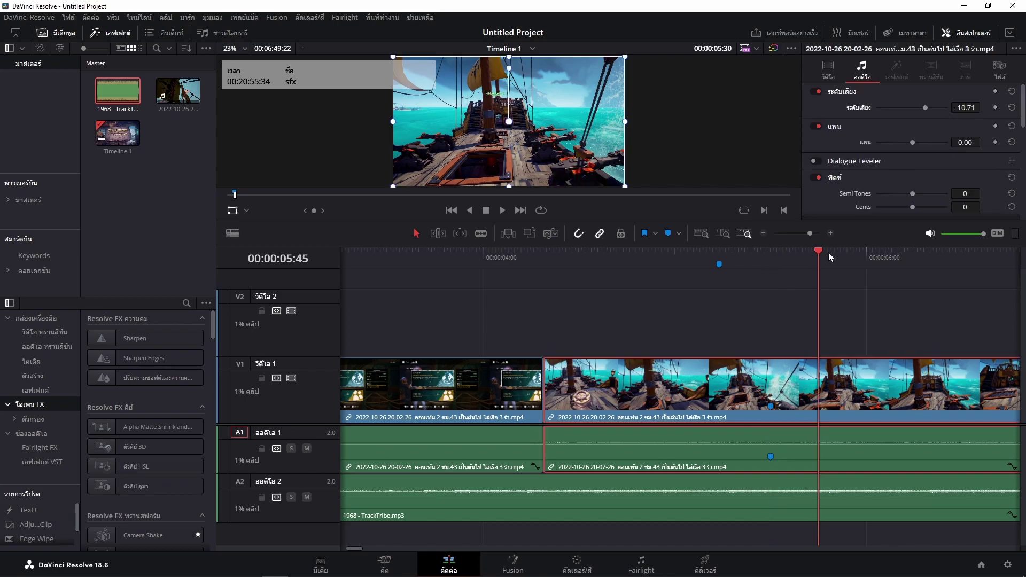
left_click(828, 252)
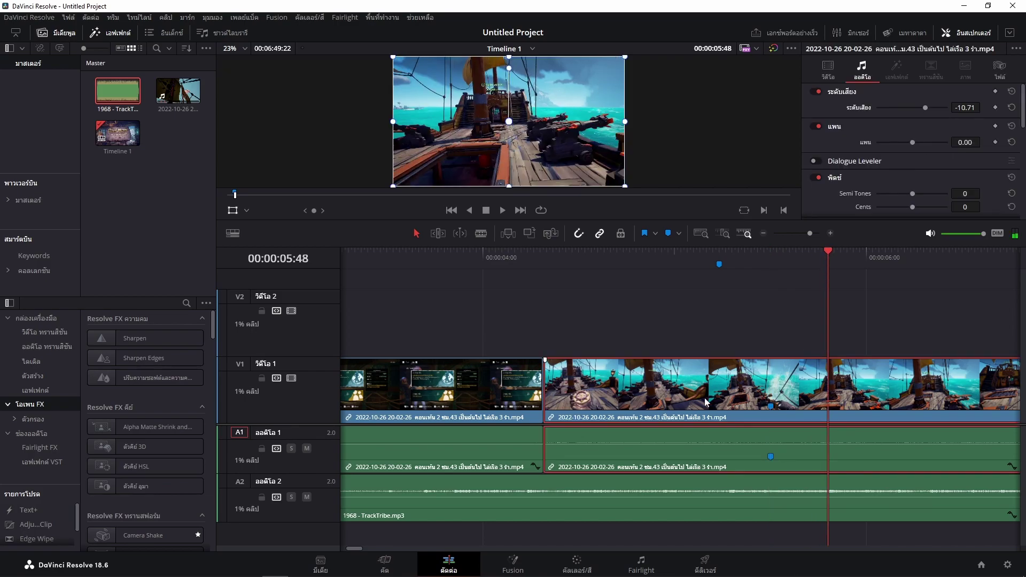
left_click(749, 296)
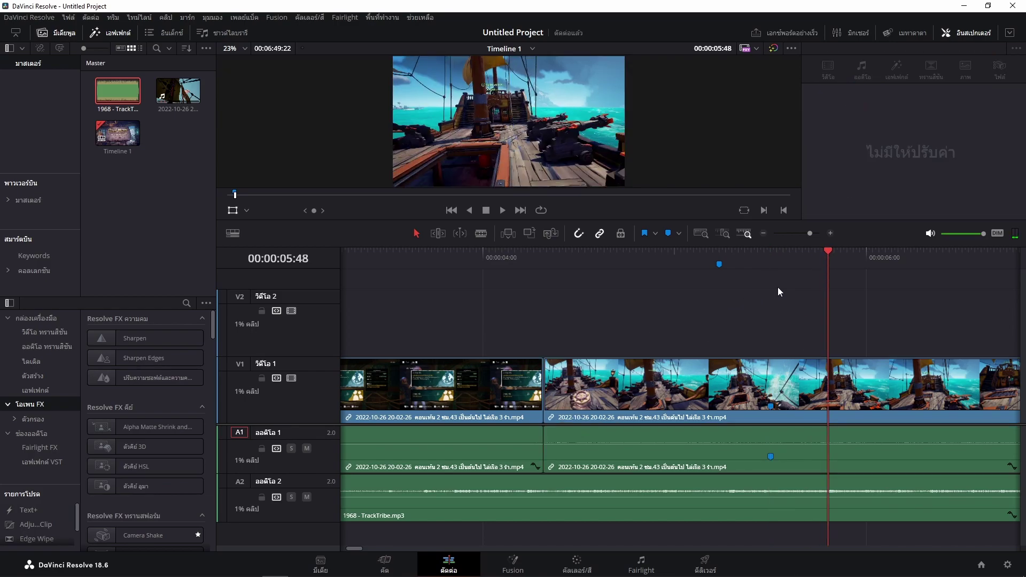
left_click(821, 256)
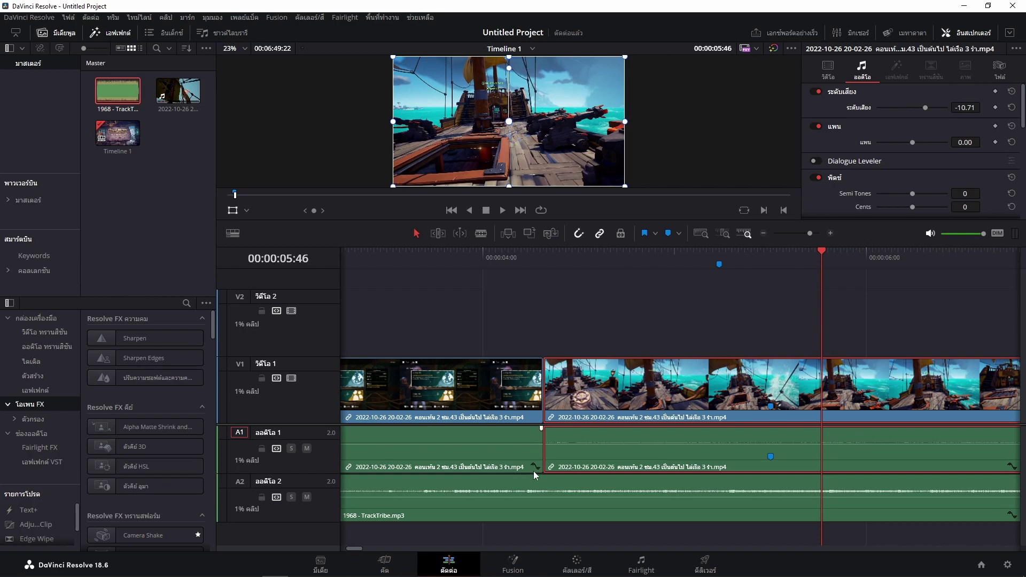
- Try Zoom 0.920 and Position X 453 on the first clip, then reset both to defaults
left_click_drag(822, 252, 426, 262)
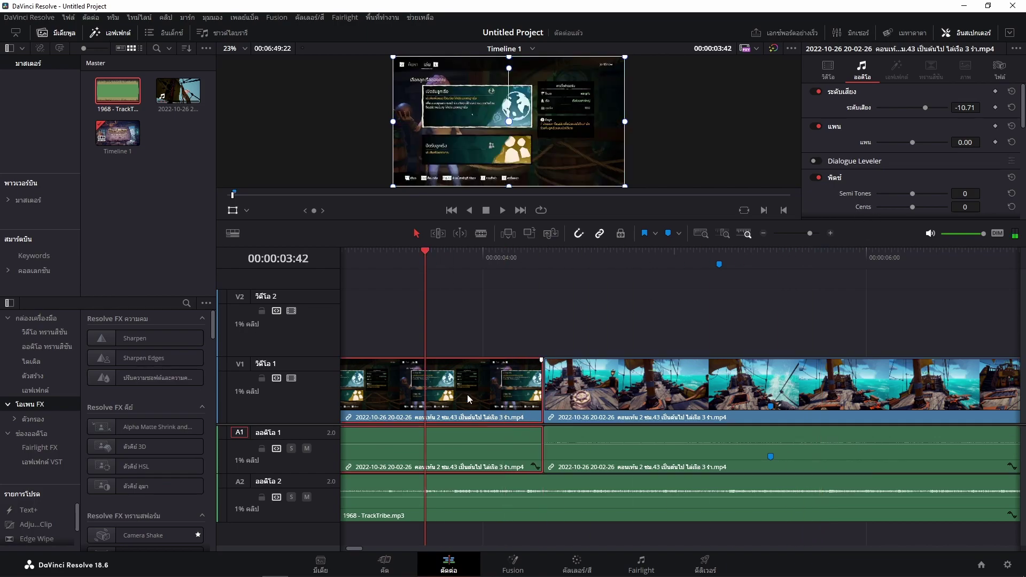
left_click(827, 68)
left_click_drag(898, 107, 862, 111)
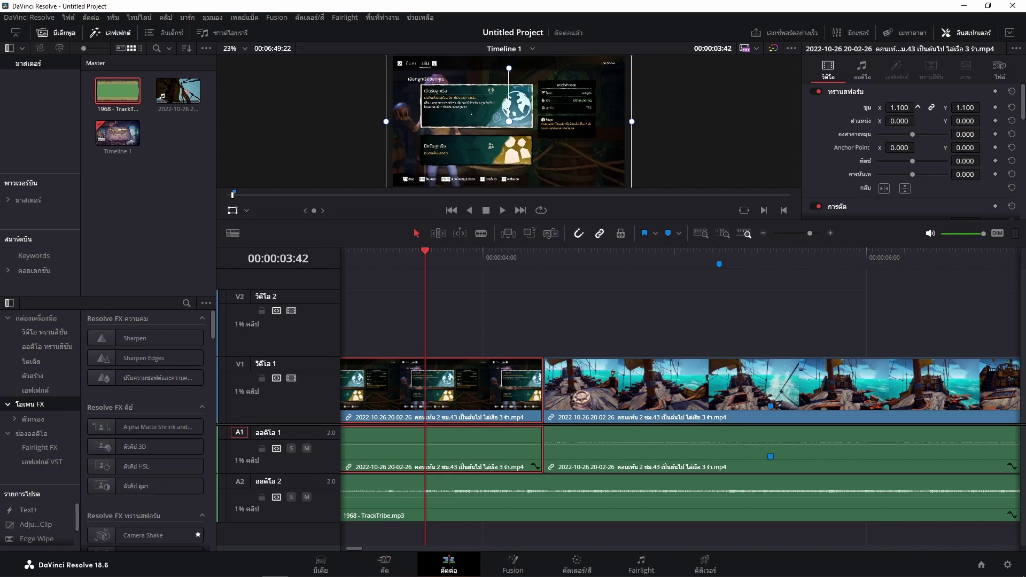
double_click(870, 110)
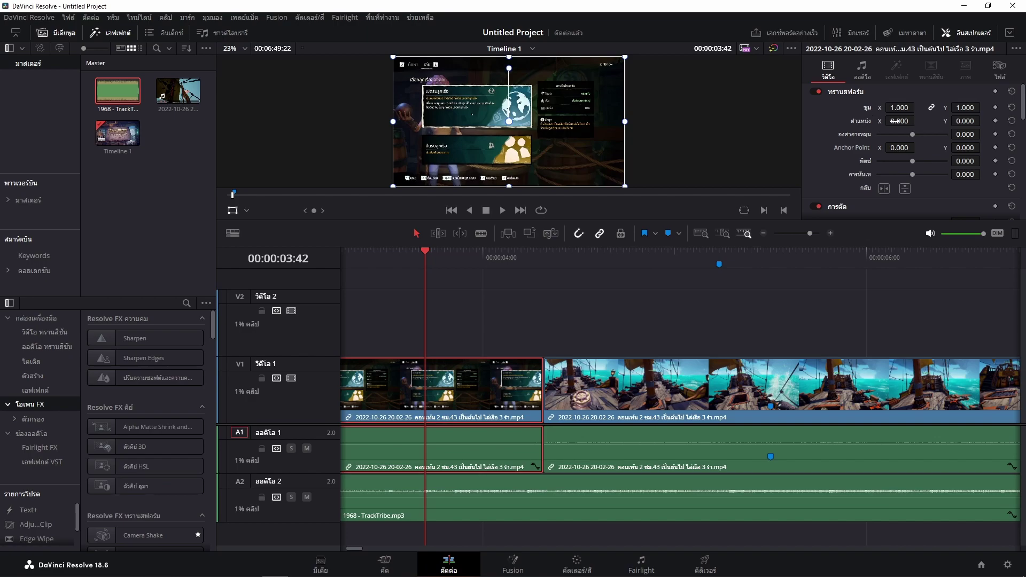
left_click_drag(894, 120, 917, 120)
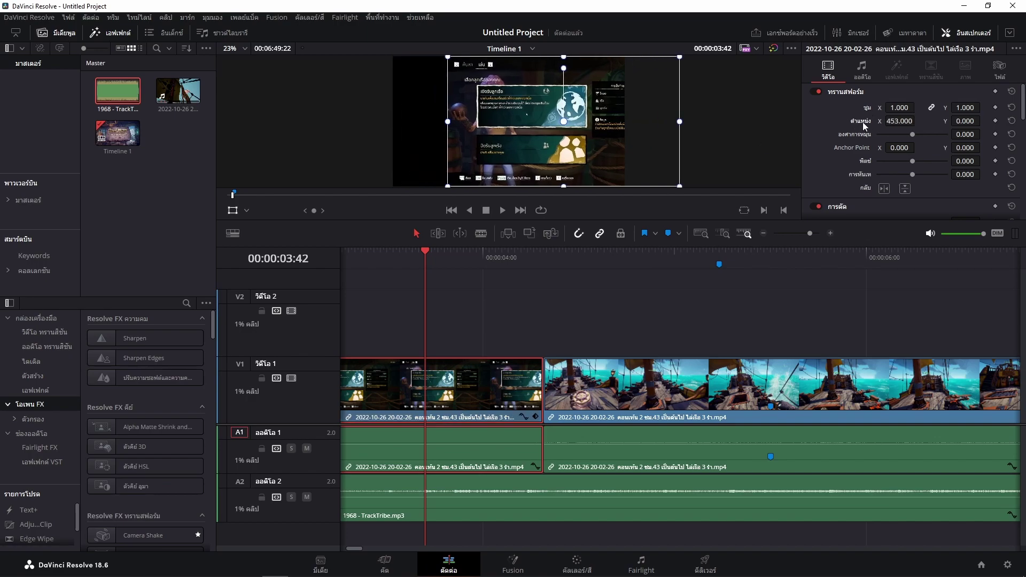
double_click(862, 122)
left_click_drag(425, 256, 762, 267)
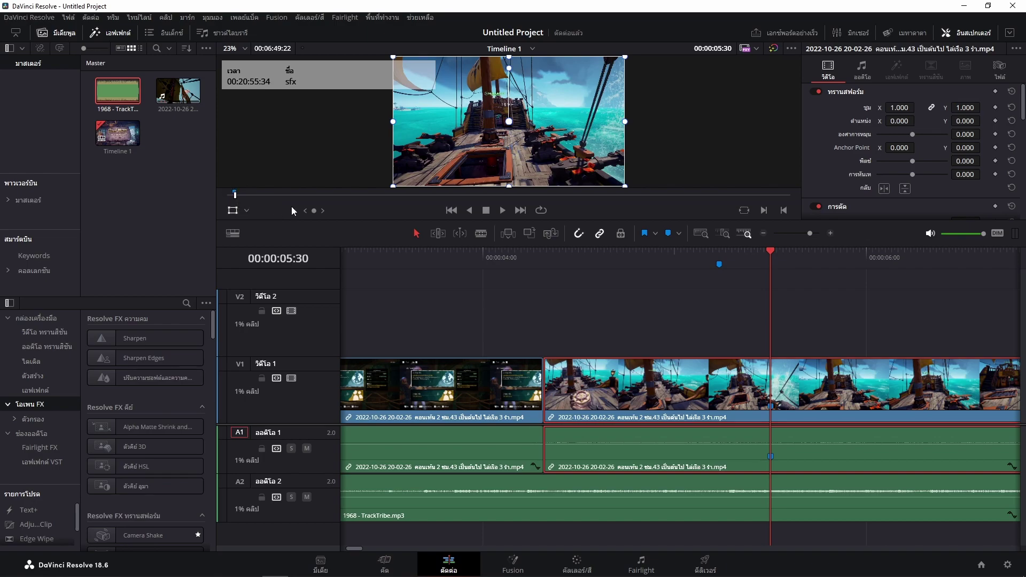
- Drop an sfx timeline marker at 00:00:05:35, then jump back to it from 00:00:04:41
left_click(772, 405)
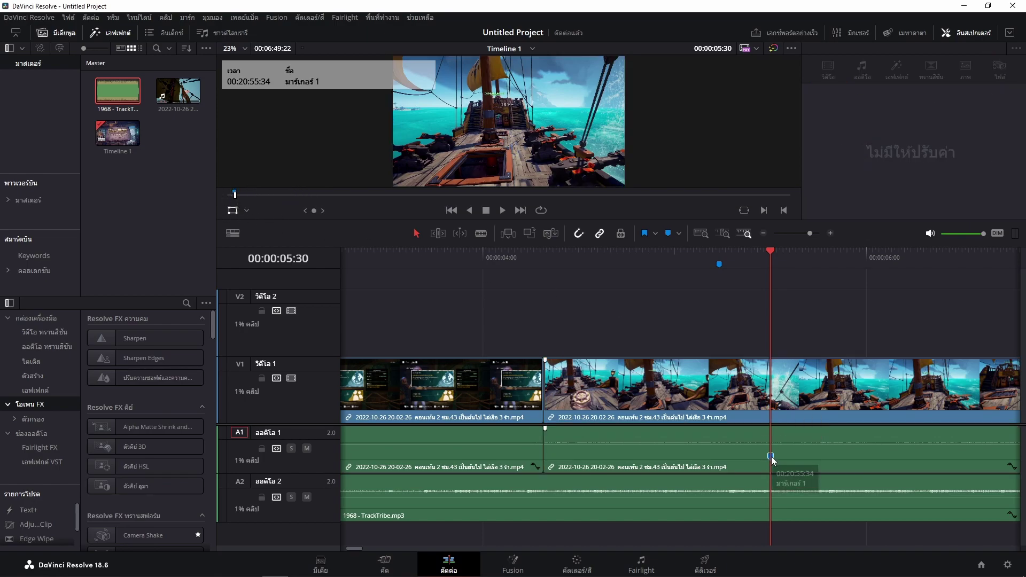
left_click_drag(770, 259, 786, 252)
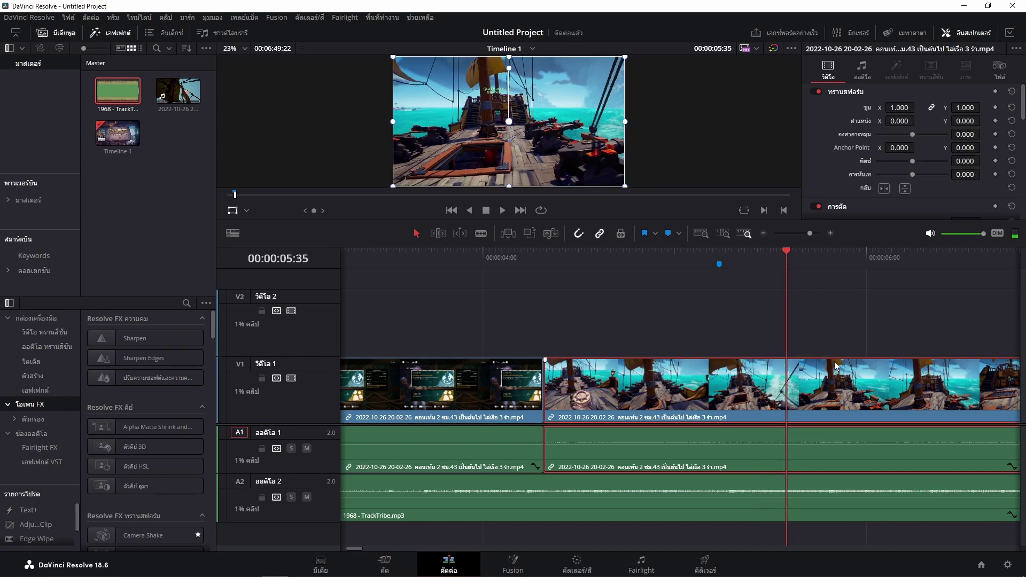
left_click(848, 306)
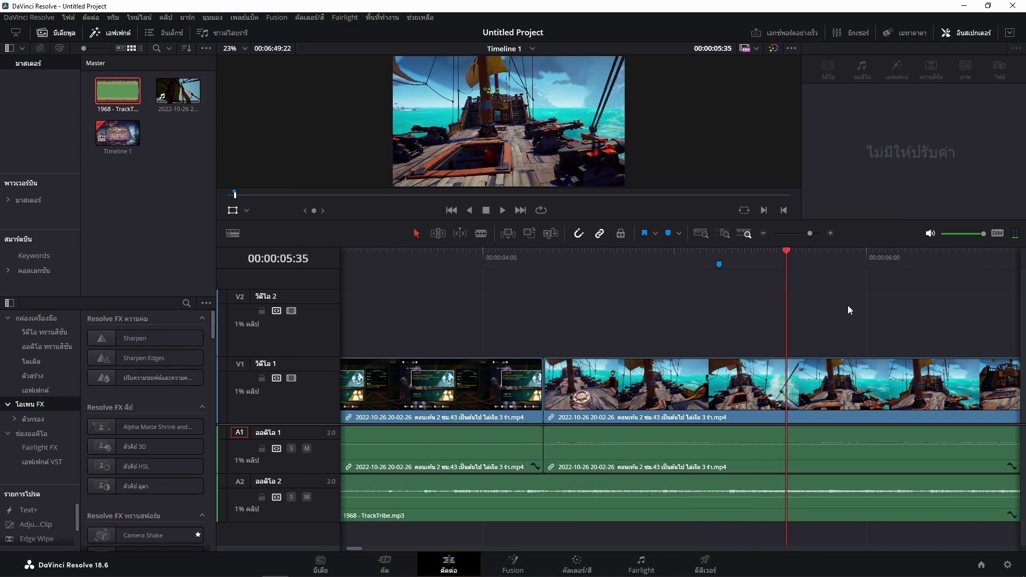
type("mmsf")
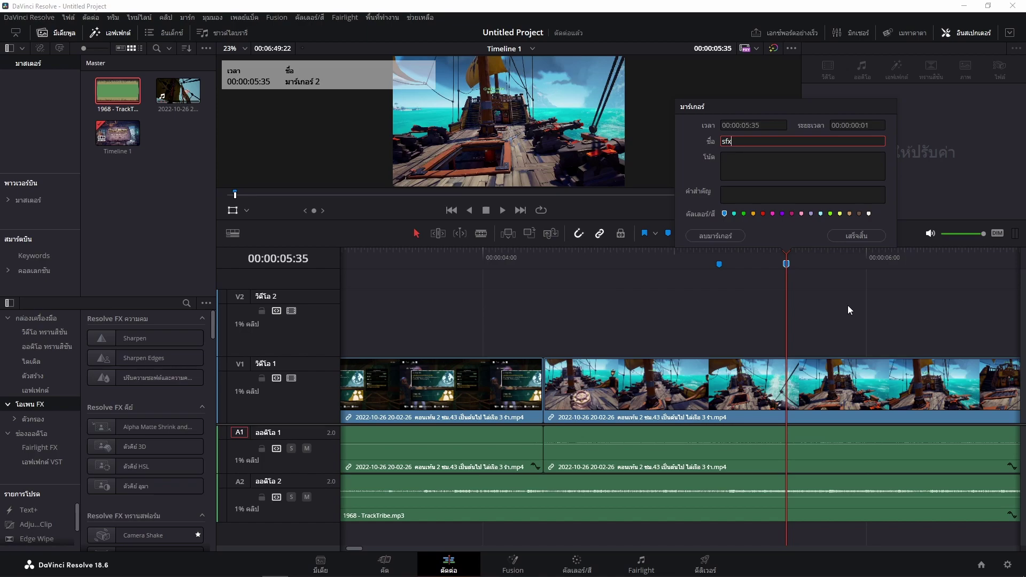
key("Return")
left_click(612, 260)
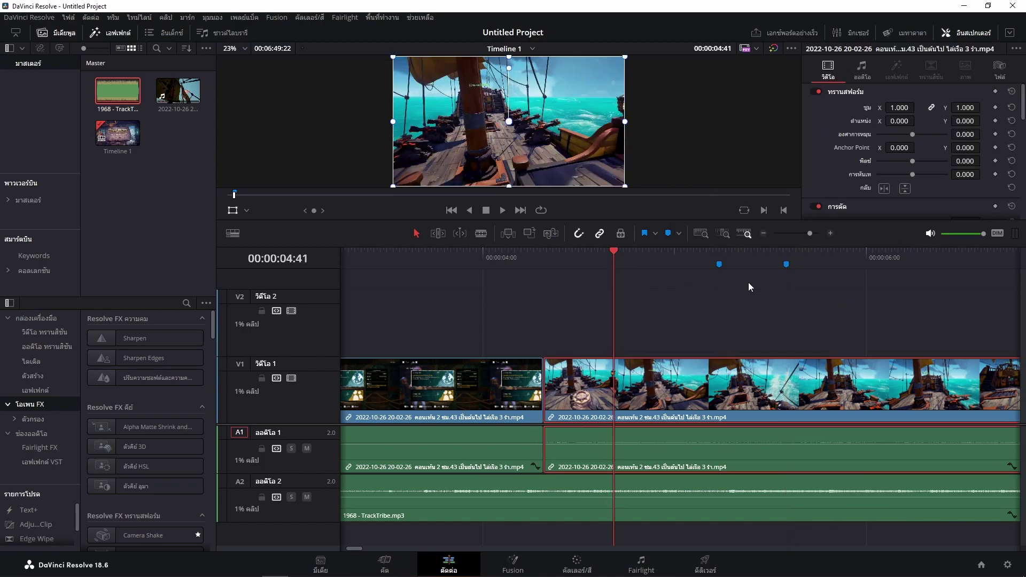
left_click(719, 264)
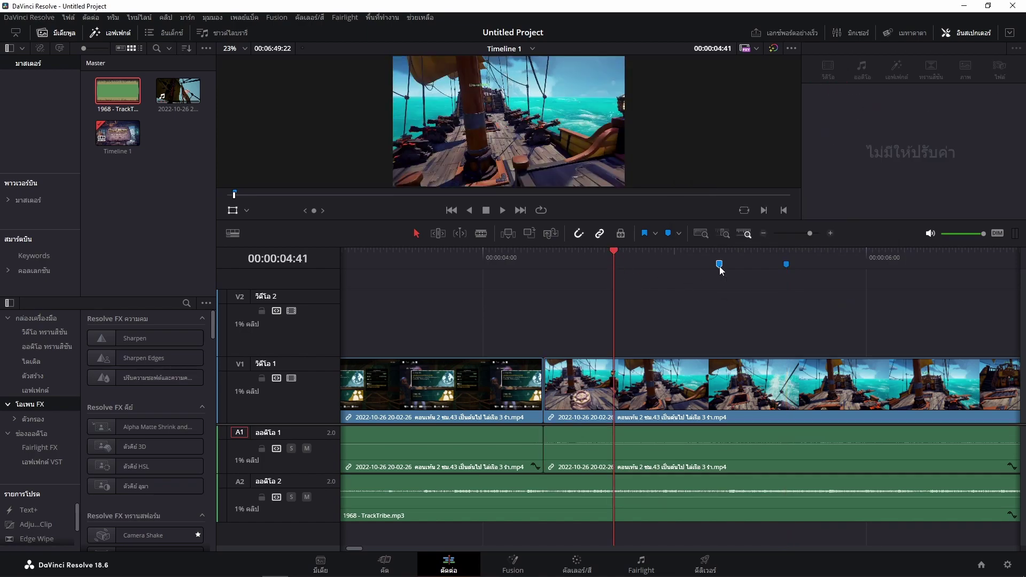
left_click(786, 263)
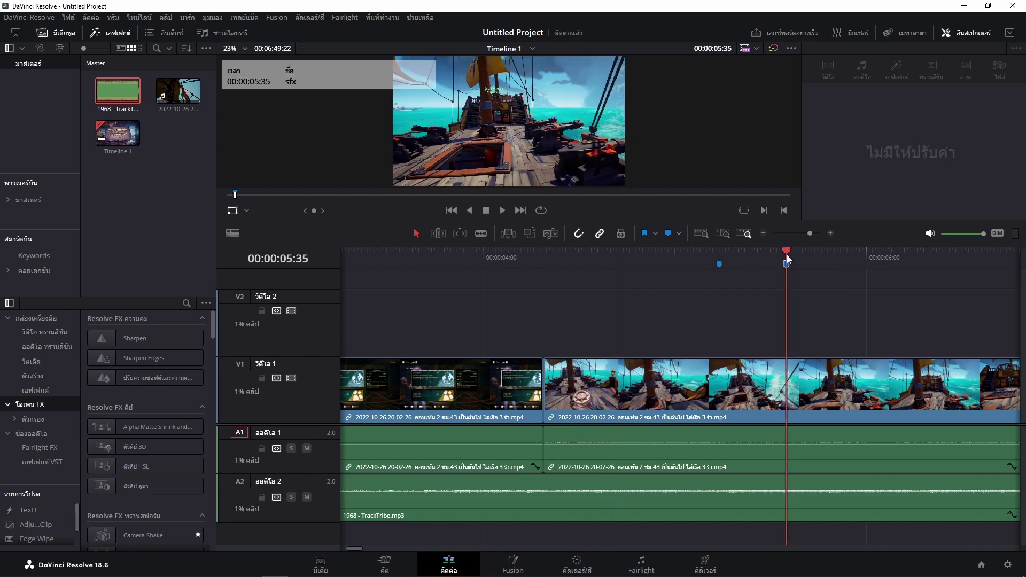
- Drag the SHAKE and ตกใจ clips, a sound-effect WAV and colour bars into the Master bin
left_click(339, 562)
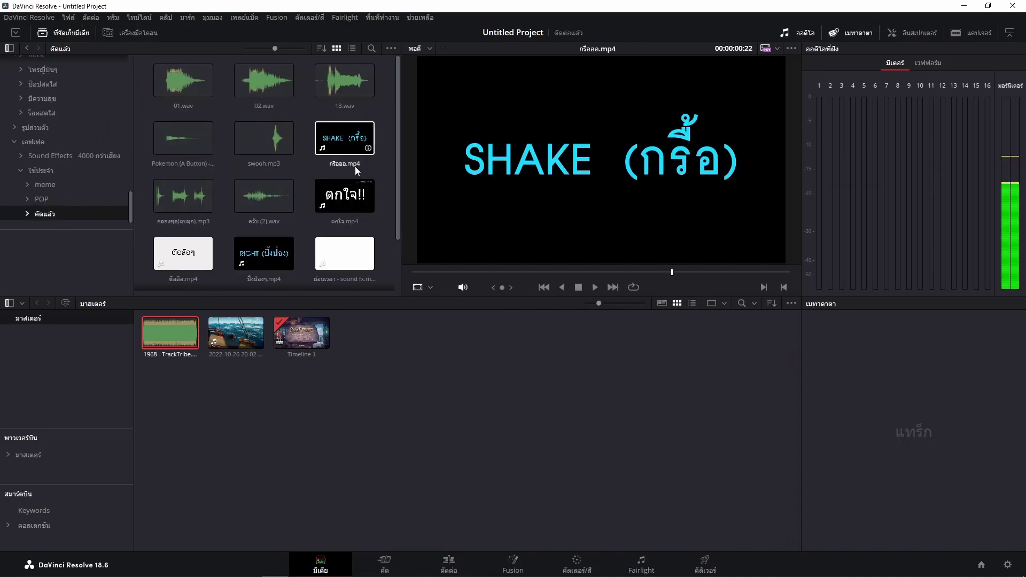
mouse_move(357, 170)
left_mouse_down()
mouse_move(367, 333)
mouse_move(446, 393)
left_mouse_up()
left_click_drag(264, 198, 542, 399)
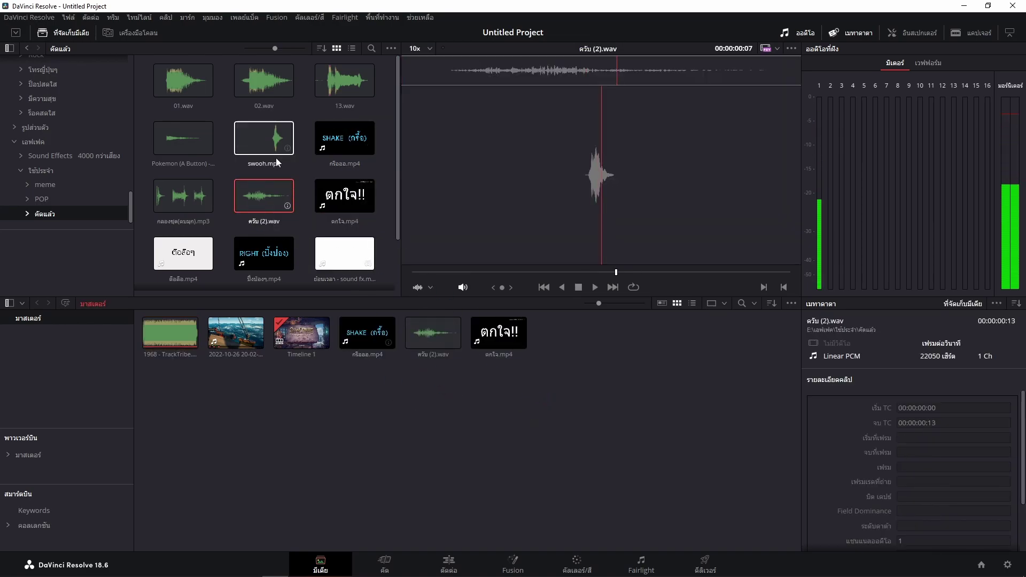
scroll(275, 160, "down", 2)
left_click_drag(264, 248, 595, 348)
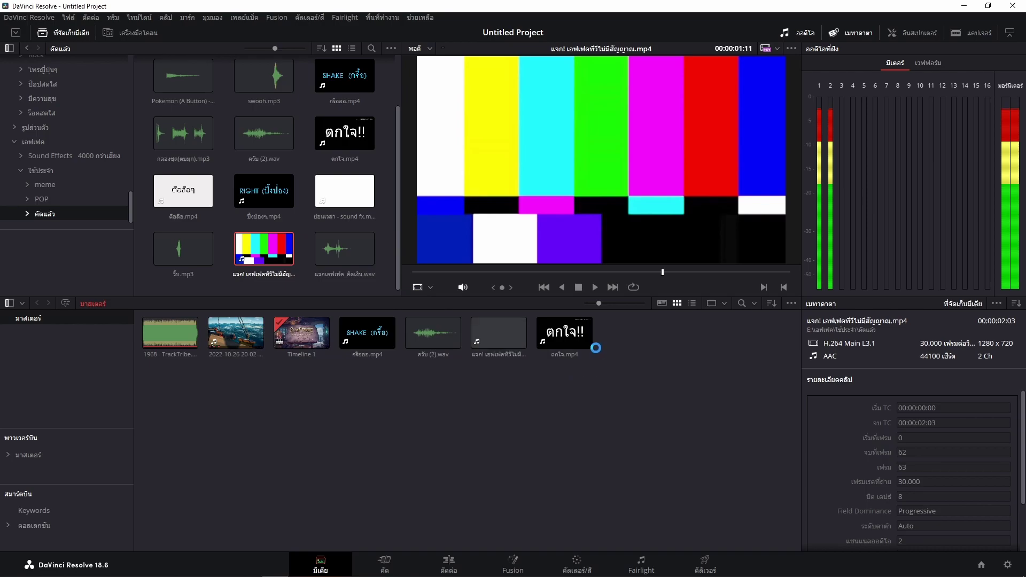
key("shift+4")
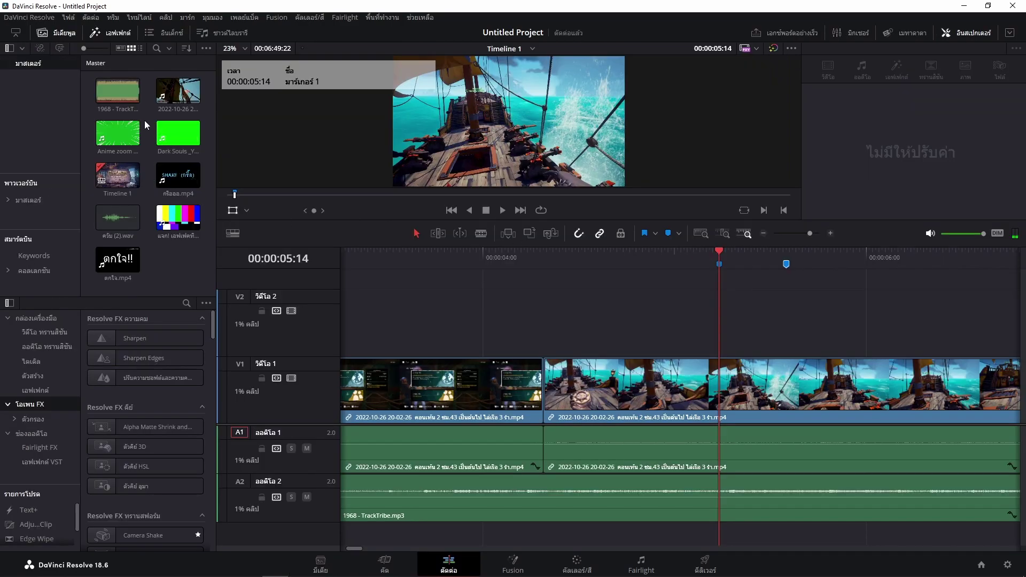
- Drop the ครืน (2).wav sound effect onto a new audio track A3 near the sfx marker
double_click(828, 445)
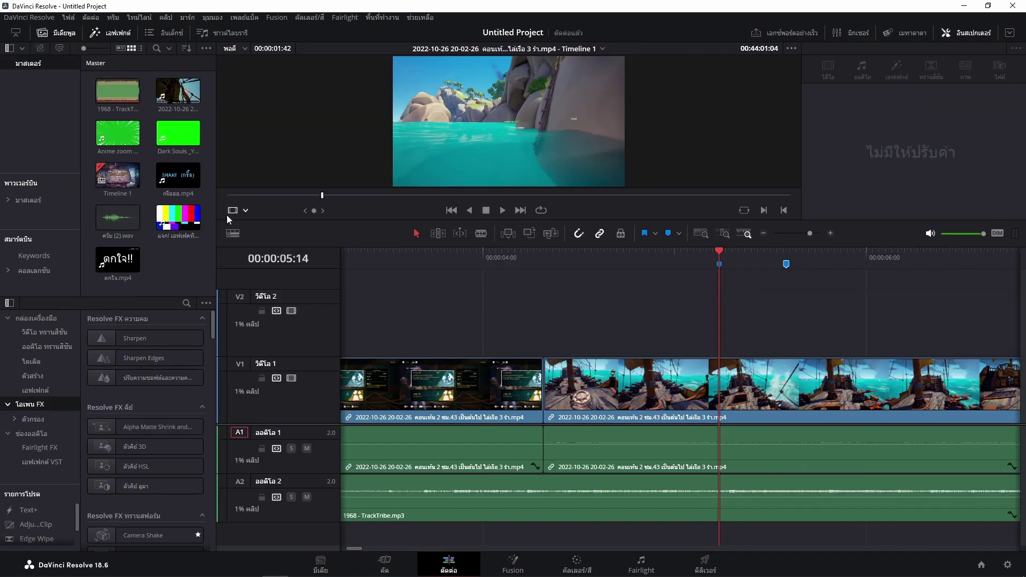
left_click_drag(117, 217, 790, 538)
left_click(787, 249)
- Nudge the sound effect slightly earlier on track A3
scroll(880, 469, "up", 1)
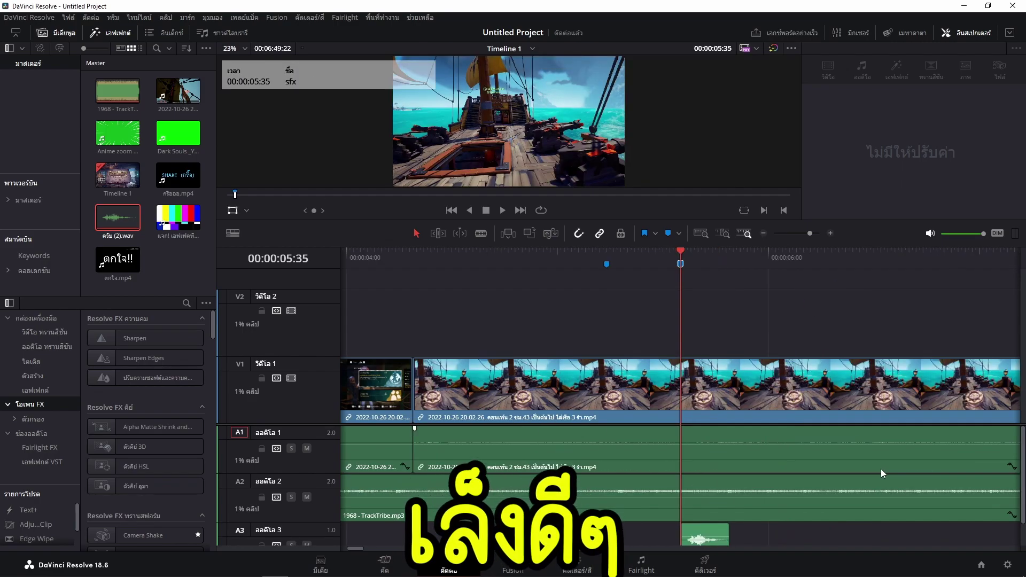
scroll(817, 462, "up", 2)
scroll(774, 434, "down", 1)
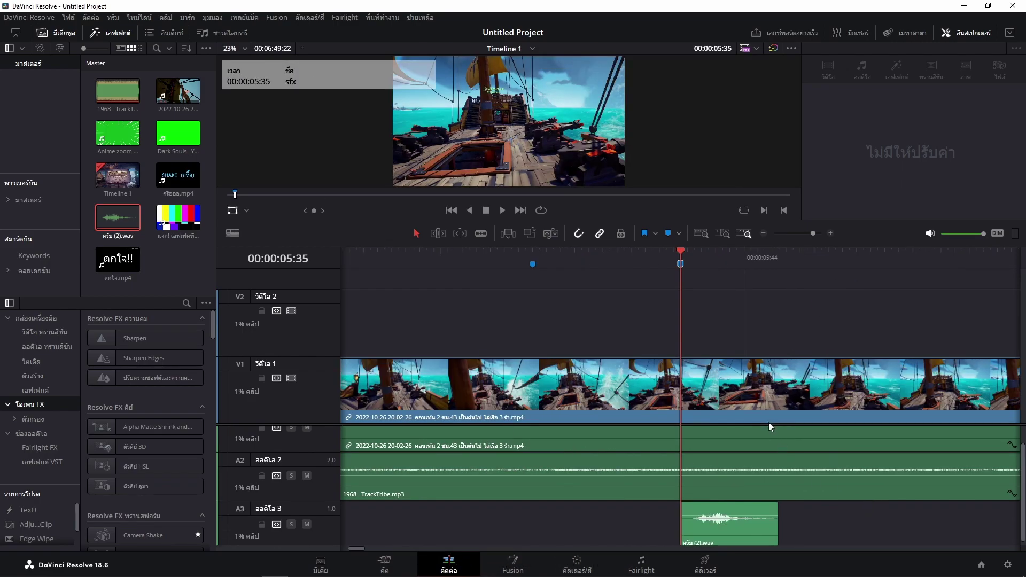
scroll(768, 422, "down", 2)
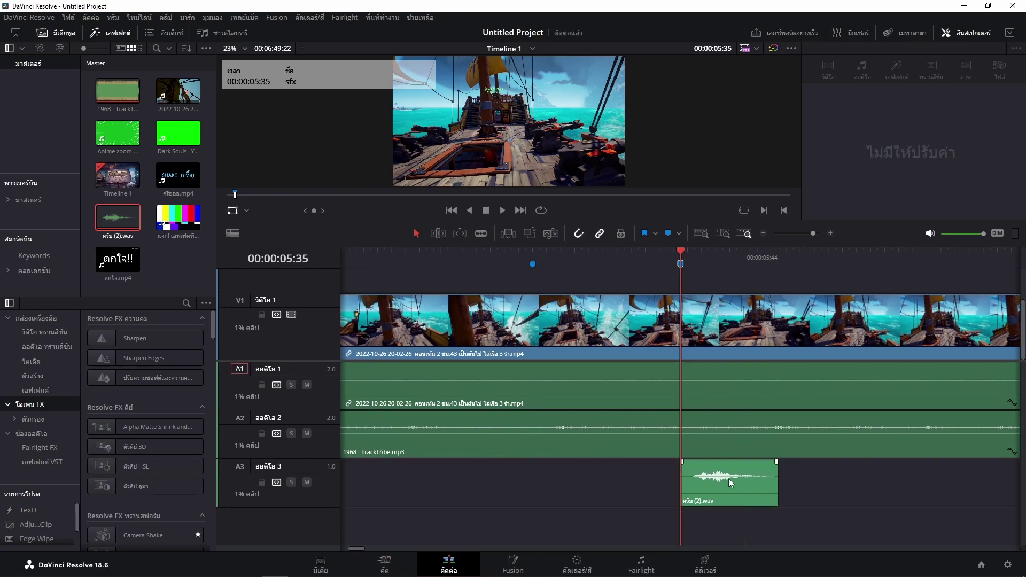
left_click_drag(729, 479, 700, 482)
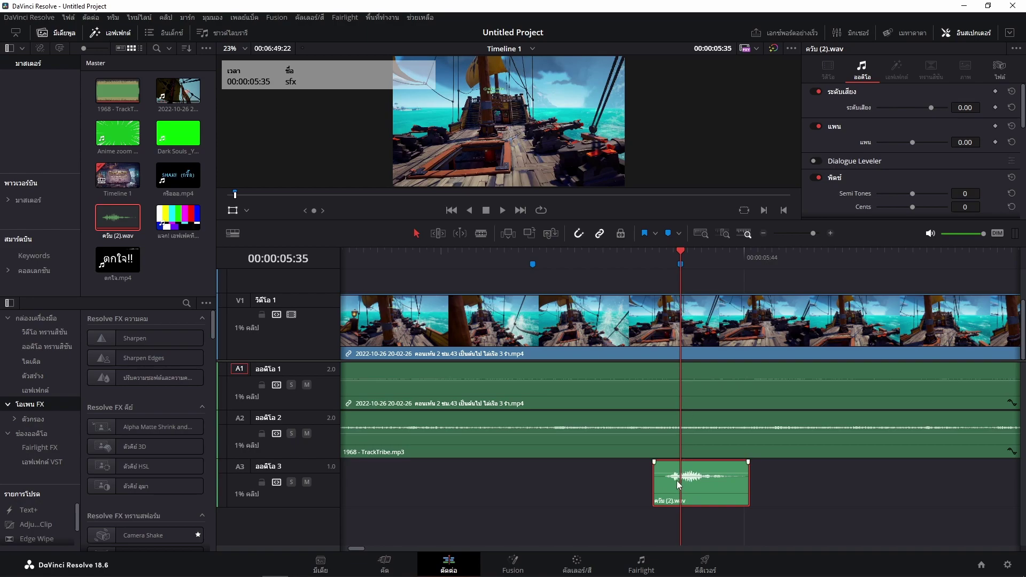
- Play back the sound effect, then deselect the clips and scroll to reveal V2
left_click(646, 258)
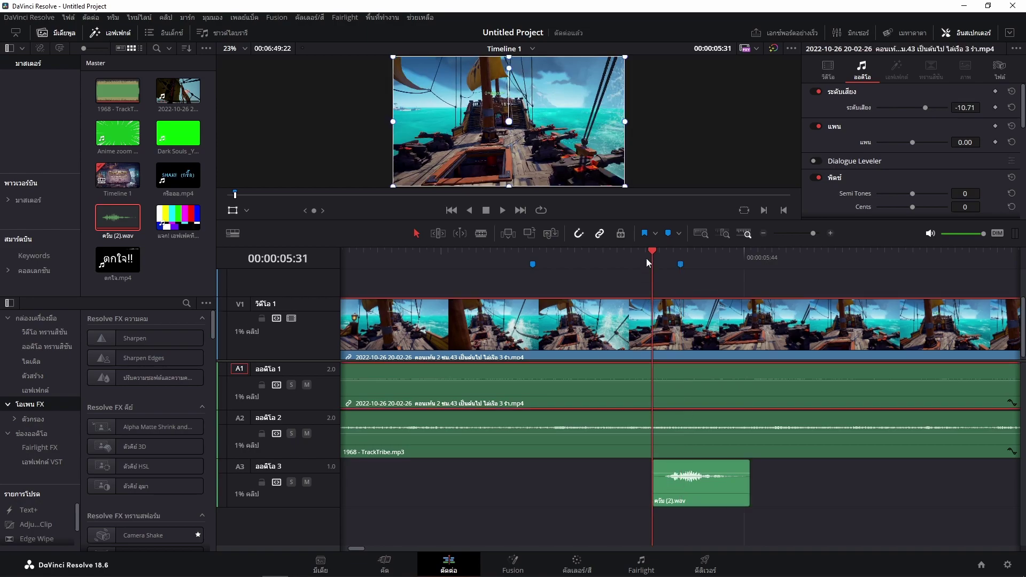
key("space")
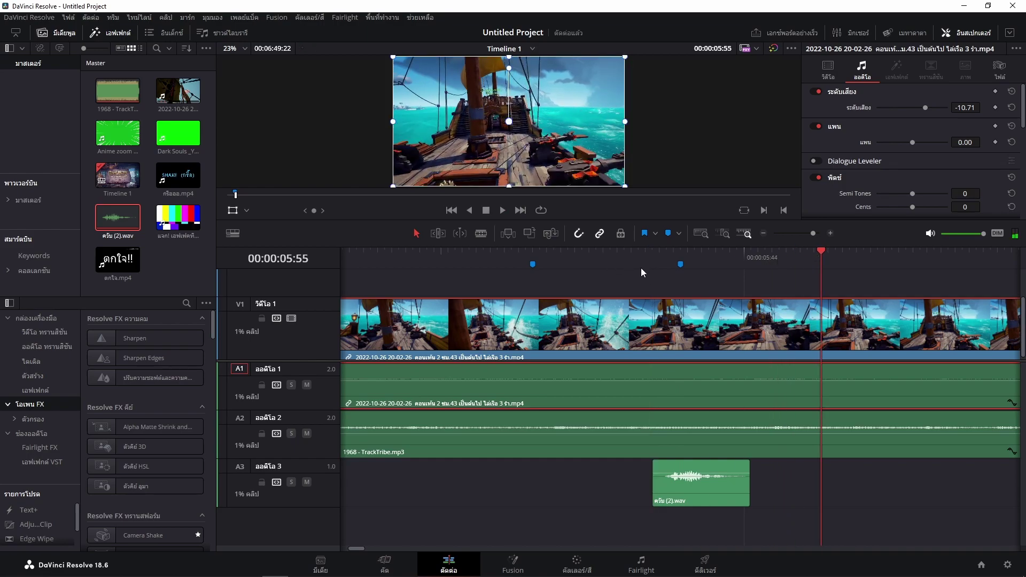
left_click(680, 275)
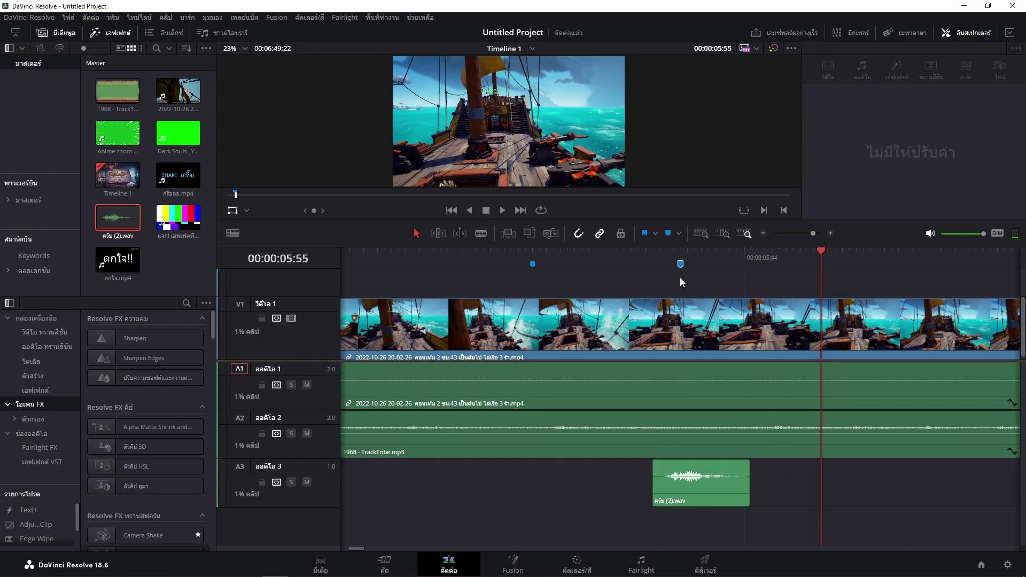
scroll(680, 278, "down", 2)
- Add Anime zoom green screen.mp4 to the timeline after the gameplay, at the 05:14 marker
scroll(740, 352, "up", 2)
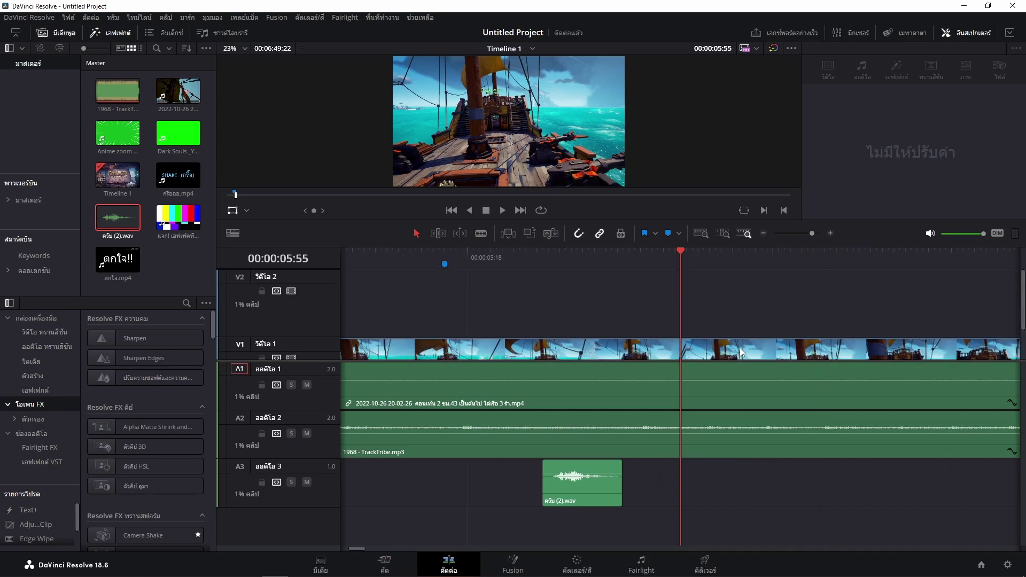
left_click(444, 264)
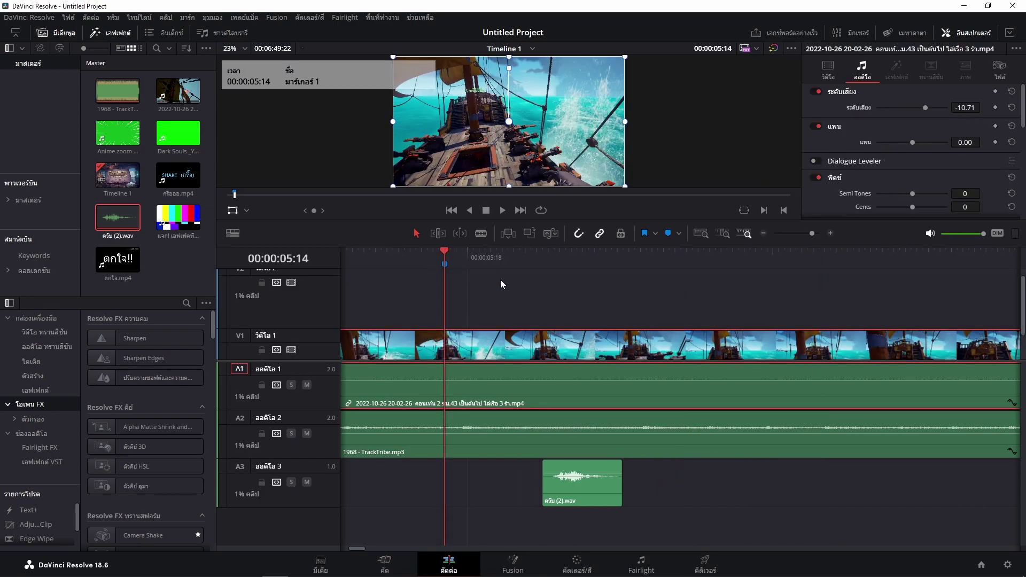
mouse_move(117, 133)
left_mouse_down()
mouse_move(434, 312)
mouse_move(651, 342)
left_mouse_up()
scroll(651, 342, "down", 4)
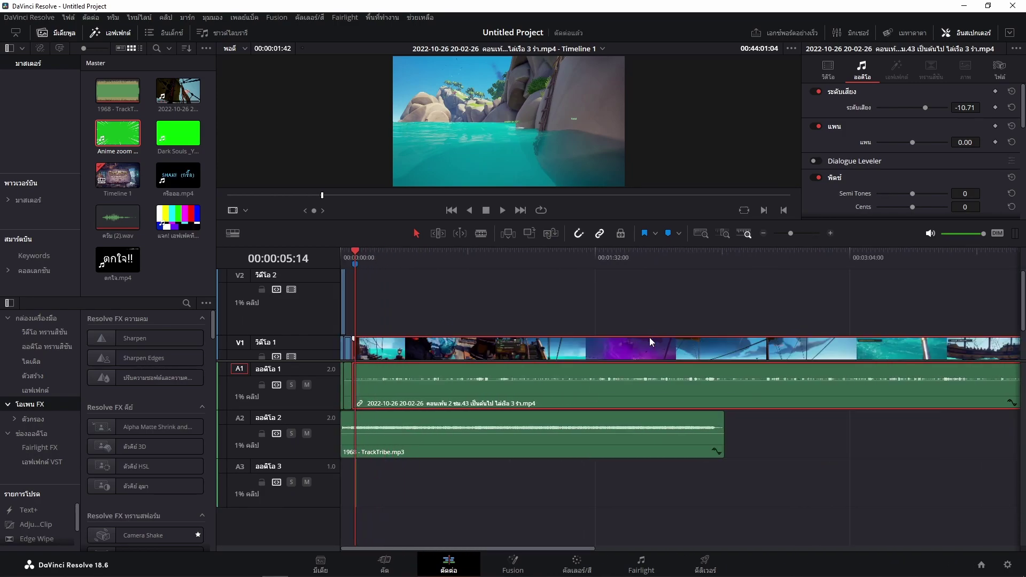
scroll(651, 342, "up", 4)
mouse_move(651, 342)
left_mouse_down()
mouse_move(683, 305)
mouse_move(814, 393)
left_mouse_up()
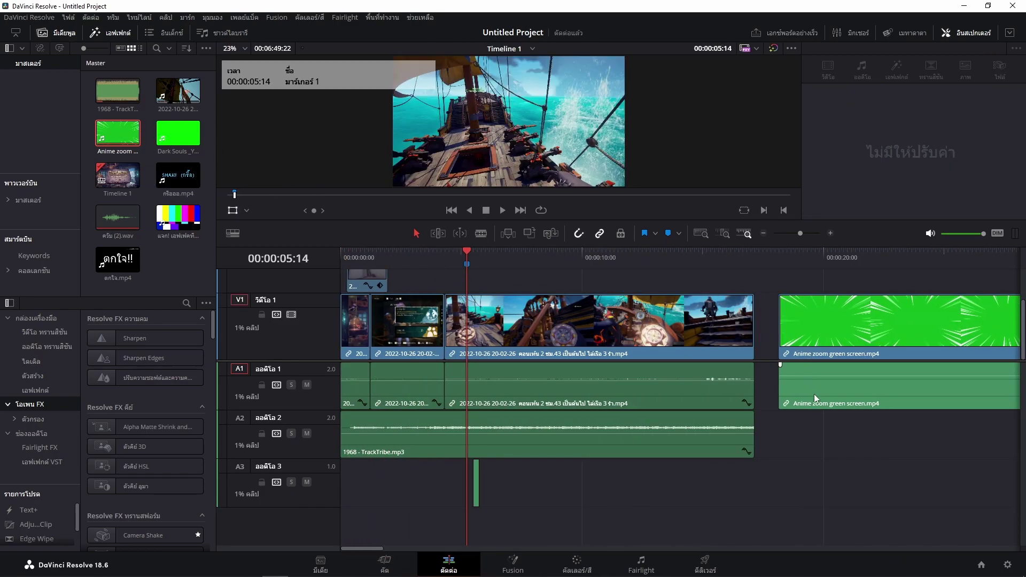
- Delete the green screen clip's audio, move it up to V2, and trim it short
left_click(853, 480)
left_click(850, 396)
key("Delete")
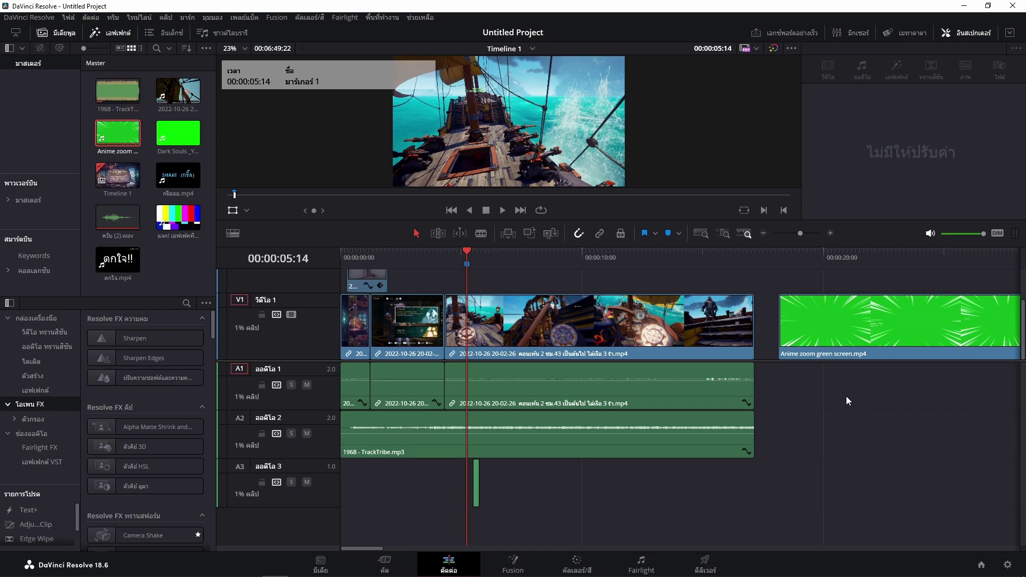
mouse_move(813, 341)
left_mouse_down()
mouse_move(818, 288)
mouse_move(510, 311)
mouse_move(800, 300)
left_mouse_up()
scroll(537, 311, "up", 3)
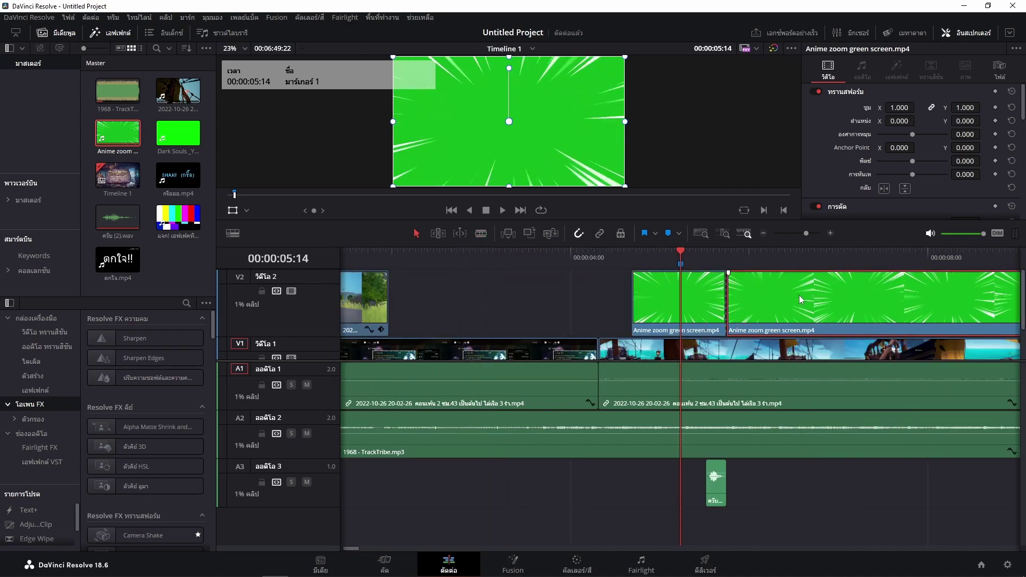
left_click_drag(704, 305, 719, 304)
- Play the edit from before the green clip, then select it on V2 and open Fusion
left_click(629, 256)
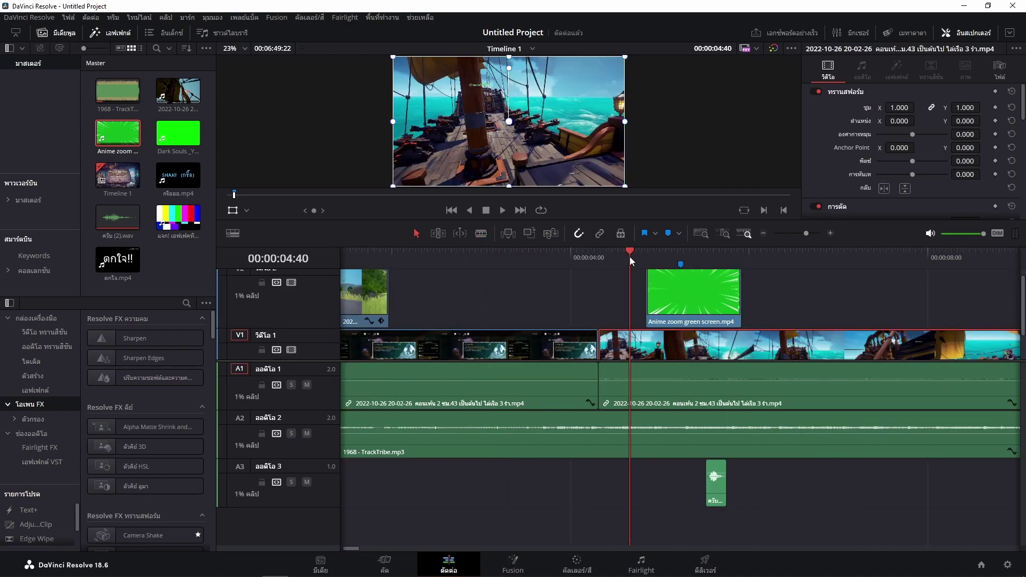
key("space")
key("space")
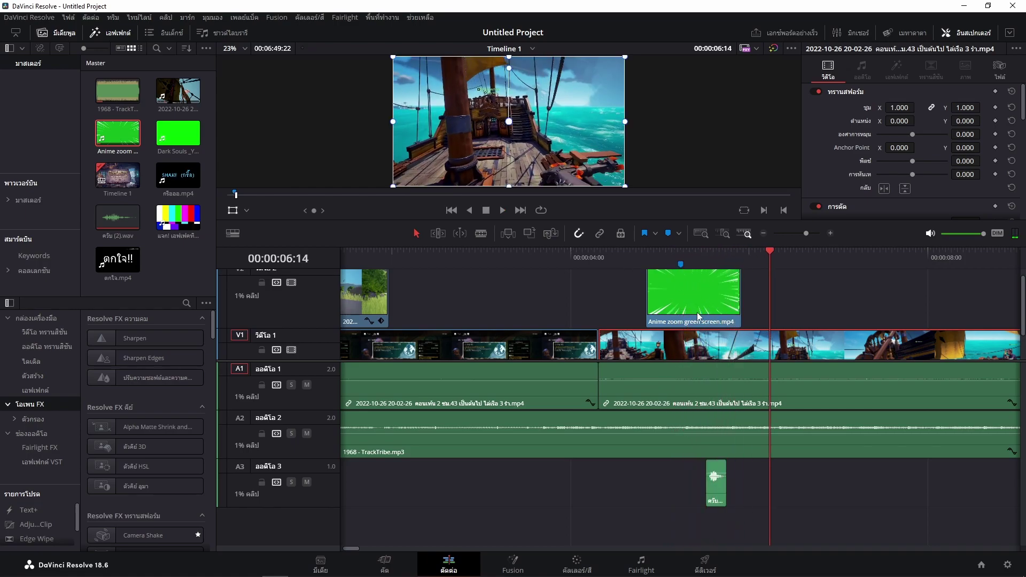
scroll(697, 315, "up", 1)
left_click(697, 315)
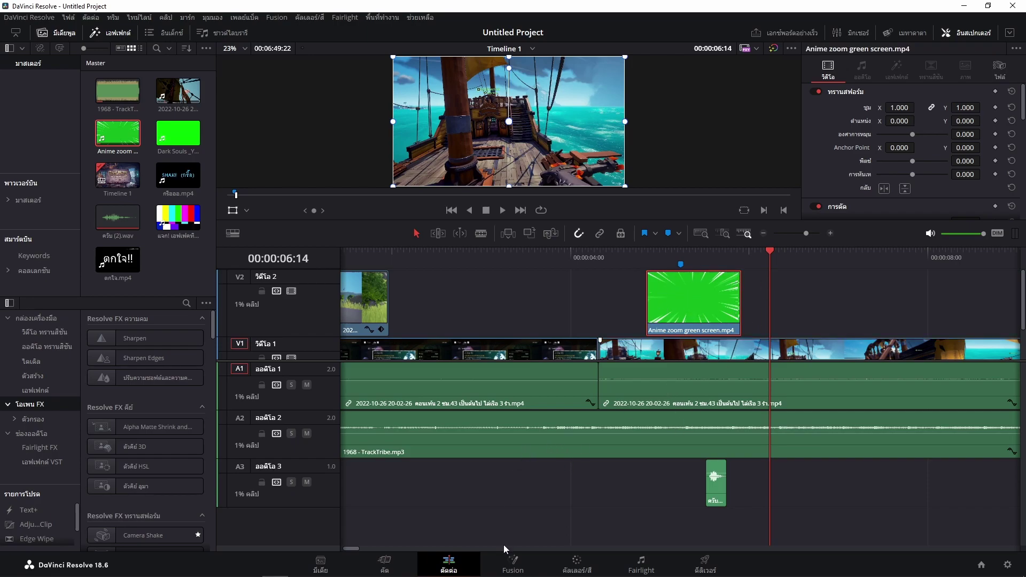
left_click(512, 562)
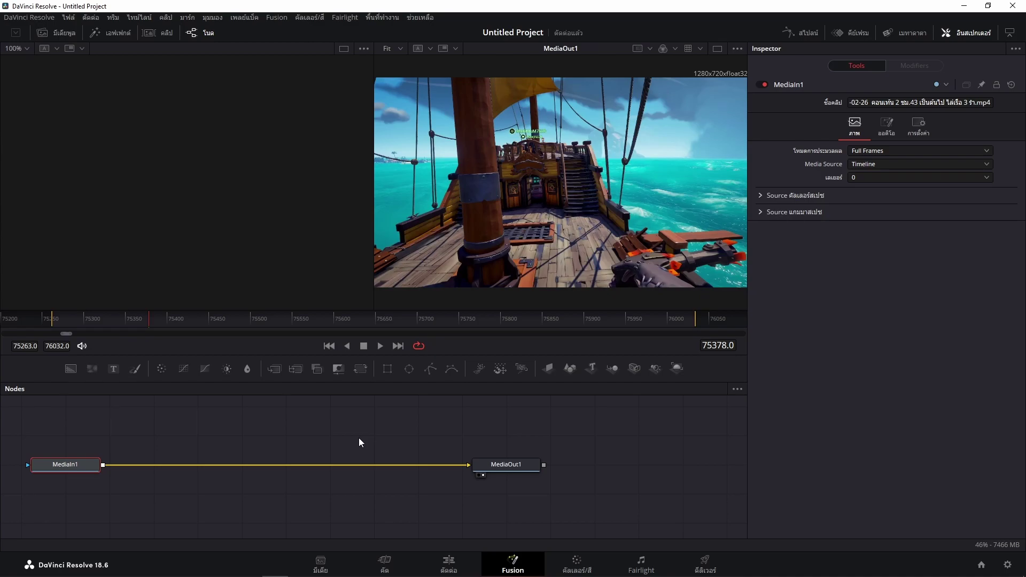
- Switch between Edit and Fusion with the playhead parked over the green screen clip at 00:00:03:35
left_click(450, 574)
left_click(618, 291)
left_click(687, 294)
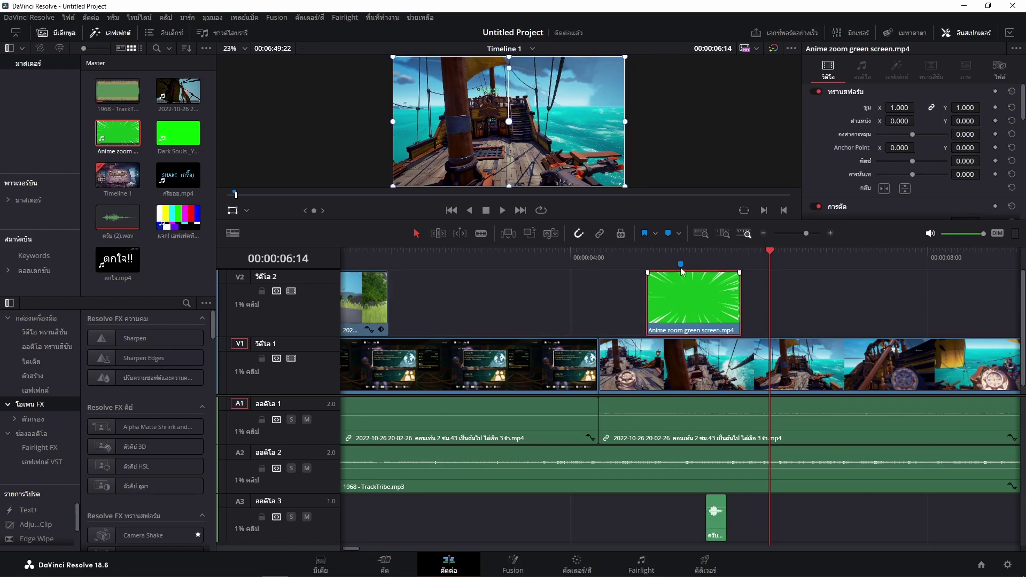
left_click(647, 249)
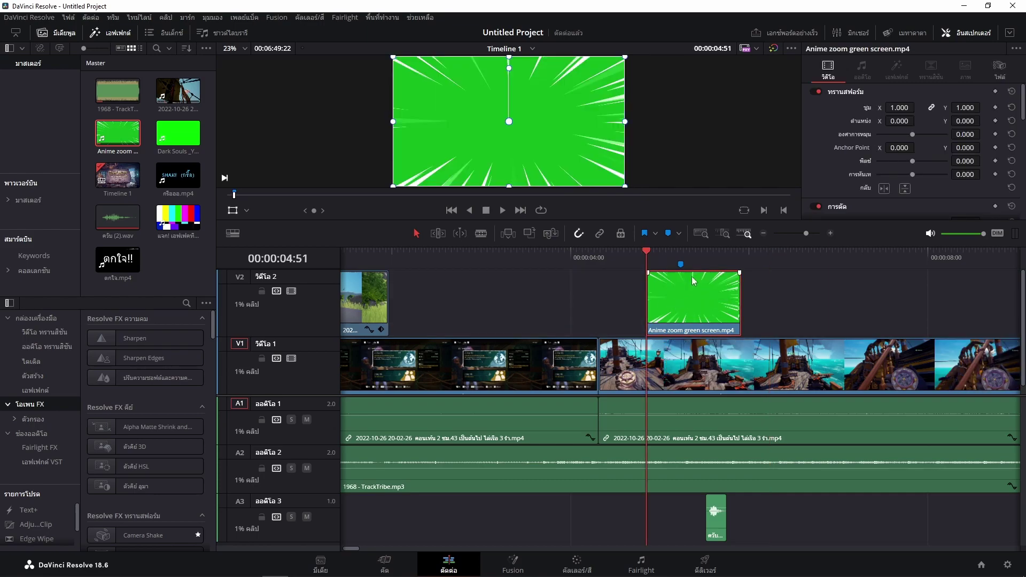
left_click(514, 563)
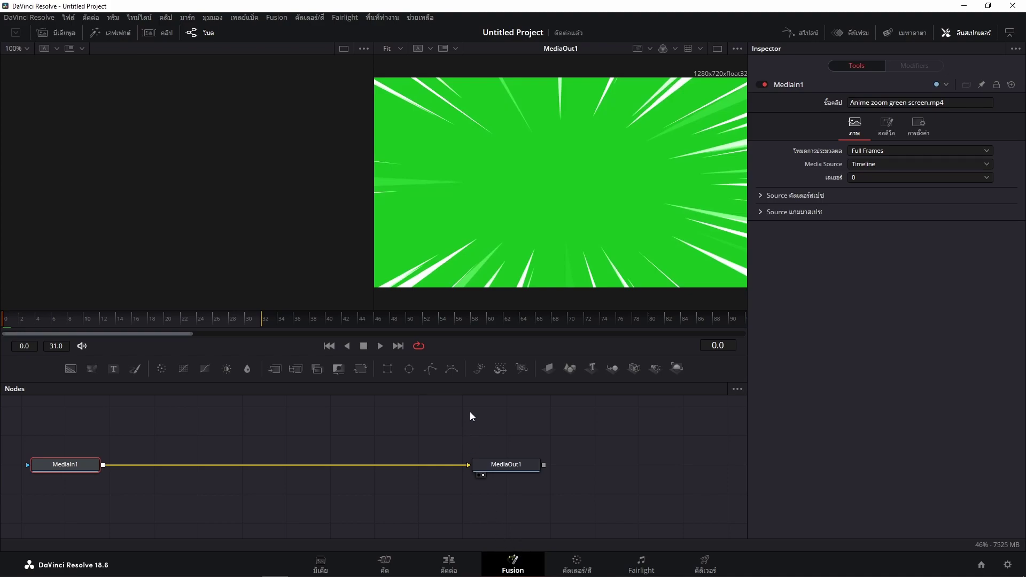
left_click(449, 564)
left_click(533, 251)
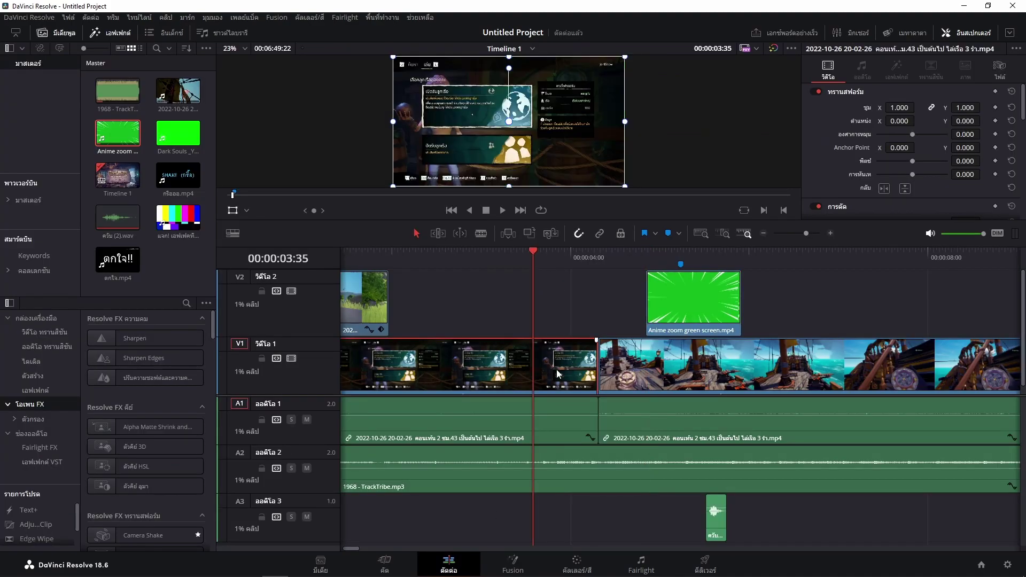
left_click(512, 562)
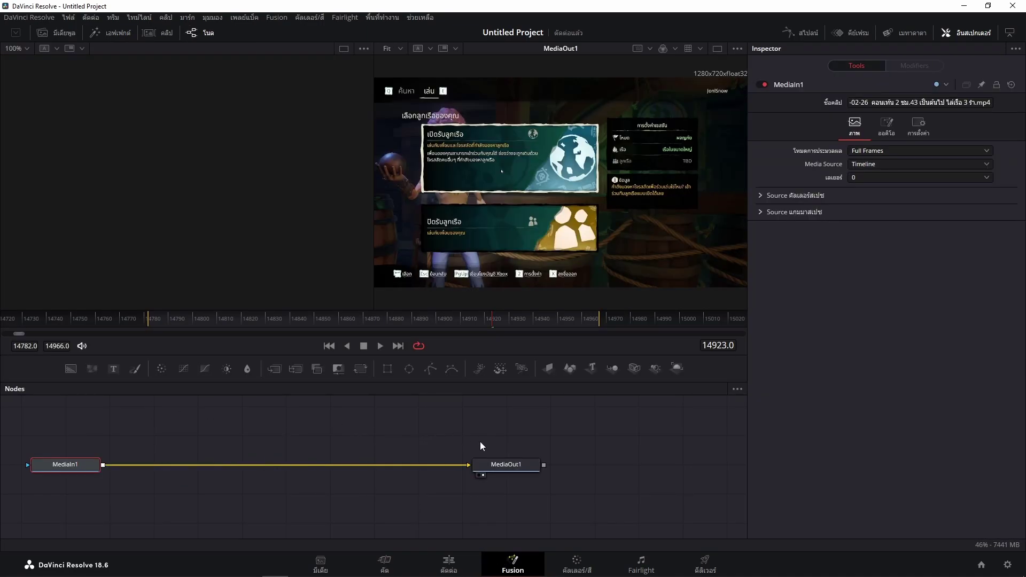
- Show the Clips bar in Fusion and open clip 05, Anime zoom green screen
left_click(164, 34)
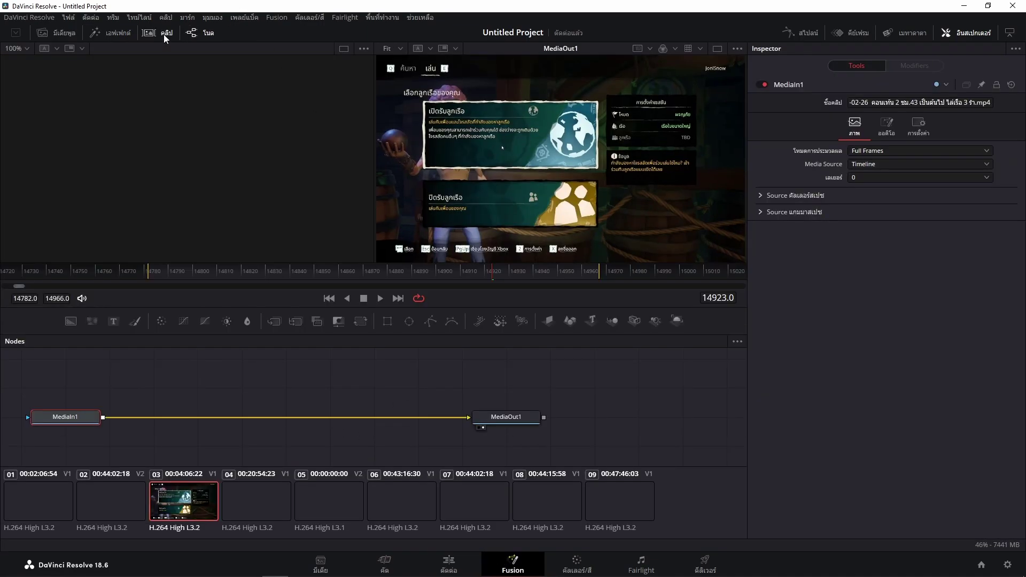
left_click(262, 511)
left_click(331, 509)
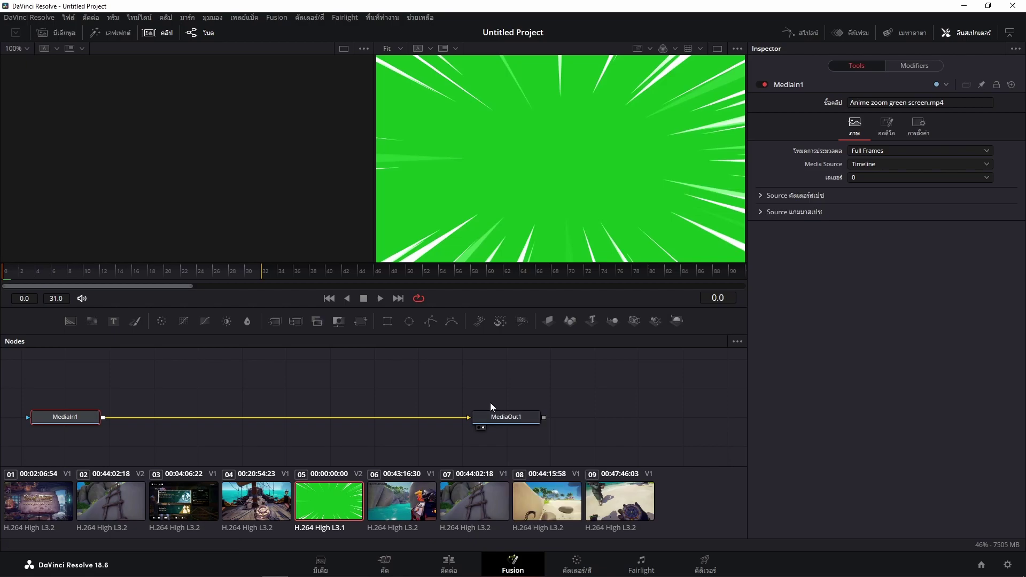
left_click(137, 381)
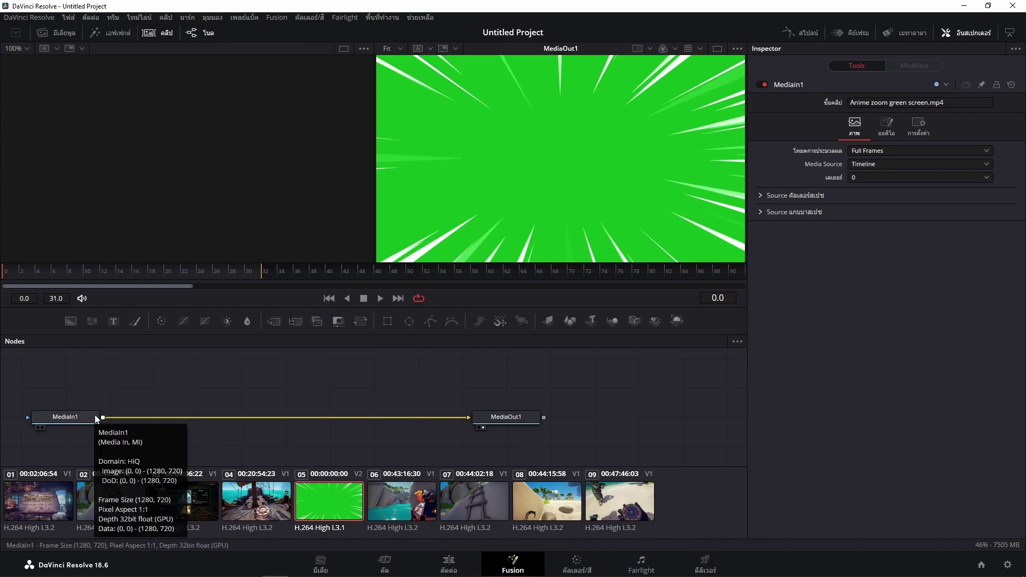
- Insert a Delta Keyer node after MediaIn1 by searching 'DK' in the tool picker
left_click_drag(16, 399, 65, 425)
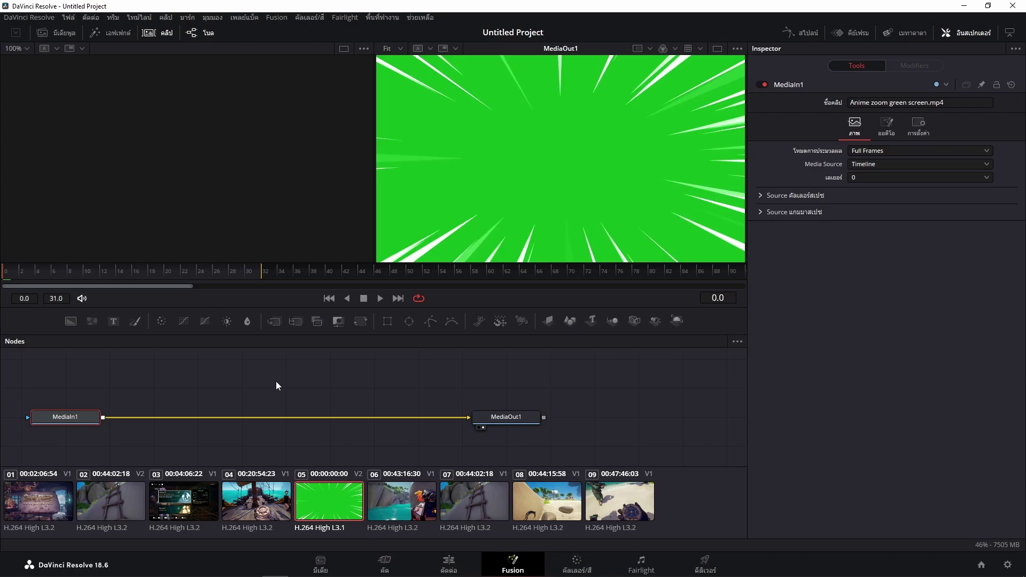
key("shift+space")
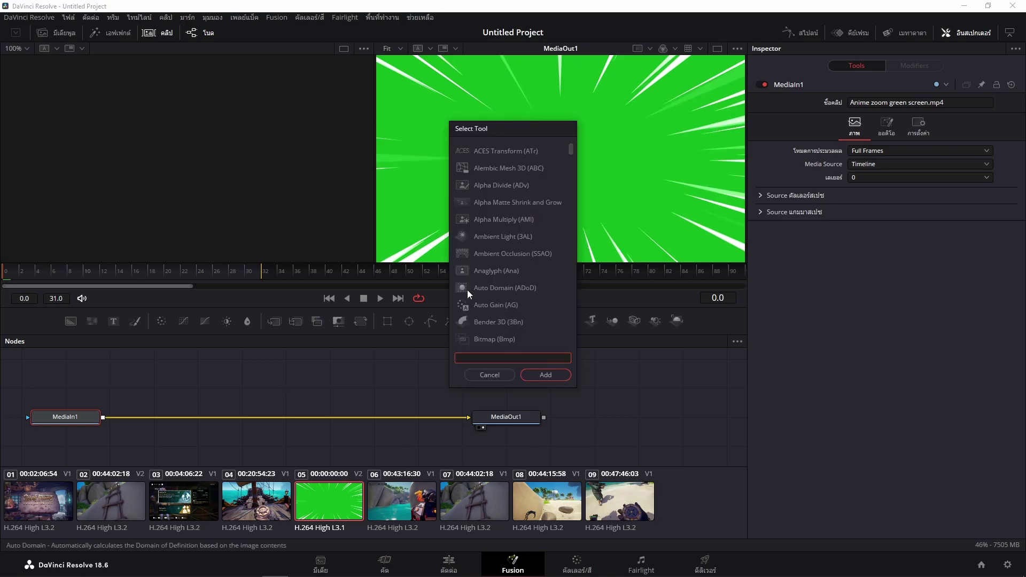
type("DK")
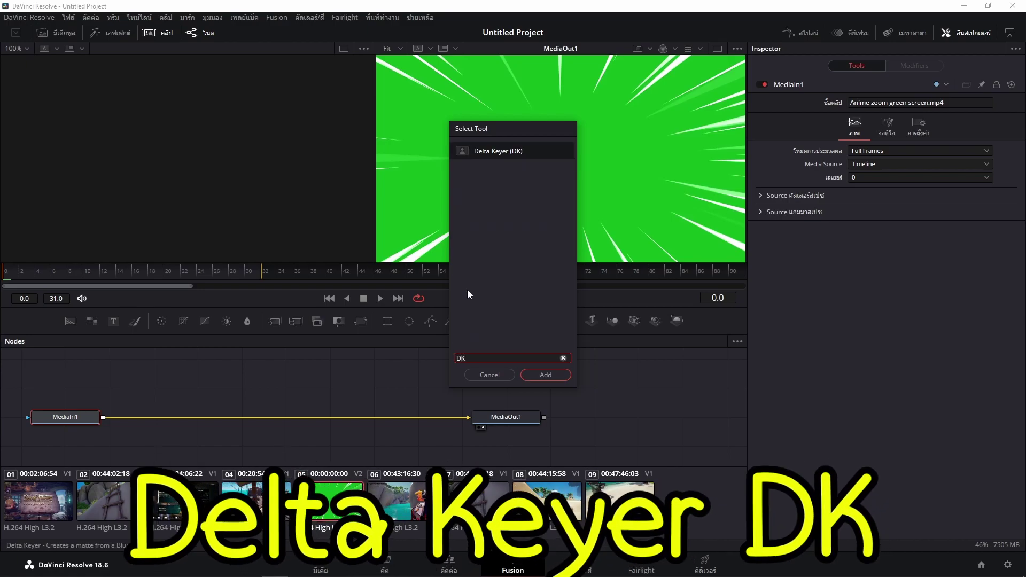
left_click(503, 153)
left_click(546, 374)
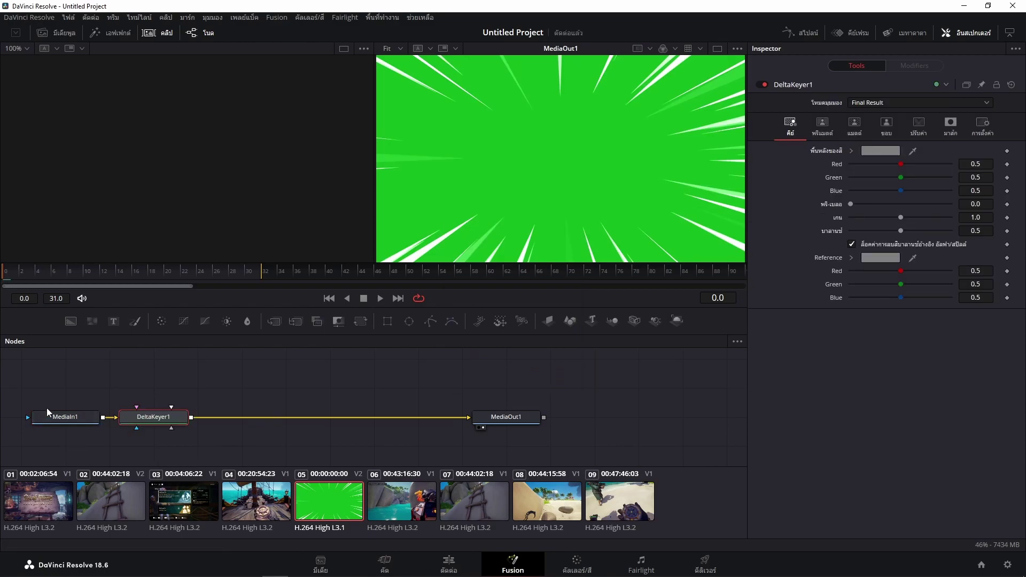
left_click(65, 419)
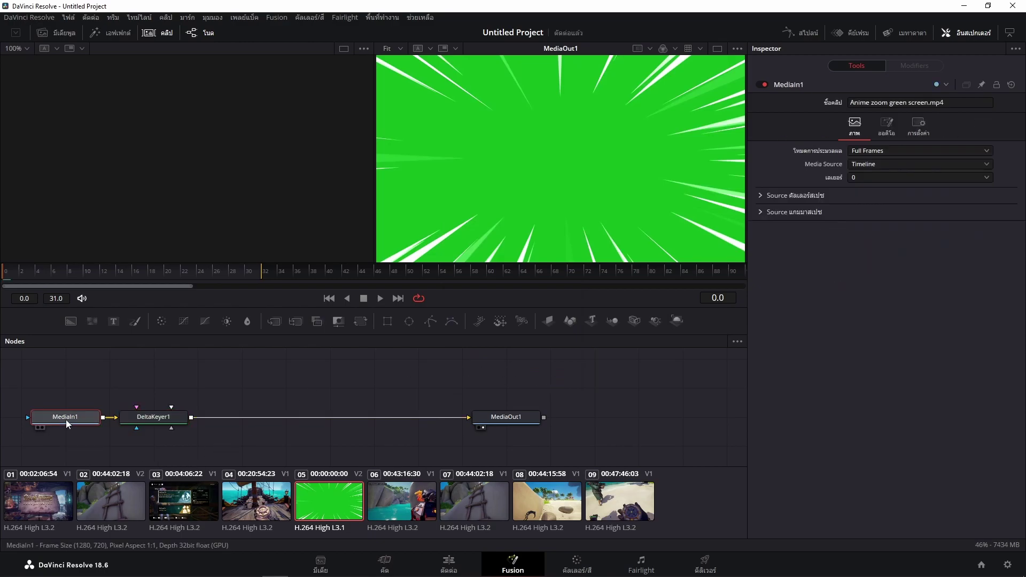
left_click(161, 419)
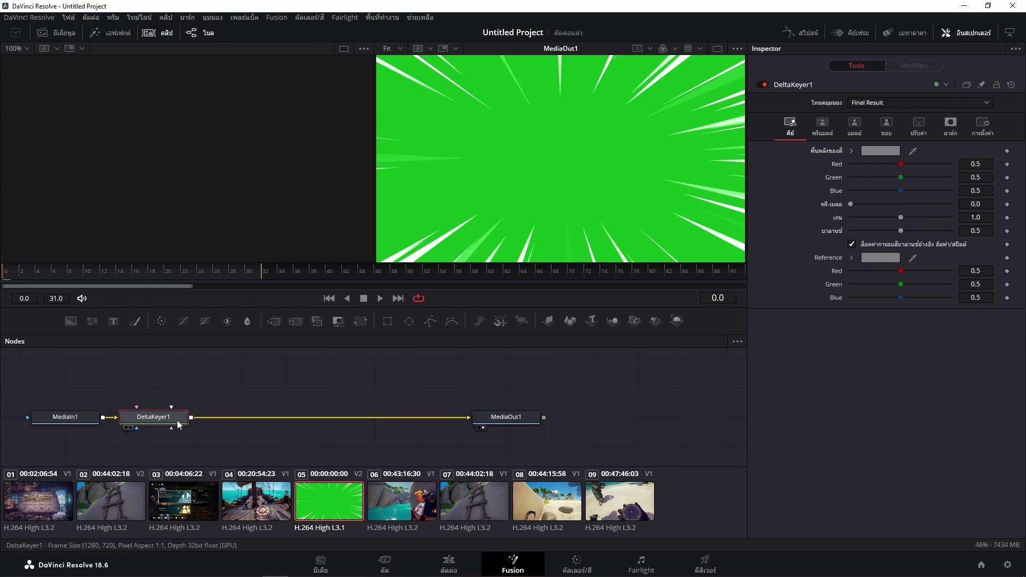
left_click(536, 423)
- Sample the green background with DeltaKeyer1's eyedropper, then delete the DeltaKeyer1 node
left_click(152, 418)
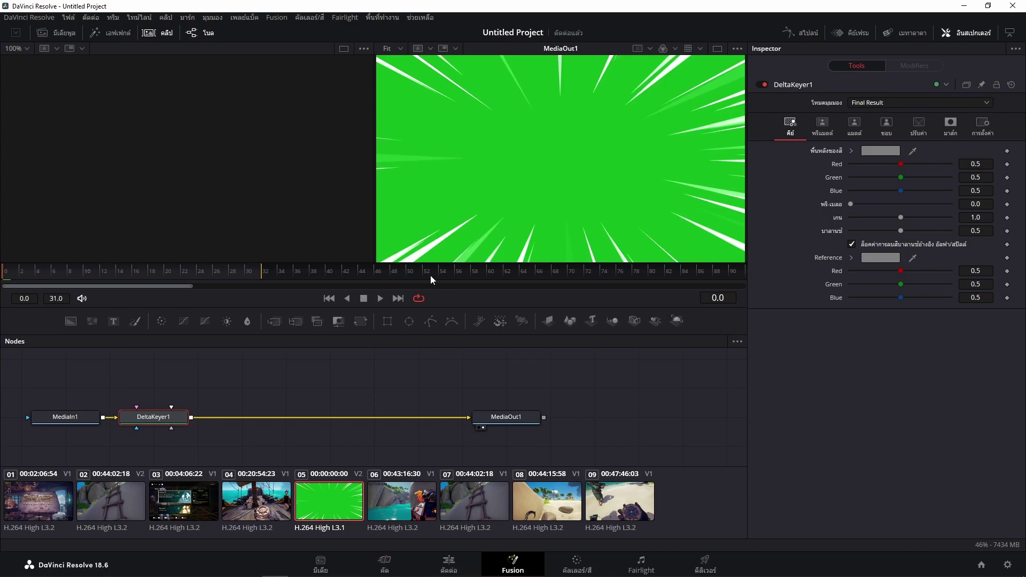
left_click(86, 418)
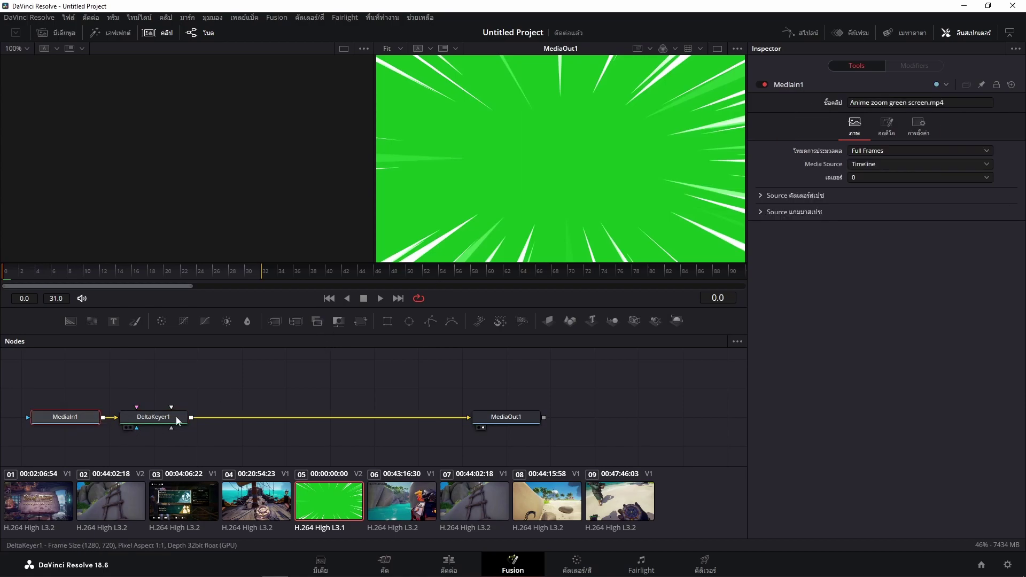
left_click(163, 418)
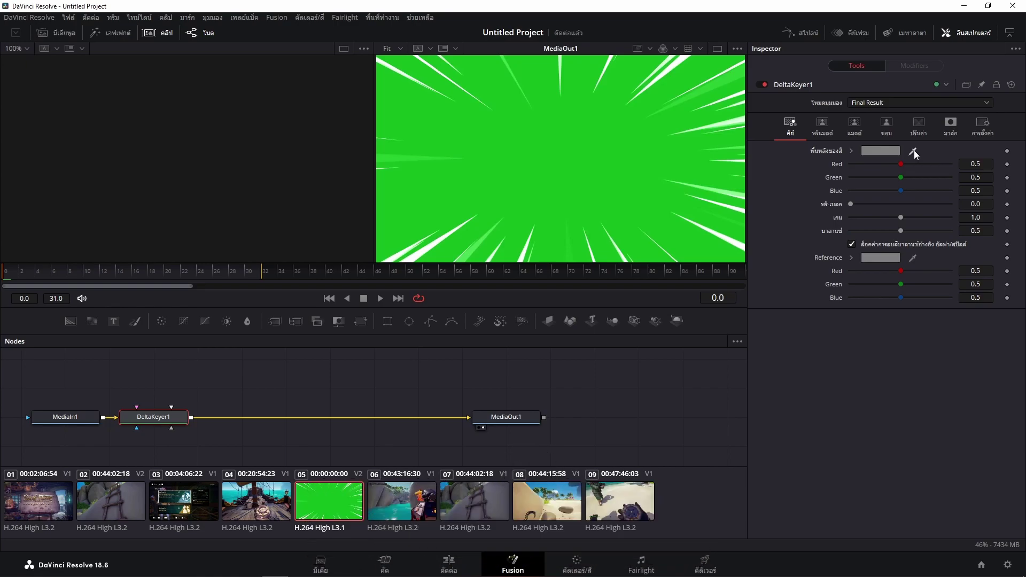
left_click_drag(914, 151, 570, 160)
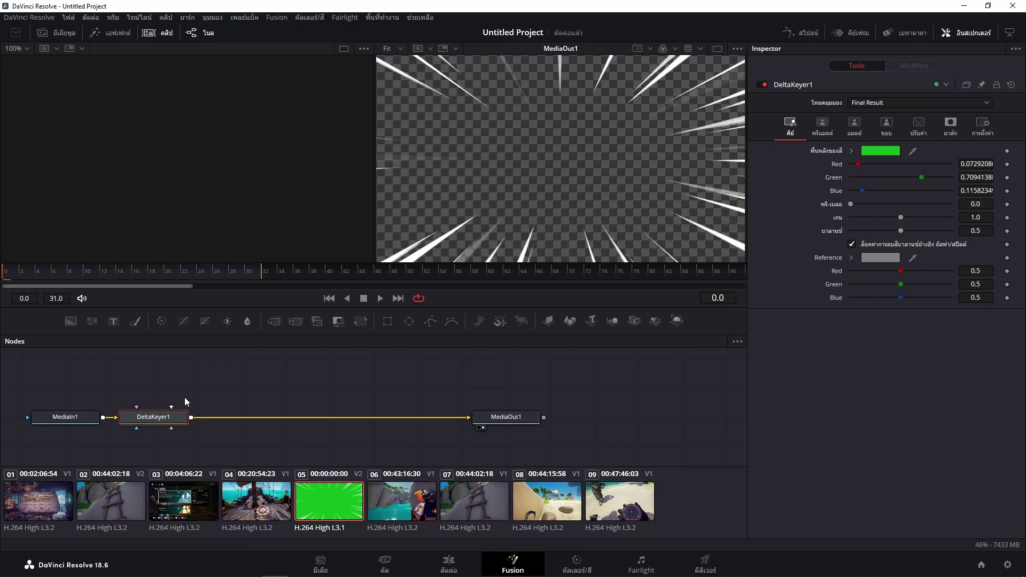
key("Delete")
- Re-add a Delta Keyer, wire MediaIn1→DeltaKeyer1→MediaOut1, and eyedrop the green as the key colour
key("shift+space")
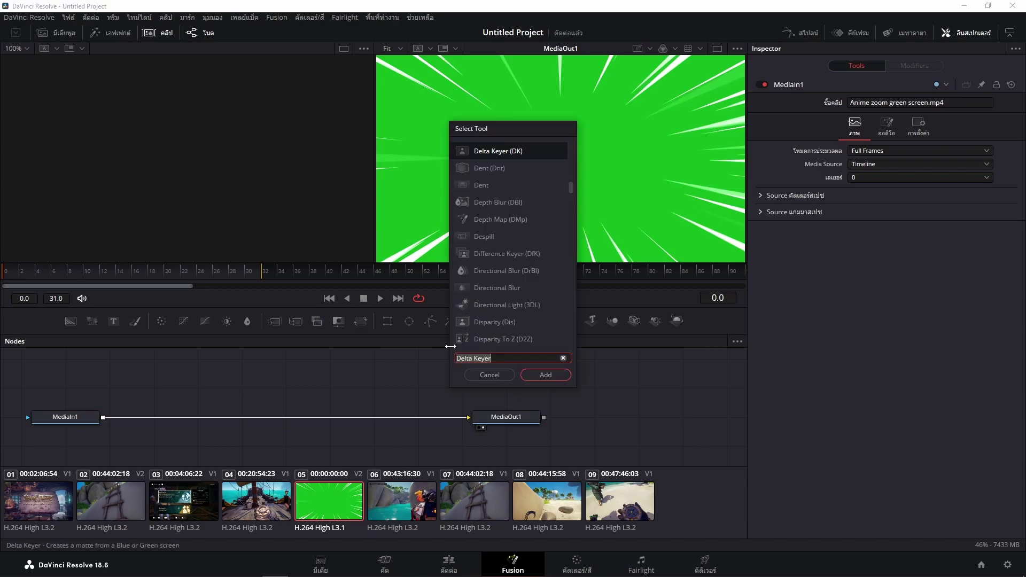
left_click(536, 372)
left_click(181, 381)
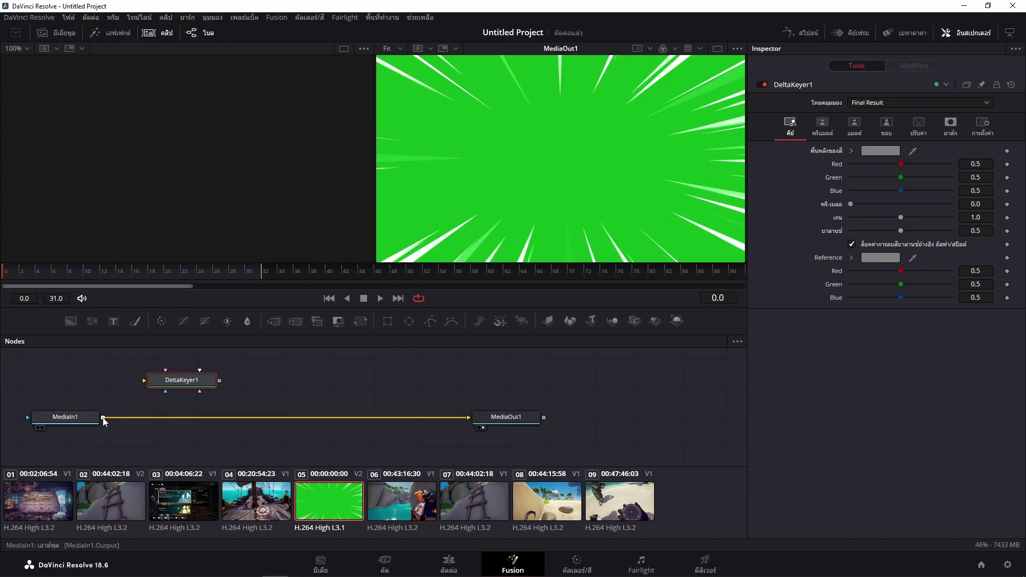
left_click_drag(103, 419, 144, 381)
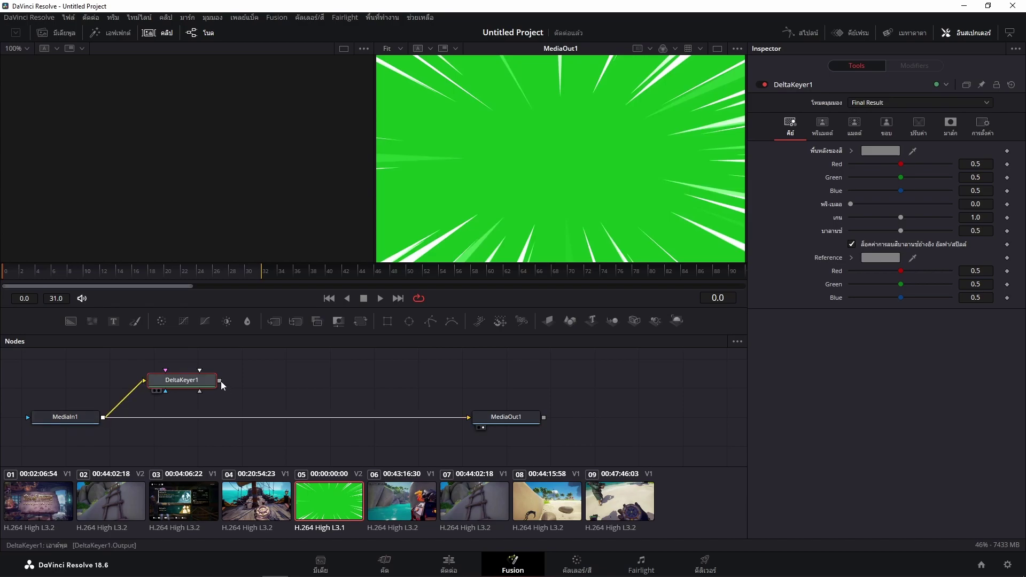
left_click_drag(219, 380, 469, 421)
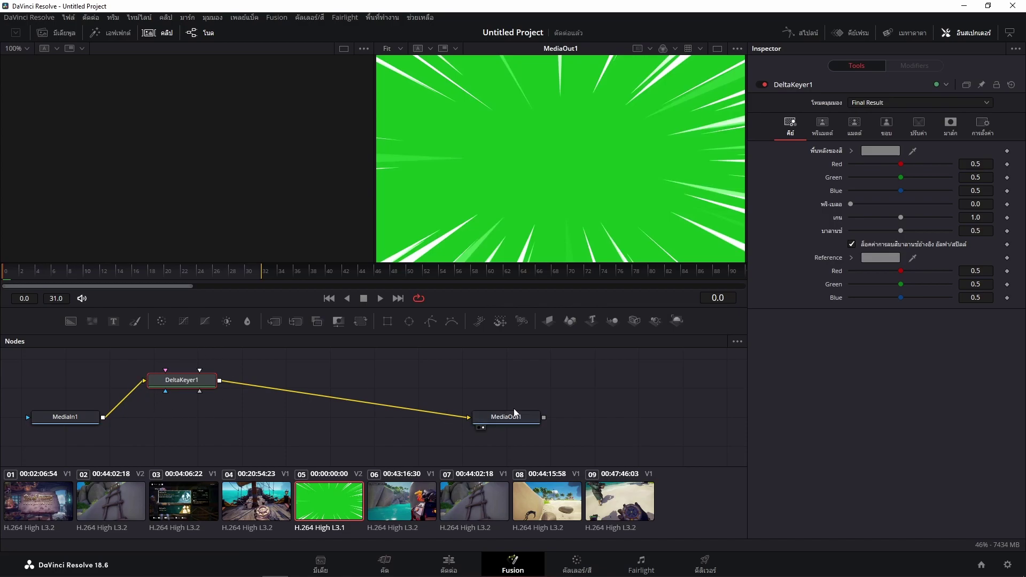
left_click_drag(186, 381, 187, 415)
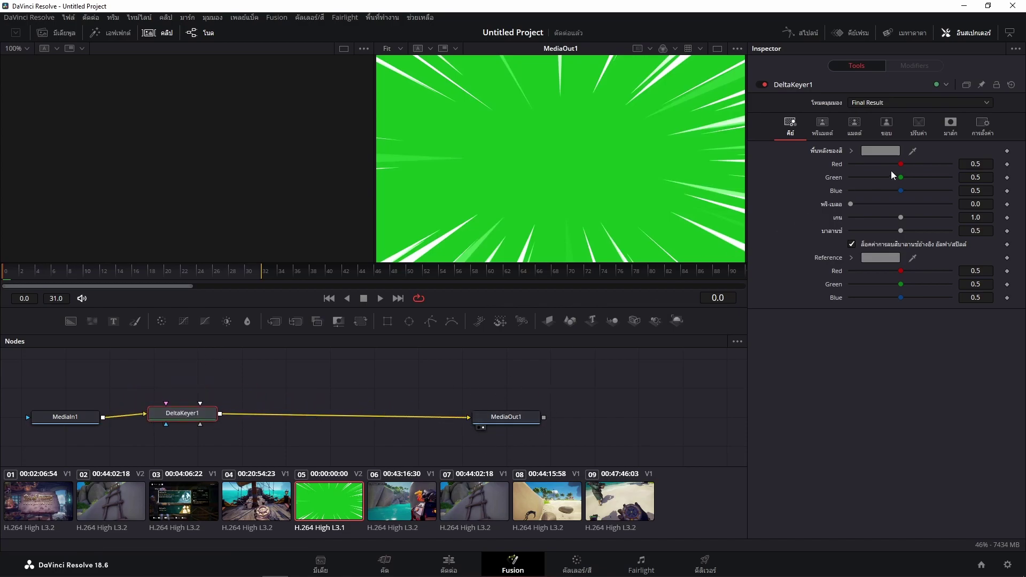
left_click_drag(914, 152, 588, 169)
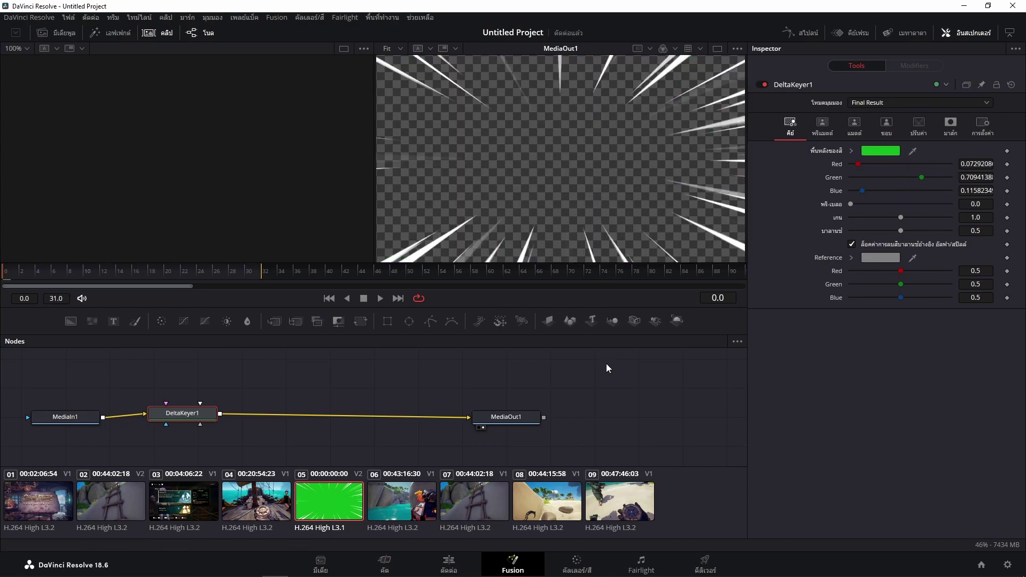
- Back on the Edit page, play the timeline to check the key and load the gameplay clip
left_click(449, 561)
key("space")
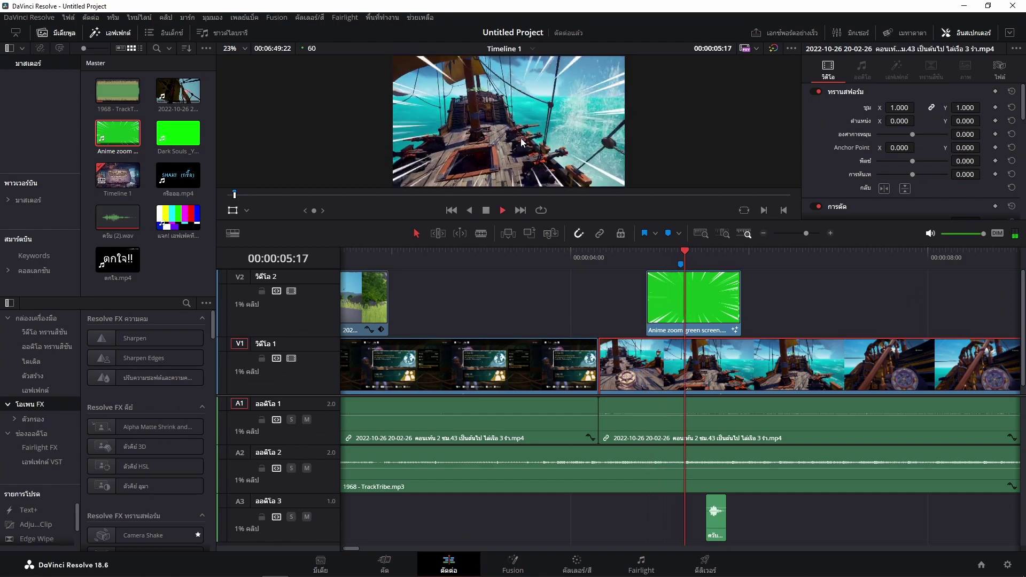
key("space")
scroll(680, 351, "down", 4)
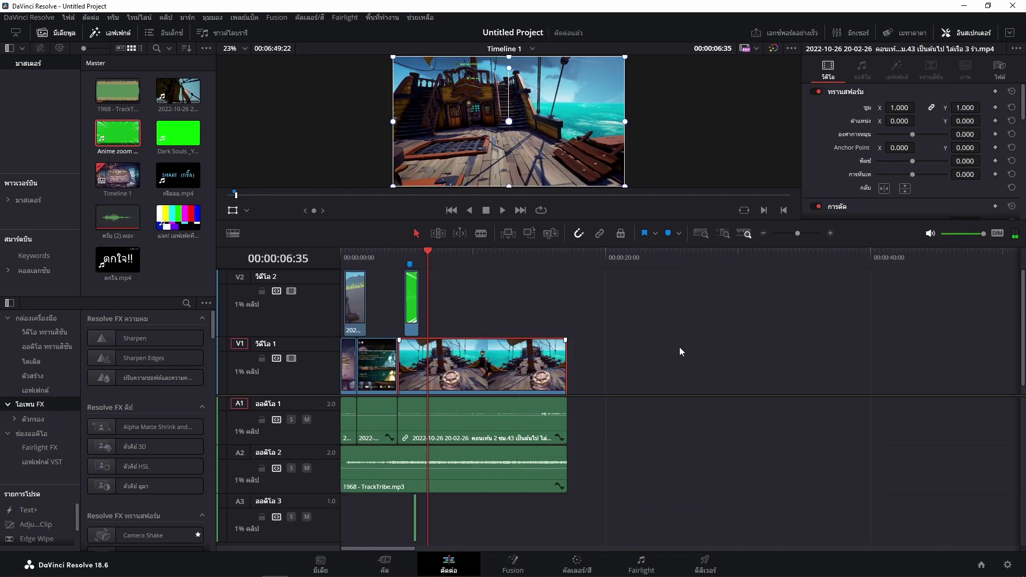
scroll(679, 351, "up", 2)
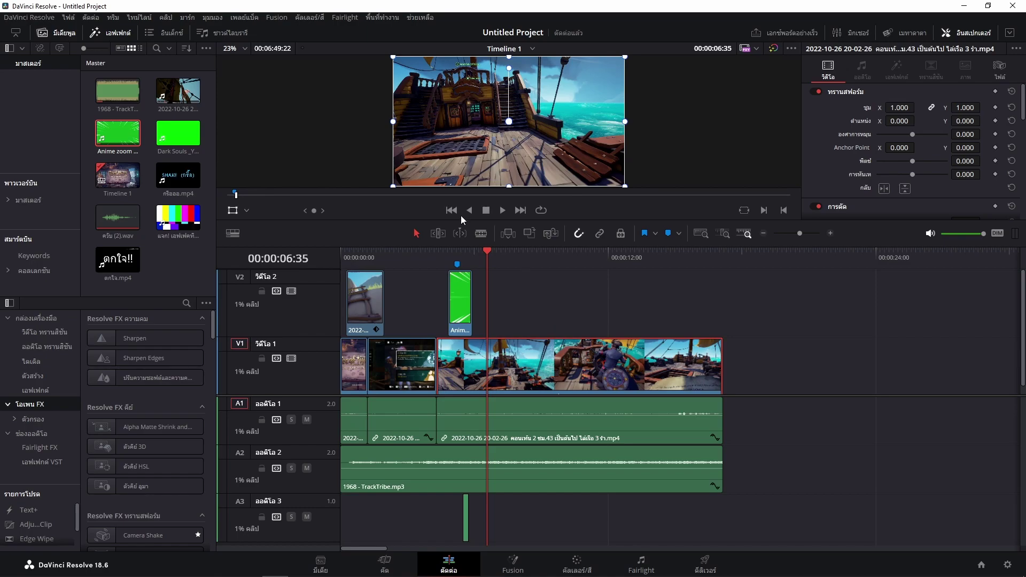
left_click(178, 91)
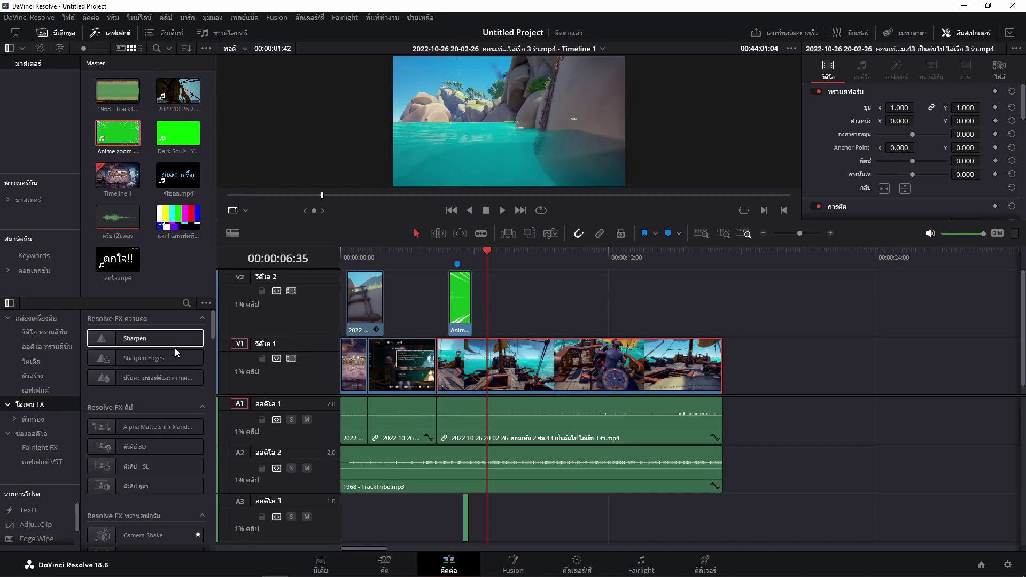
- Hide the Media Pool and browse Video Transitions, previewing Smooth Cut and scrolling down toward Spin
left_click(76, 33)
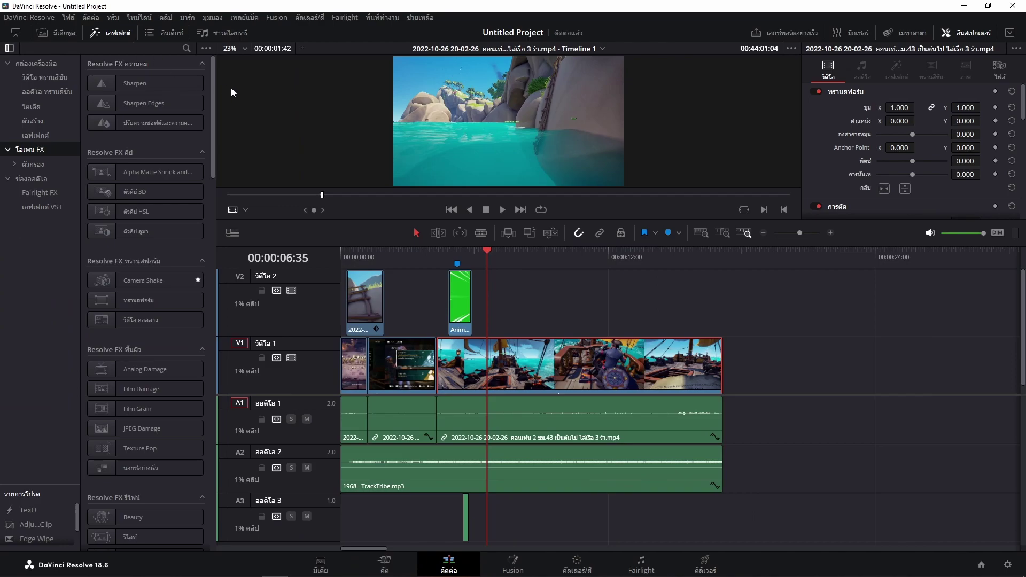
left_click(45, 77)
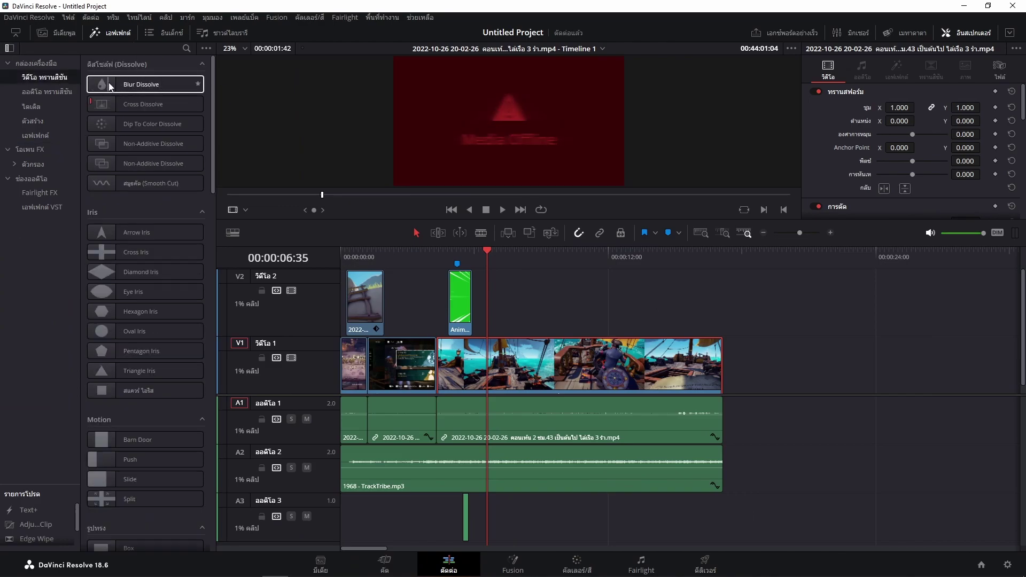
left_click(32, 121)
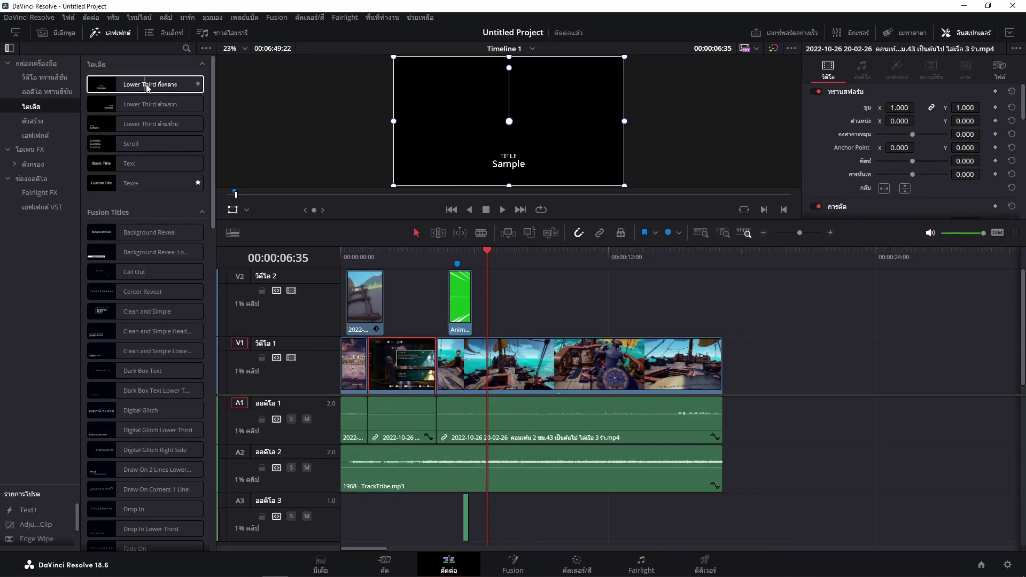
left_click(44, 77)
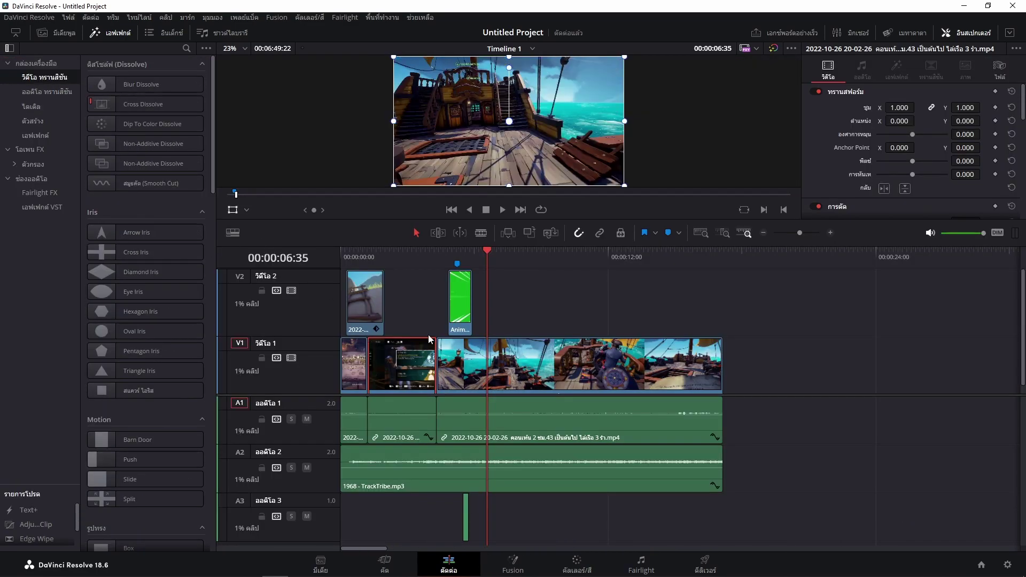
left_click(434, 256)
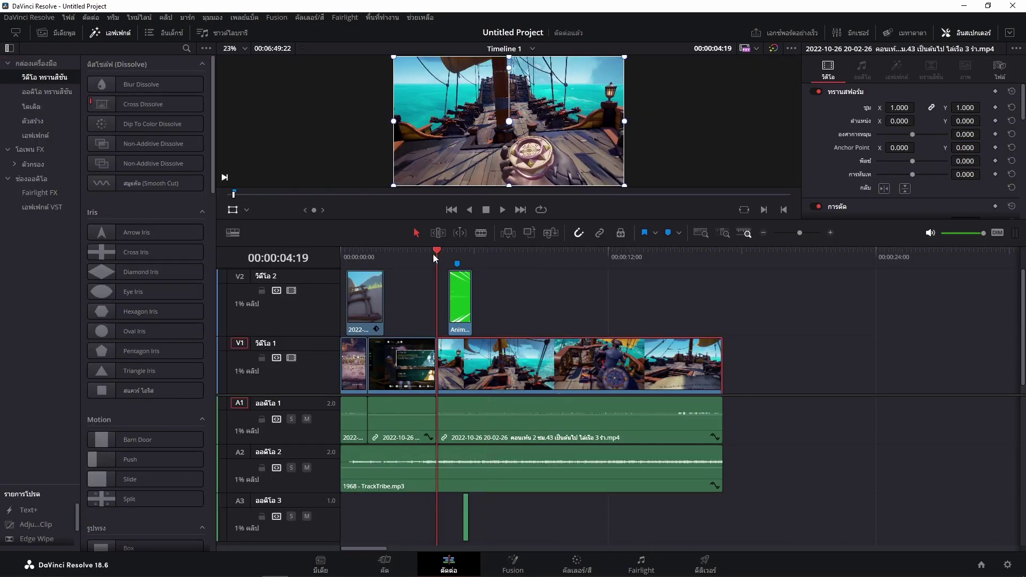
left_click(144, 184)
left_click_drag(349, 219, 349, 308)
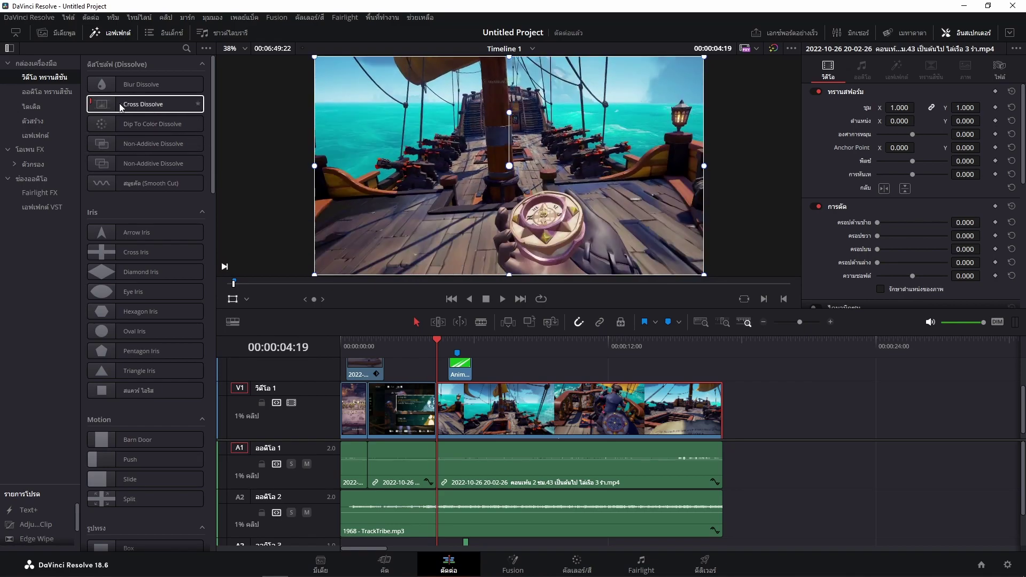
scroll(133, 321, "down", 10)
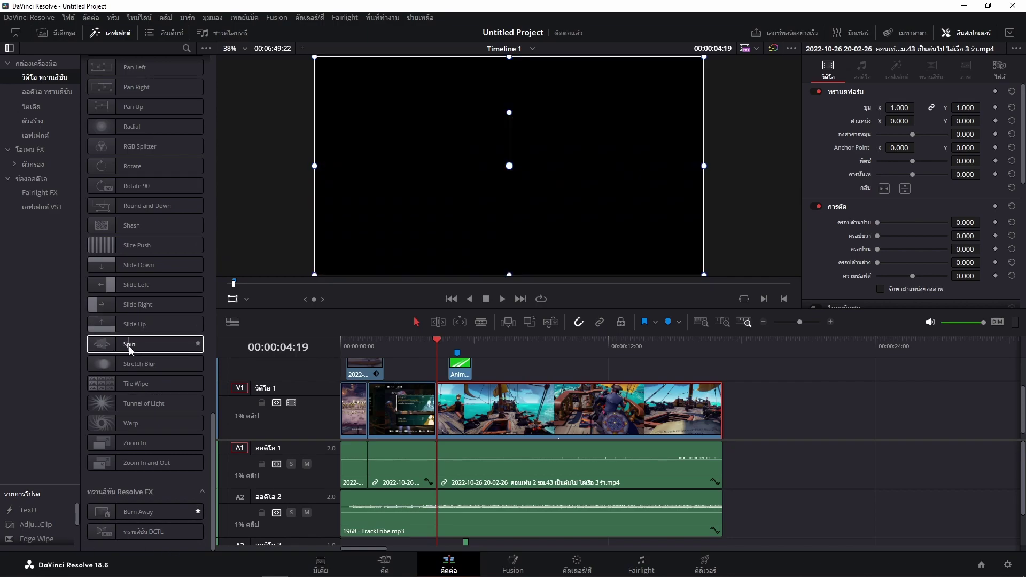
- Place a Spin transition on the V1 cut and trim it to 28 frames (0.5 s)
left_click_drag(133, 344, 435, 406)
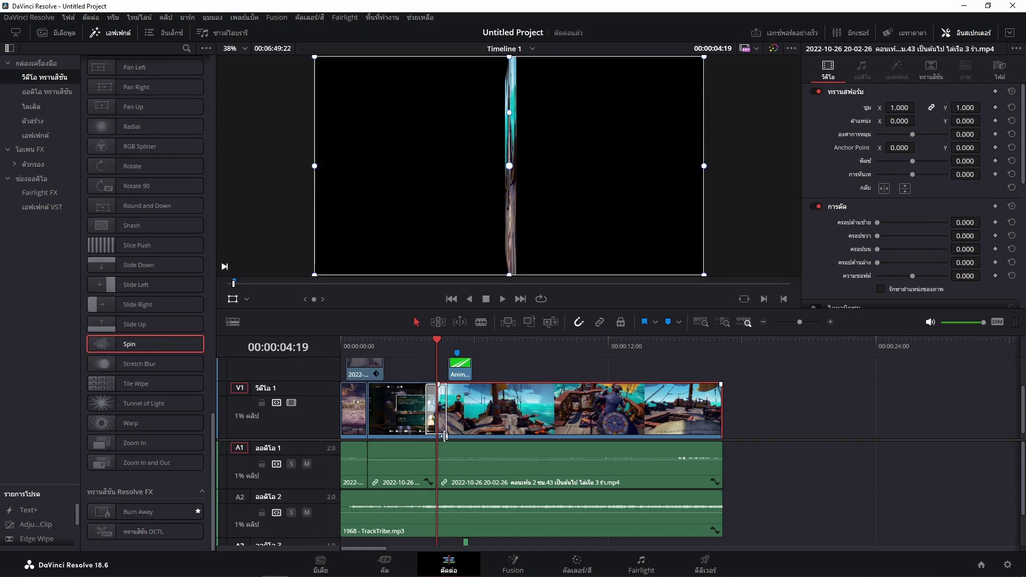
scroll(534, 401, "up", 5)
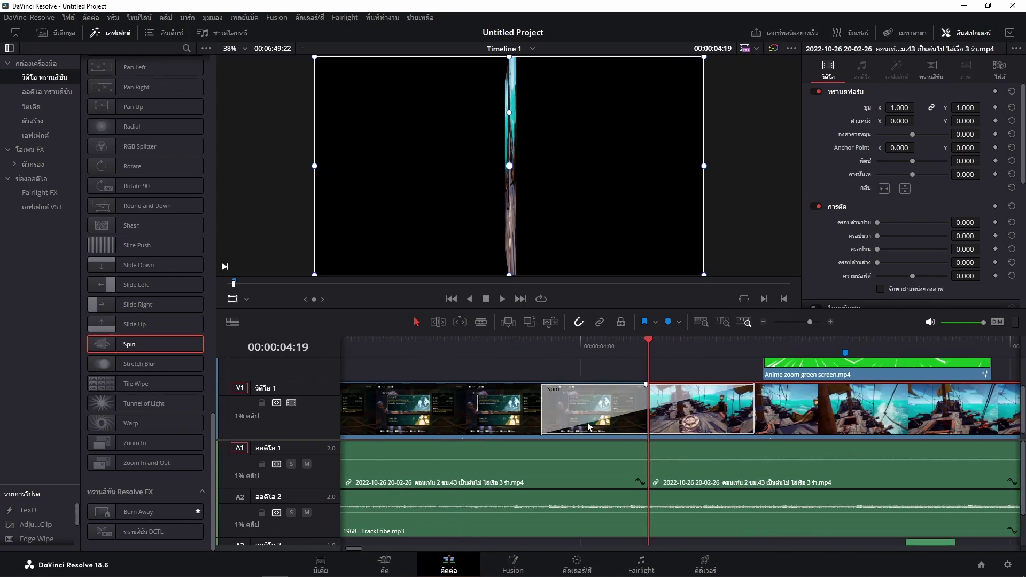
left_click(522, 412)
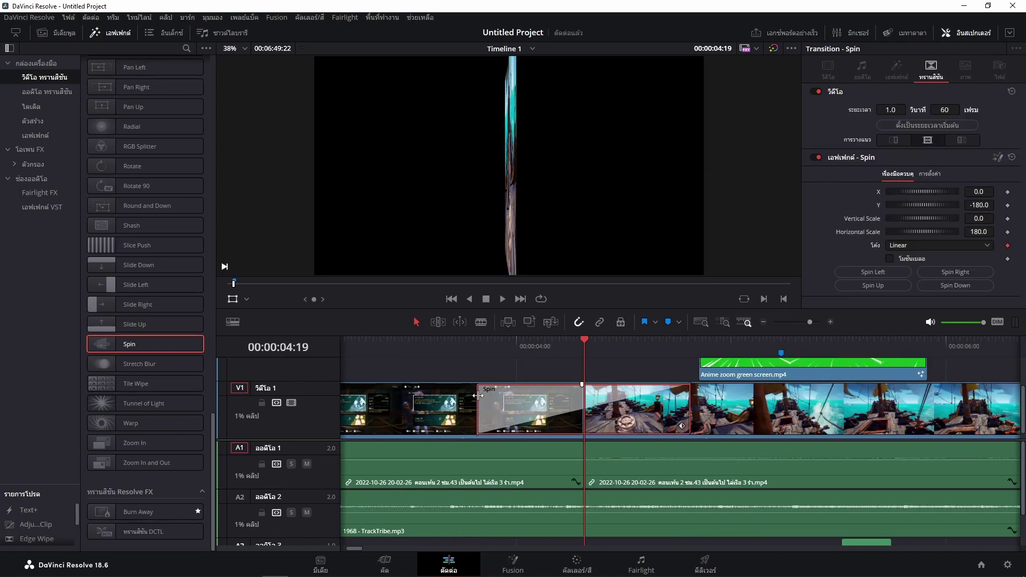
left_click_drag(478, 395, 531, 412)
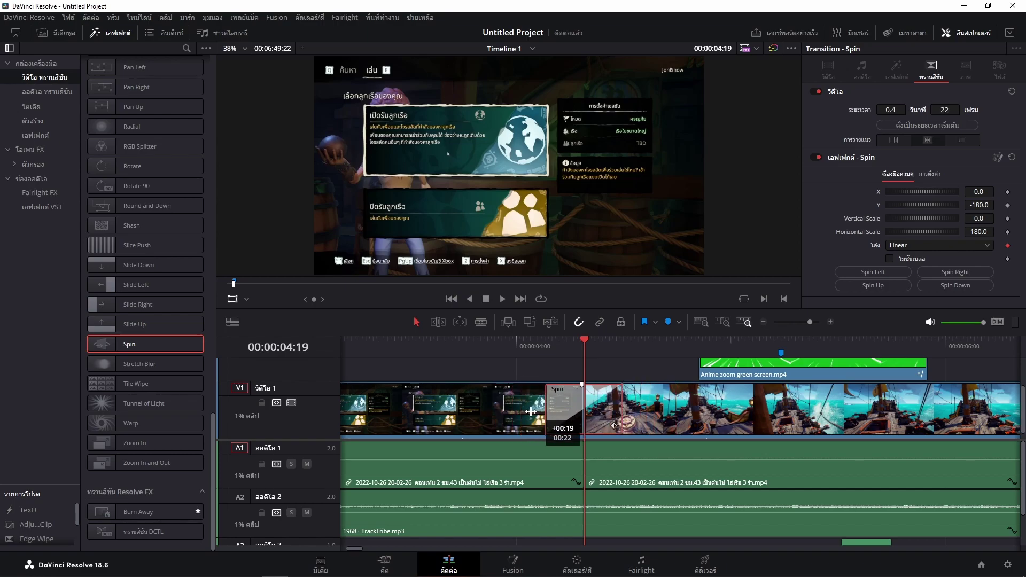
left_click_drag(531, 411, 535, 411)
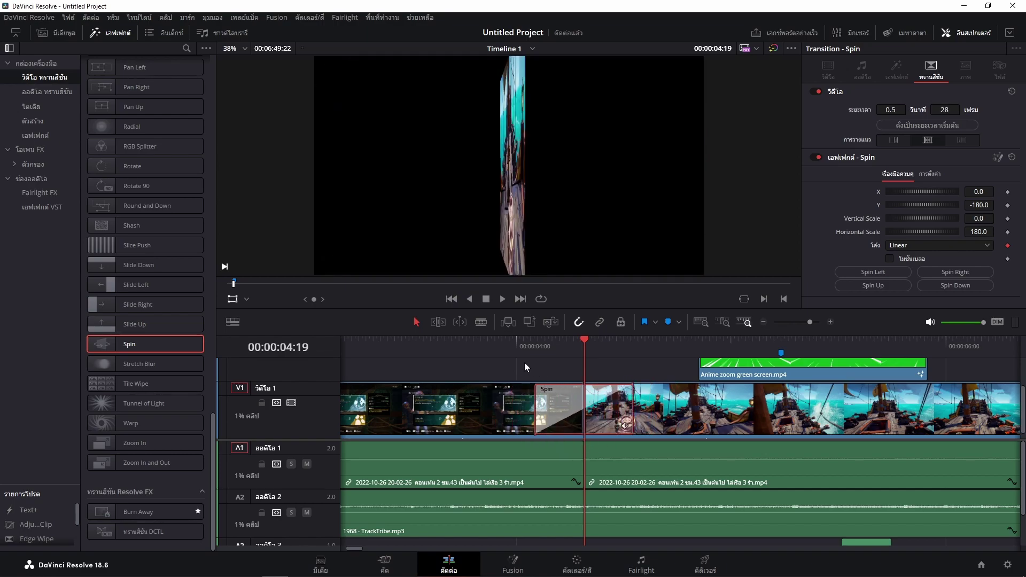
- Play back the Spin transition from just before the cut
left_click(508, 344)
key("space")
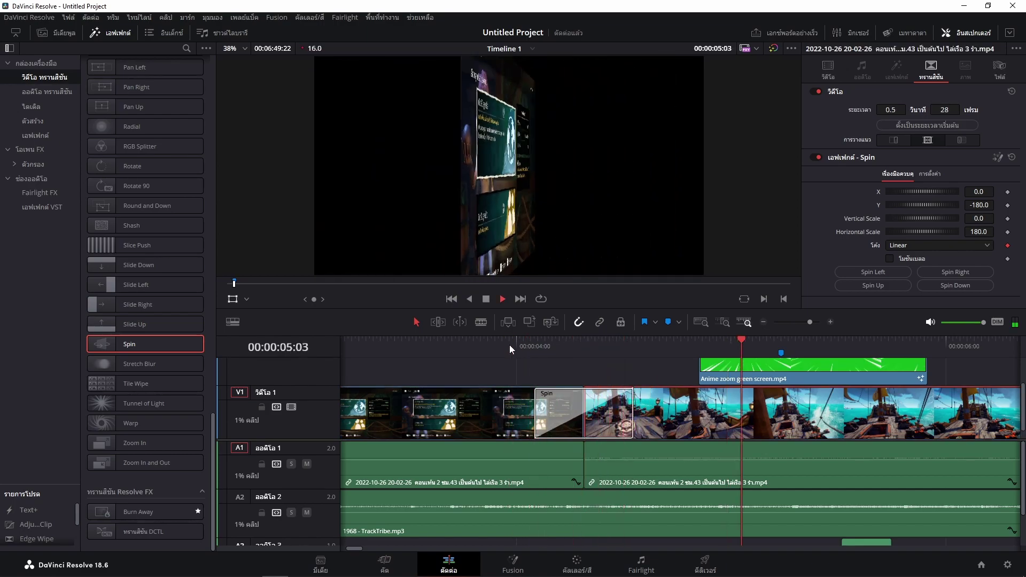
key("space")
scroll(508, 344, "down", 2)
scroll(534, 395, "up", 1)
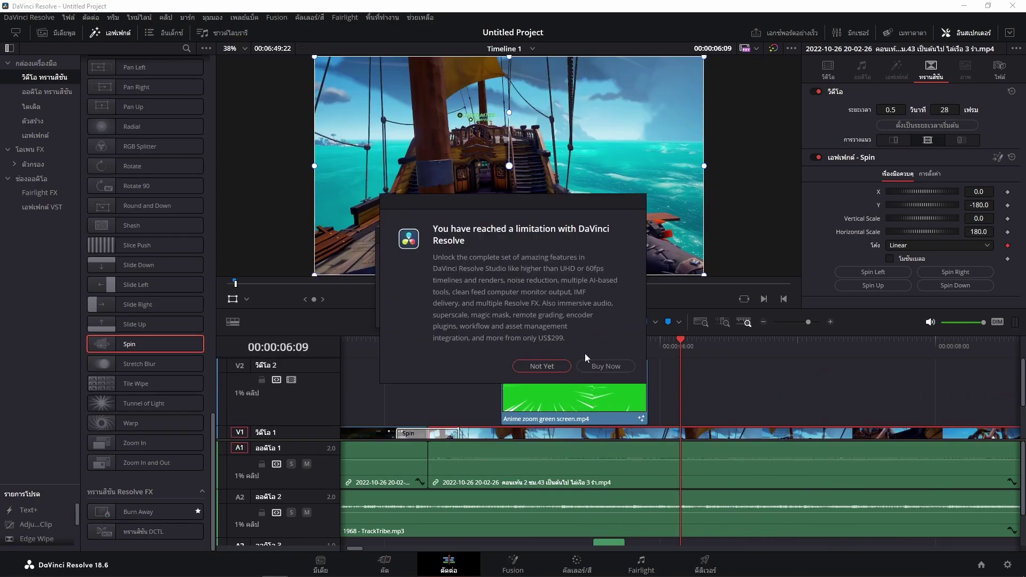
- Choose Not Yet on the Studio upgrade notice, OK the AnalogDamage warning, and deselect the transition
left_click(543, 367)
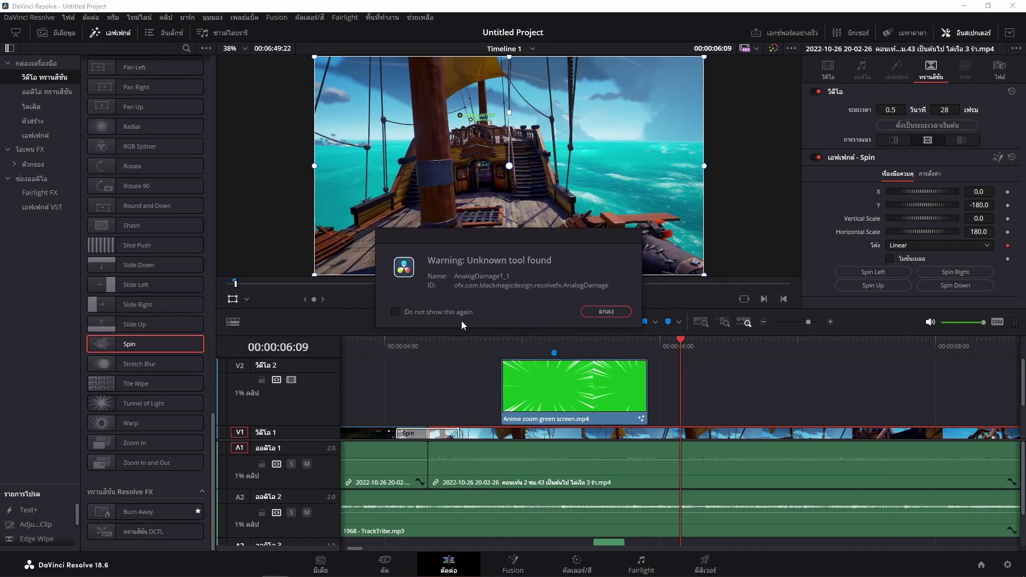
left_click(621, 315)
scroll(464, 410, "down", 2)
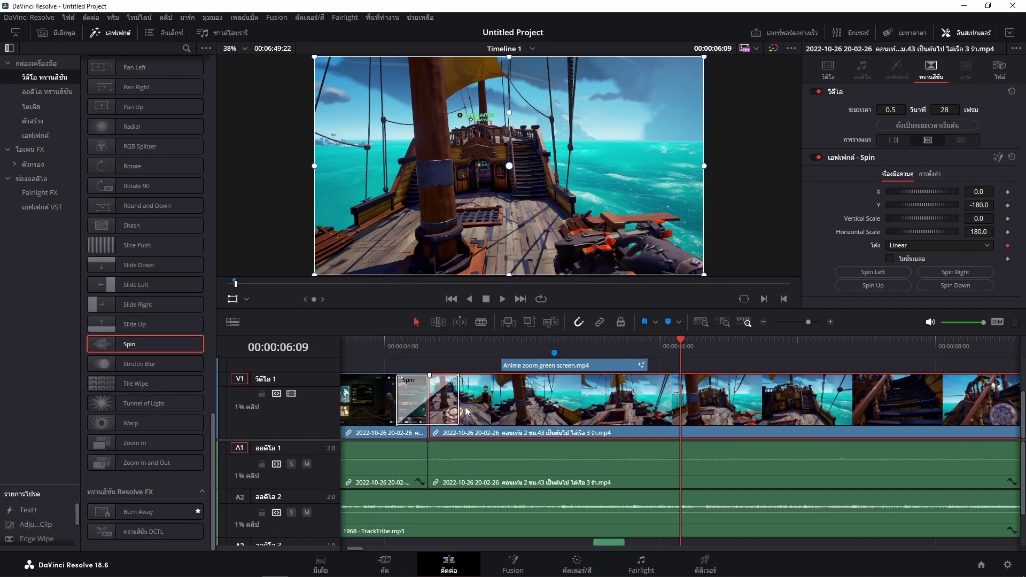
scroll(437, 370, "up", 2)
scroll(481, 379, "down", 3, "ctrl")
left_click(525, 390)
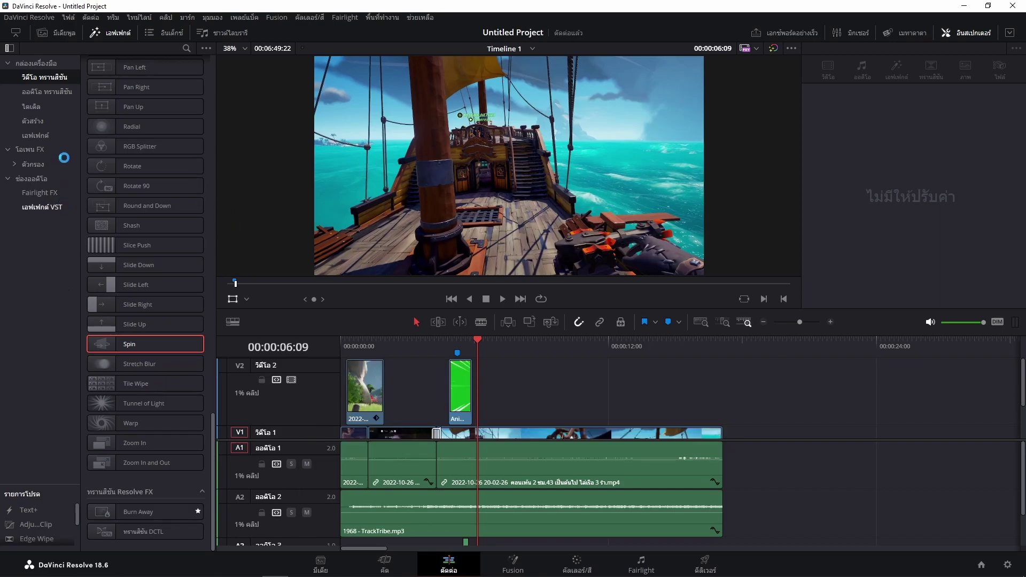
- Place a Lower Third title on V2 after the green clip and make it read สวัสดีคับ
left_click(49, 107)
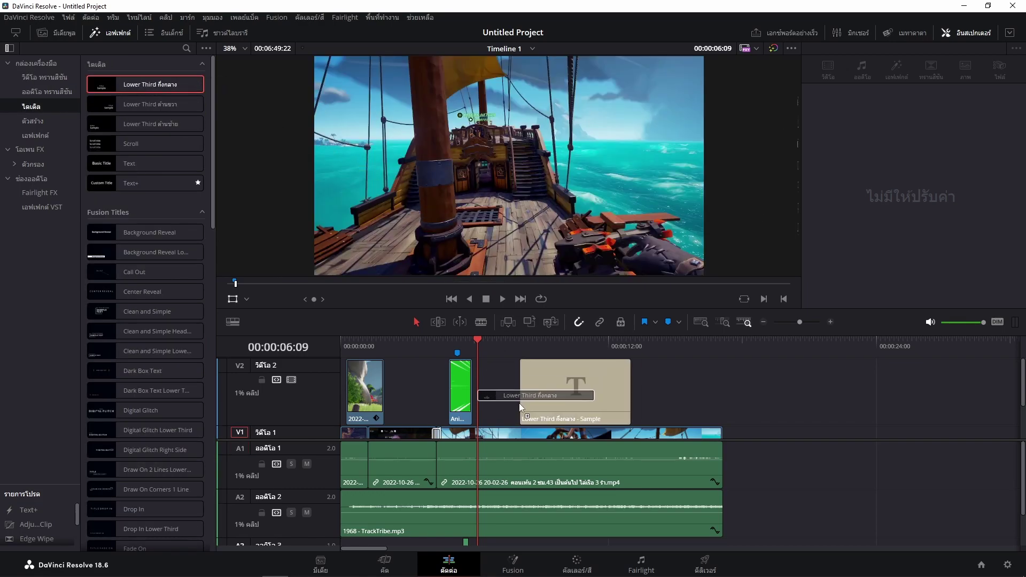
left_click_drag(122, 92, 553, 383)
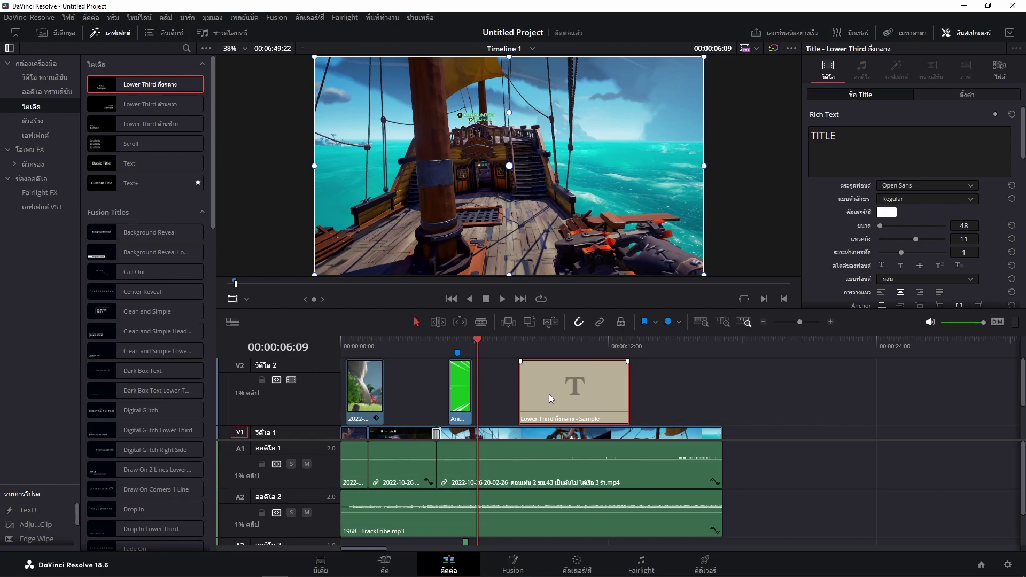
double_click(826, 136)
type("สวัสดีคับ")
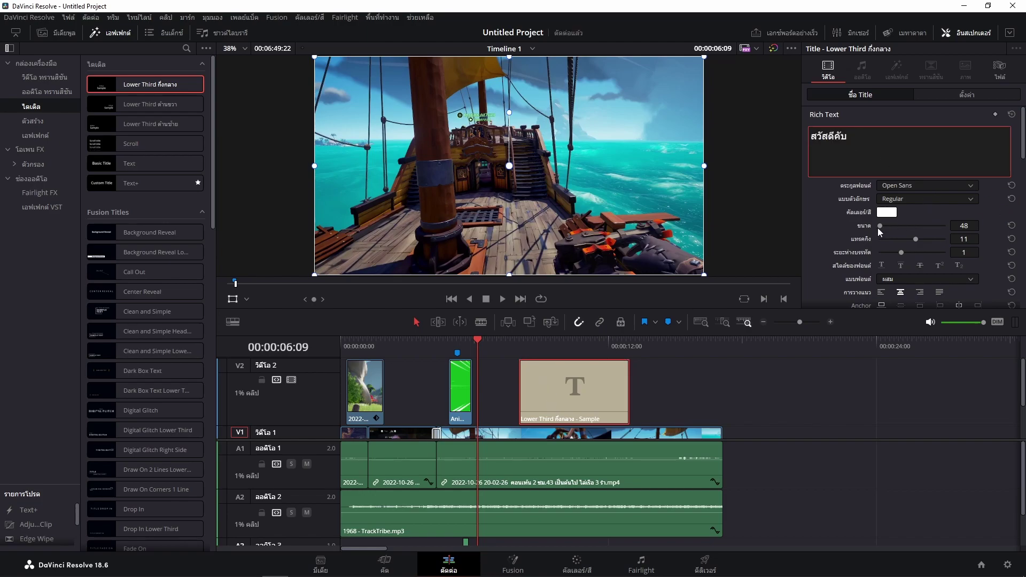
- Set the title font to SerumThin at size 334 and move it lower in the frame
left_click(942, 187)
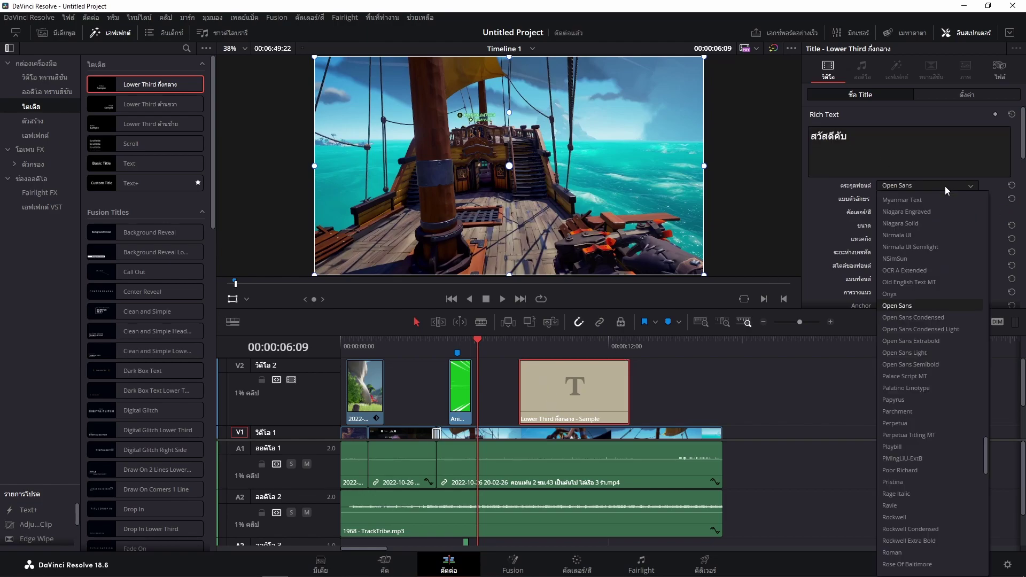
scroll(928, 338, "down", 5)
left_click(928, 337)
left_click_drag(879, 225, 883, 227)
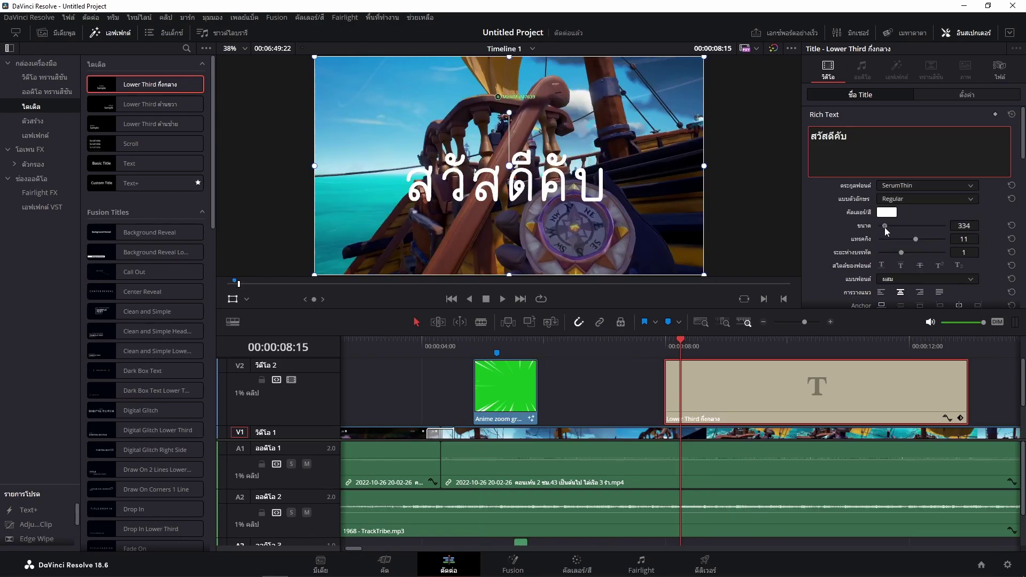
left_click_drag(602, 214, 621, 259)
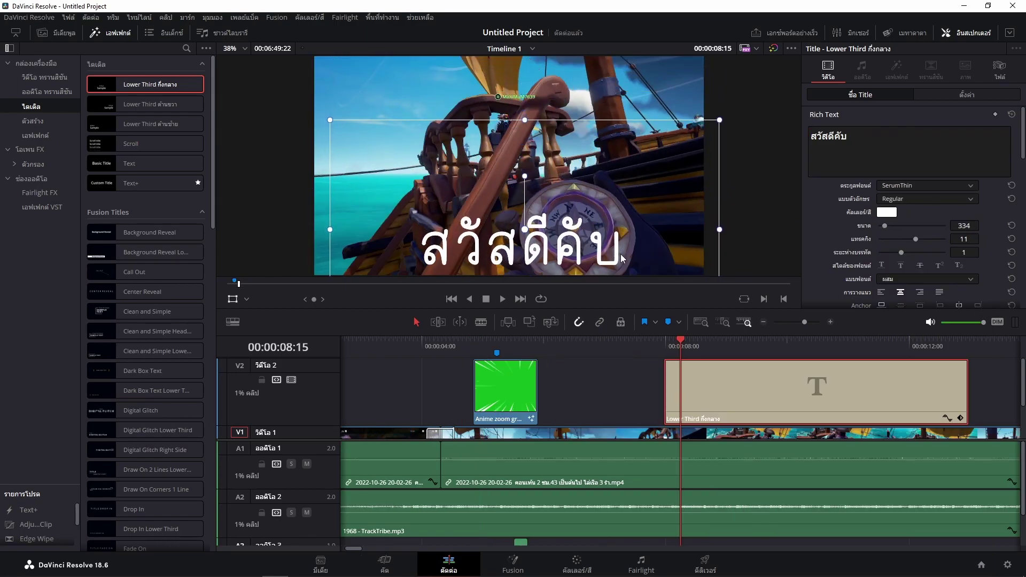
scroll(706, 383, "down", 3)
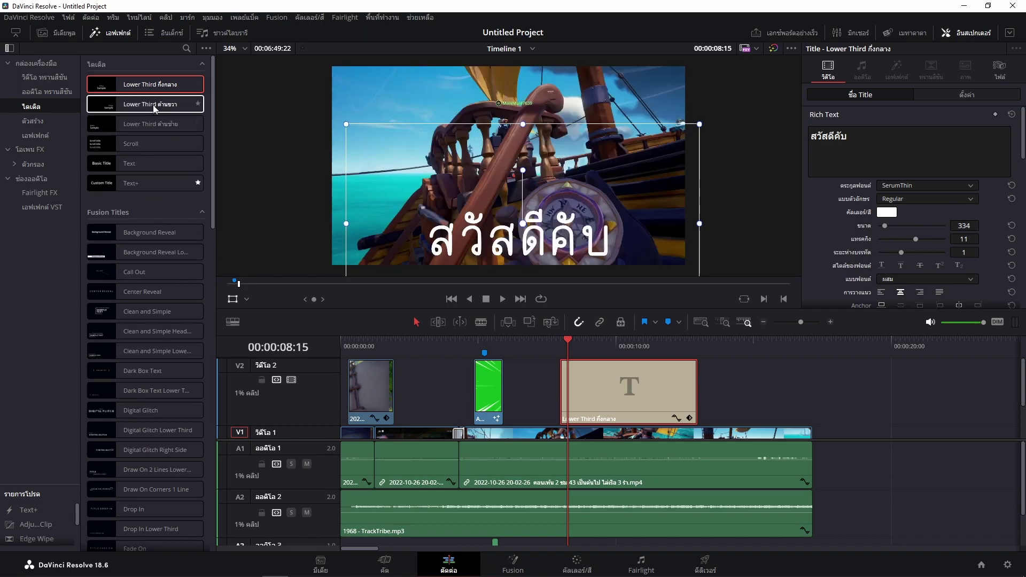
- Add a basic Text title on V2 after the lower third, replacing its text with สวัสดีคับ
left_click_drag(130, 163, 716, 398)
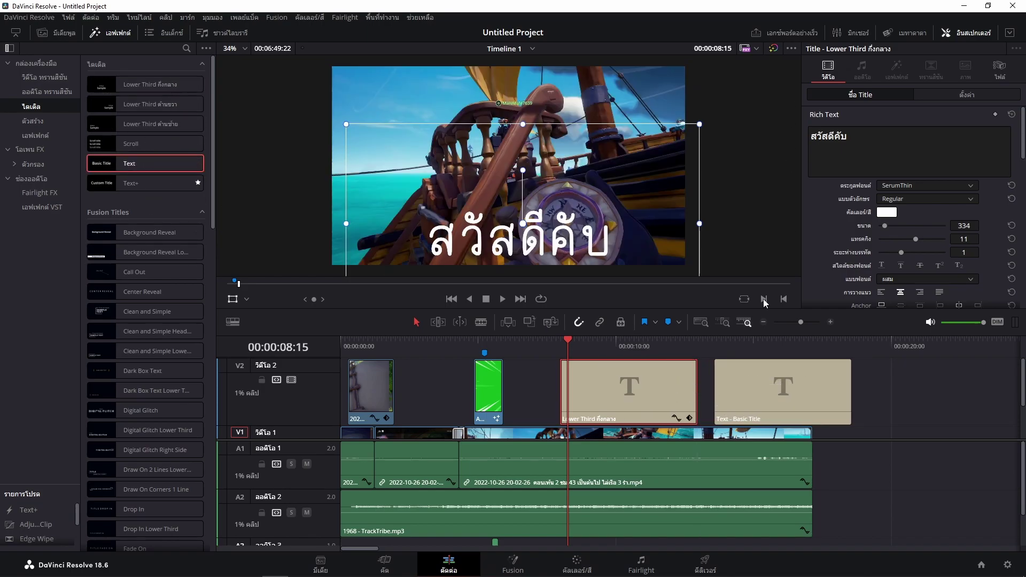
left_click(753, 342)
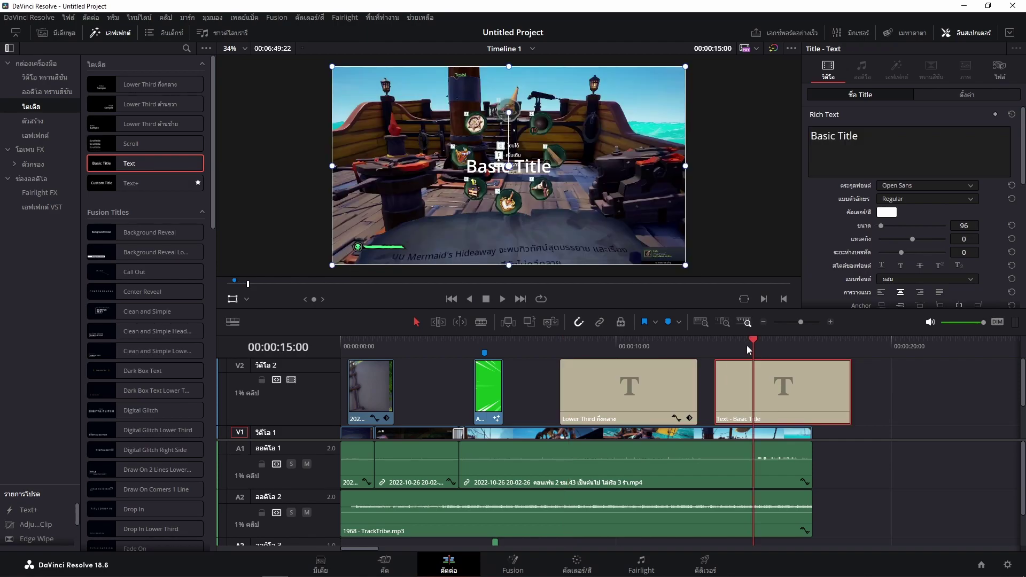
triple_click(871, 143)
type("สวัสดีคับ")
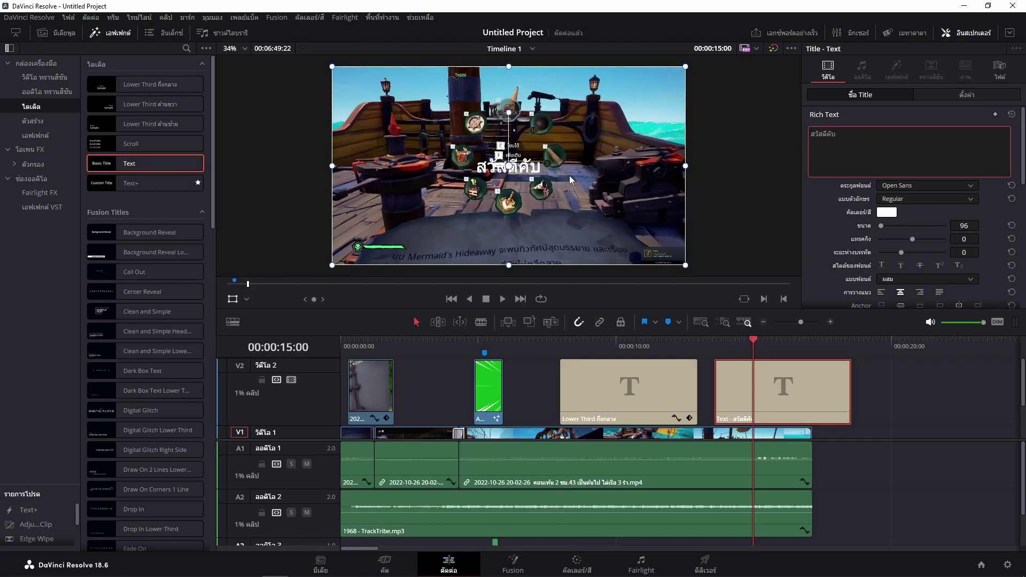
left_click(737, 221)
- Color the title text yellow with an outline of size 4, then add a Text+ title at V2's end
left_click(886, 212)
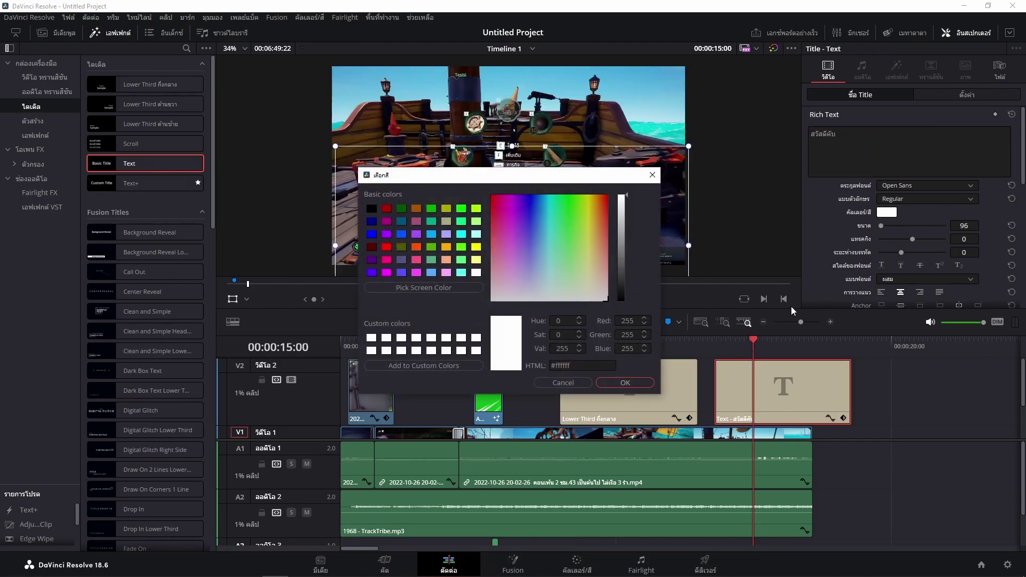
left_click_drag(590, 195, 591, 186)
left_click(625, 382)
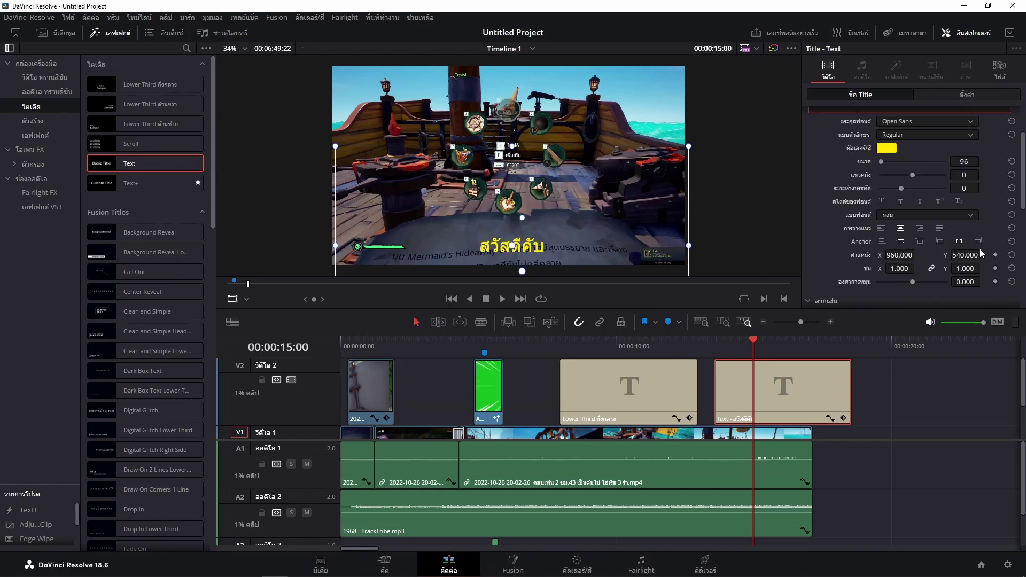
scroll(982, 224, "down", 5)
scroll(983, 225, "up", 4)
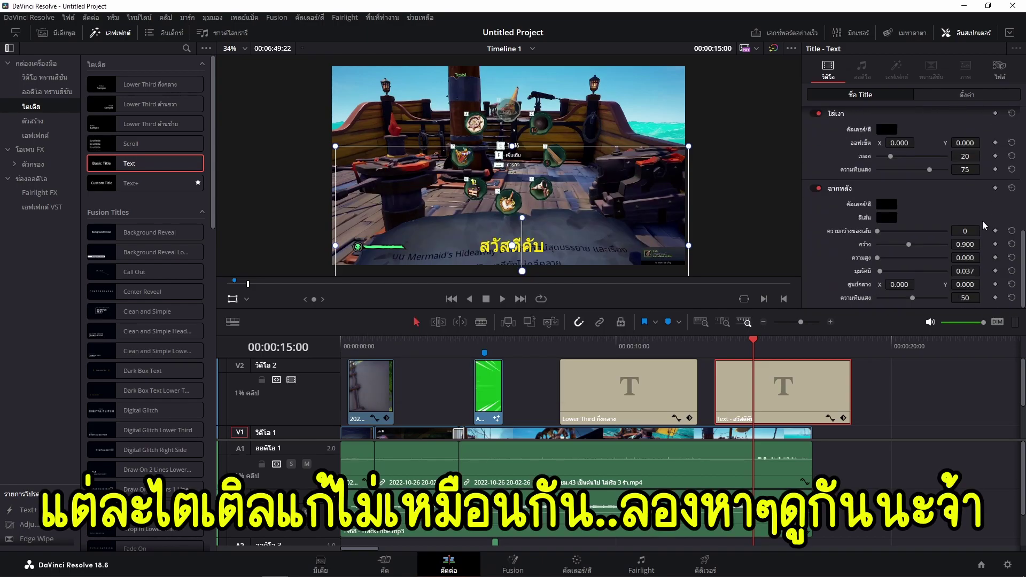
mouse_move(879, 234)
left_mouse_down()
mouse_move(890, 235)
mouse_move(875, 237)
left_mouse_up()
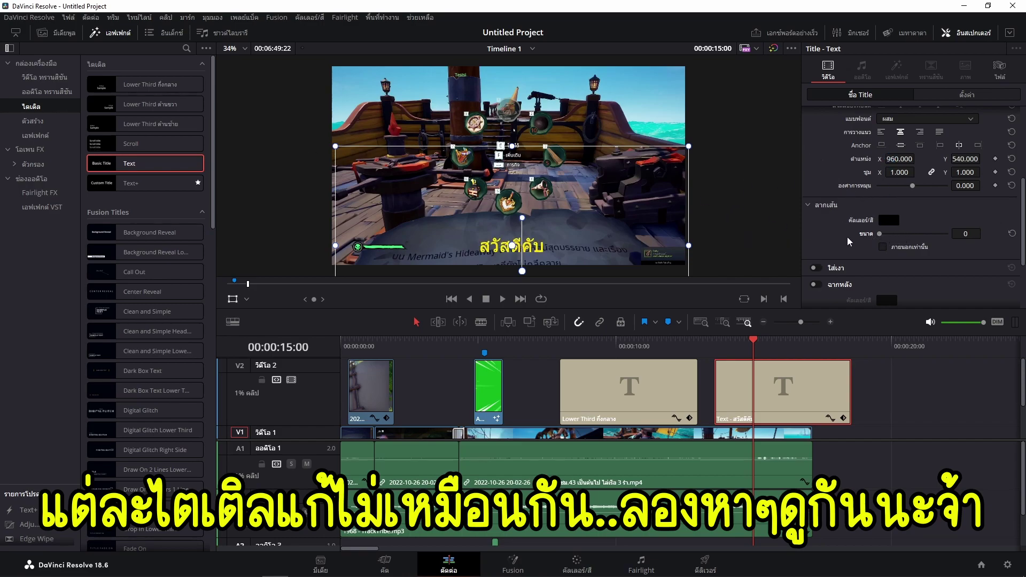
left_click_drag(883, 234, 893, 235)
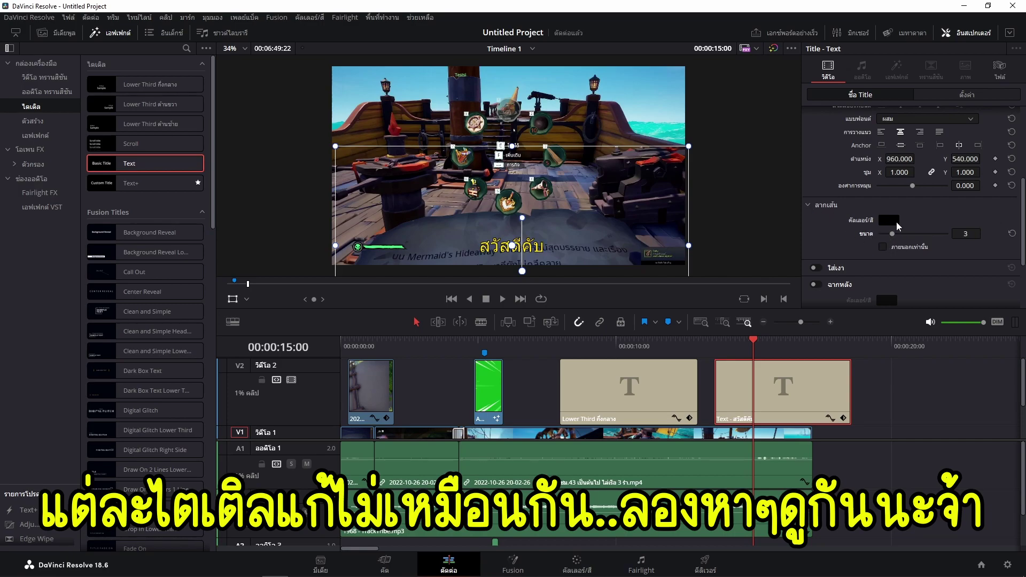
left_click(895, 233)
mouse_move(27, 510)
left_mouse_down()
mouse_move(593, 497)
mouse_move(899, 387)
left_mouse_up()
left_click(900, 346)
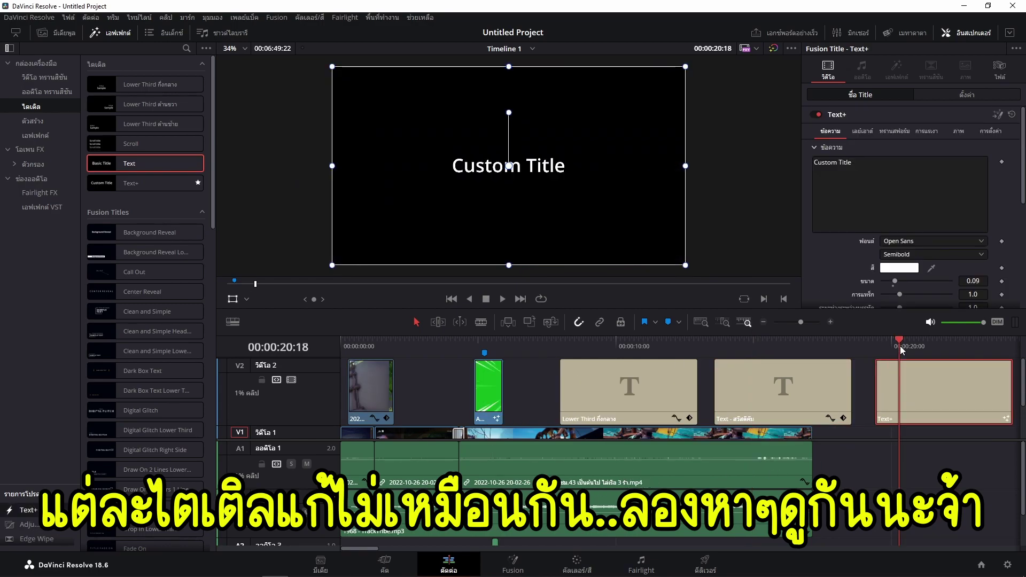
scroll(976, 273, "down", 5)
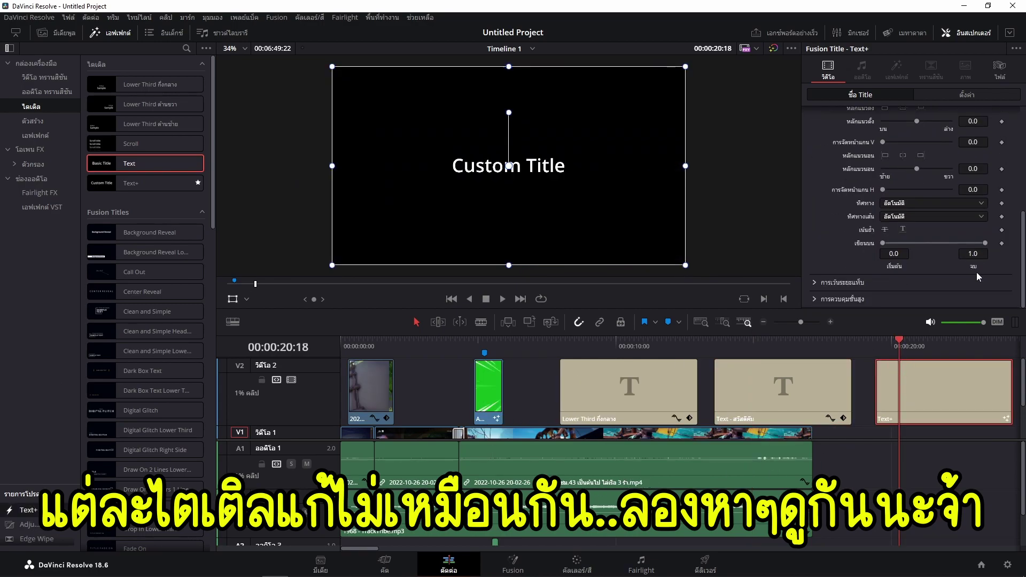
scroll(988, 271, "up", 4)
scroll(1000, 269, "up", 1)
left_click(865, 132)
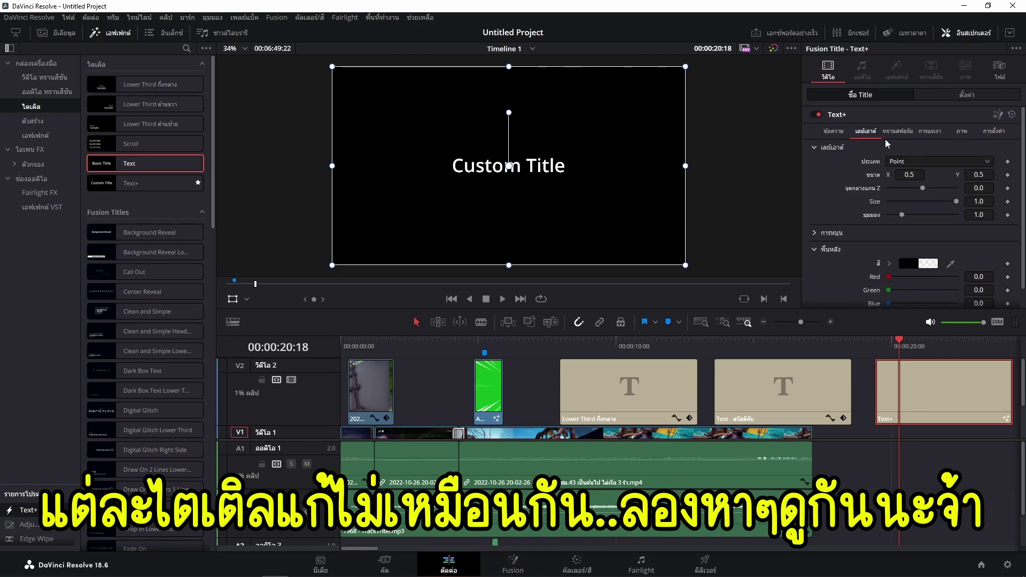
left_click(898, 131)
left_click(938, 133)
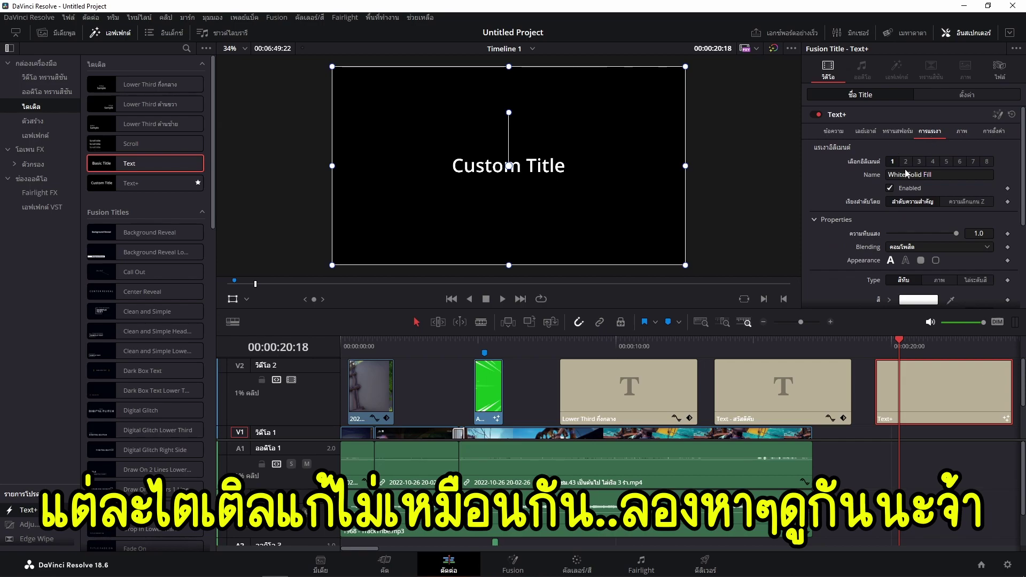
scroll(879, 230, "down", 2)
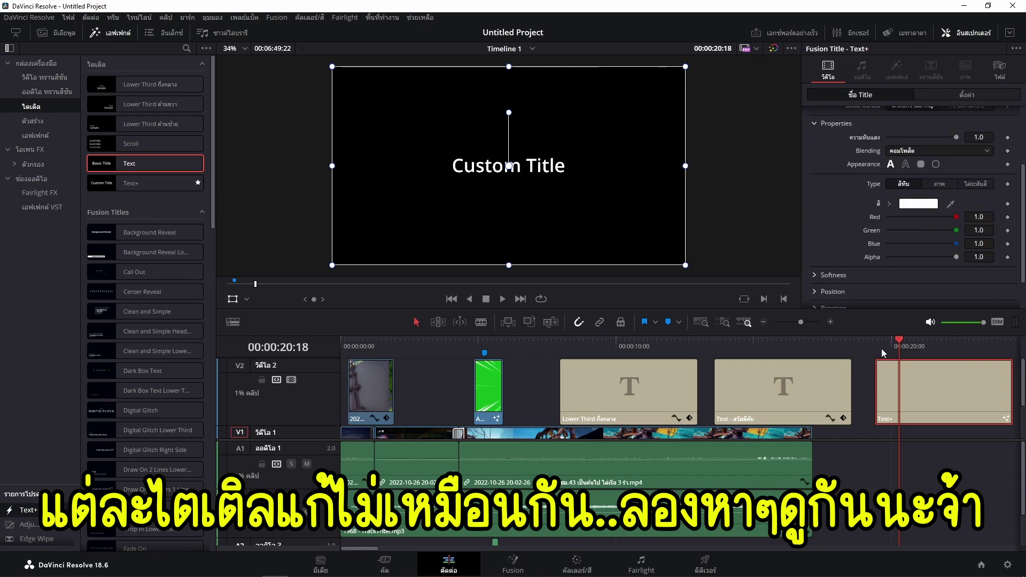
mouse_move(914, 342)
left_mouse_down()
mouse_move(753, 343)
mouse_move(766, 343)
left_mouse_up()
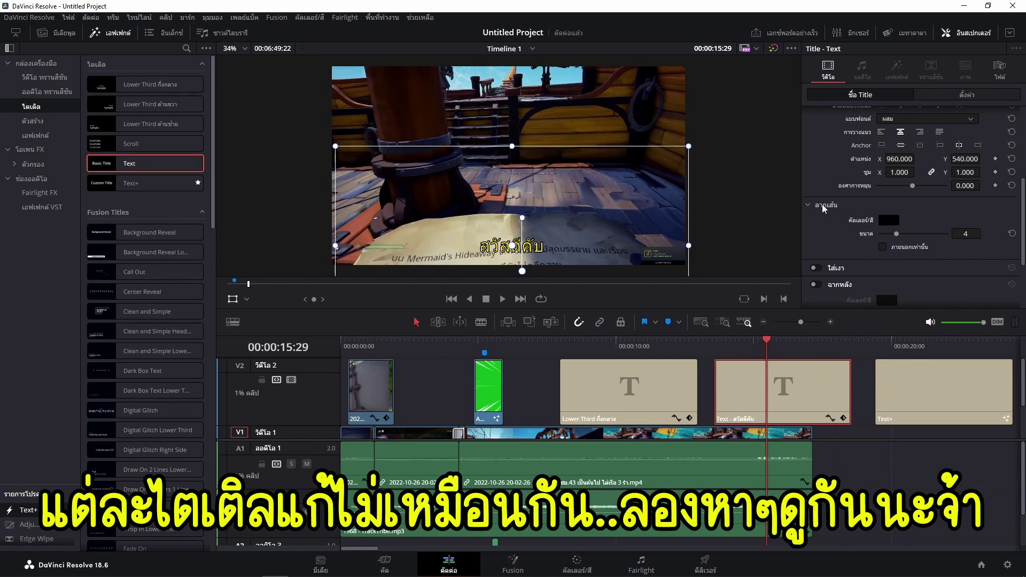
left_click(176, 181)
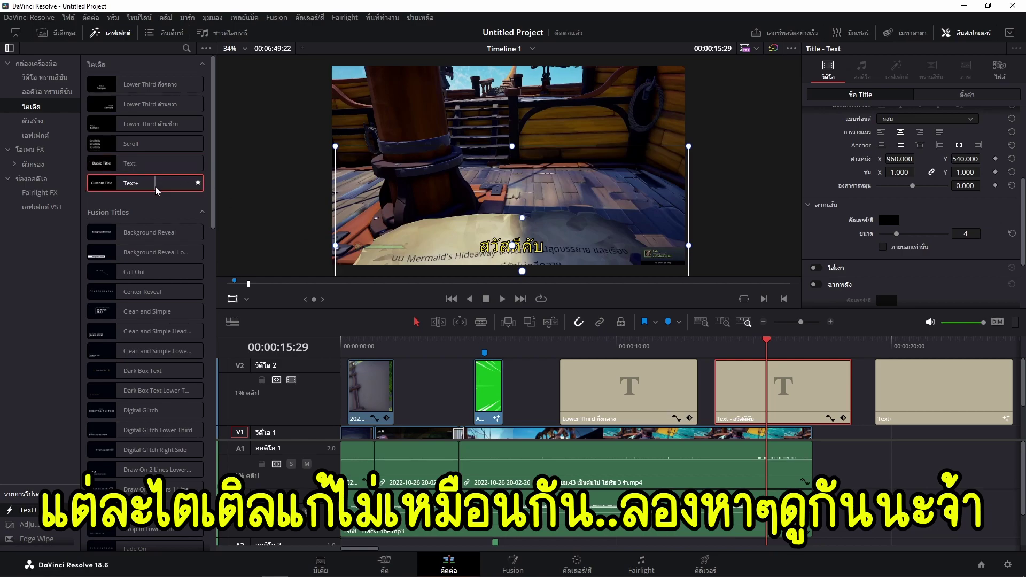
- Delete the unwanted Text+ clip from the end of V2
left_click(918, 383)
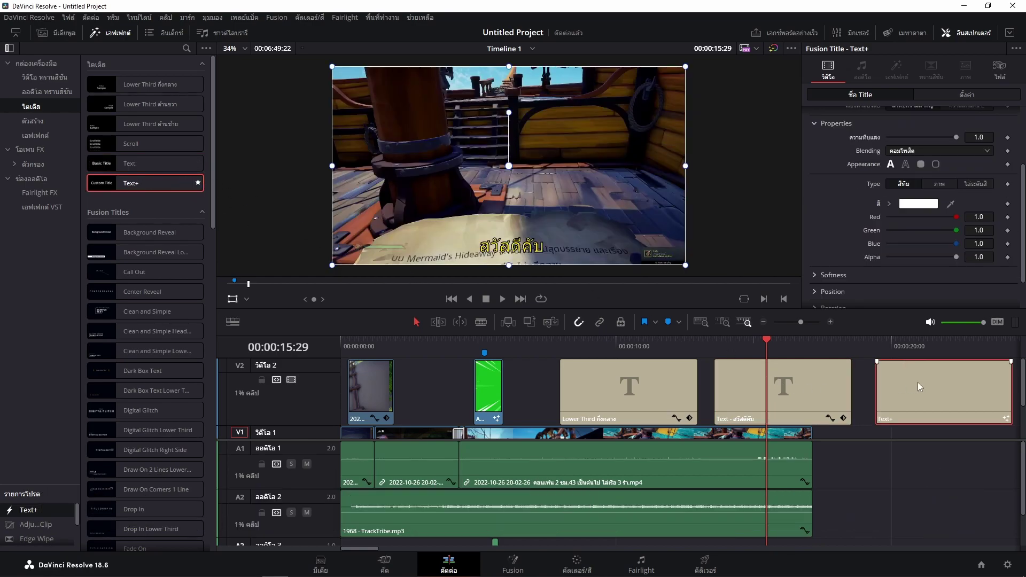
key("Delete")
scroll(671, 422, "down", 3)
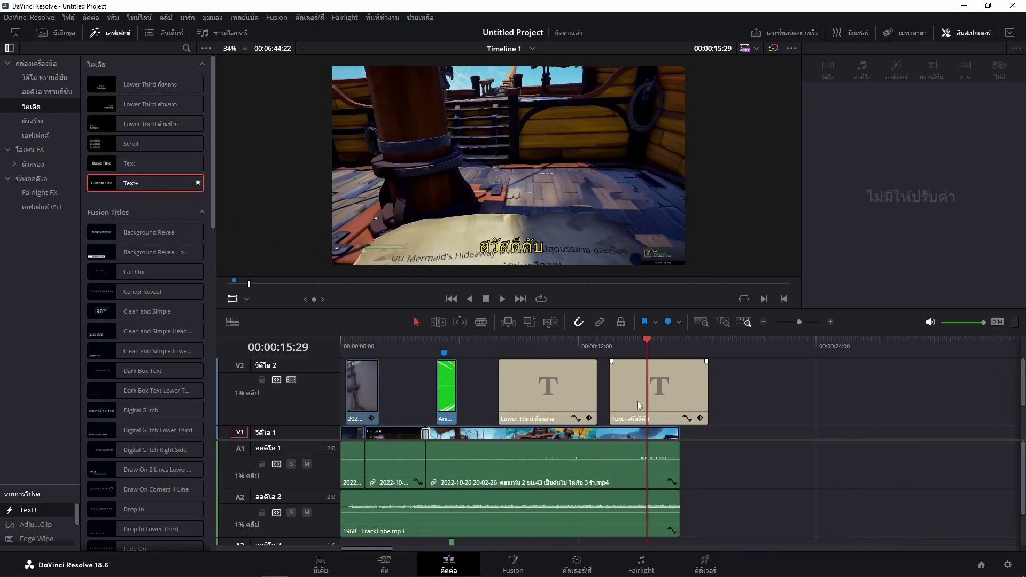
scroll(649, 416, "down", 2)
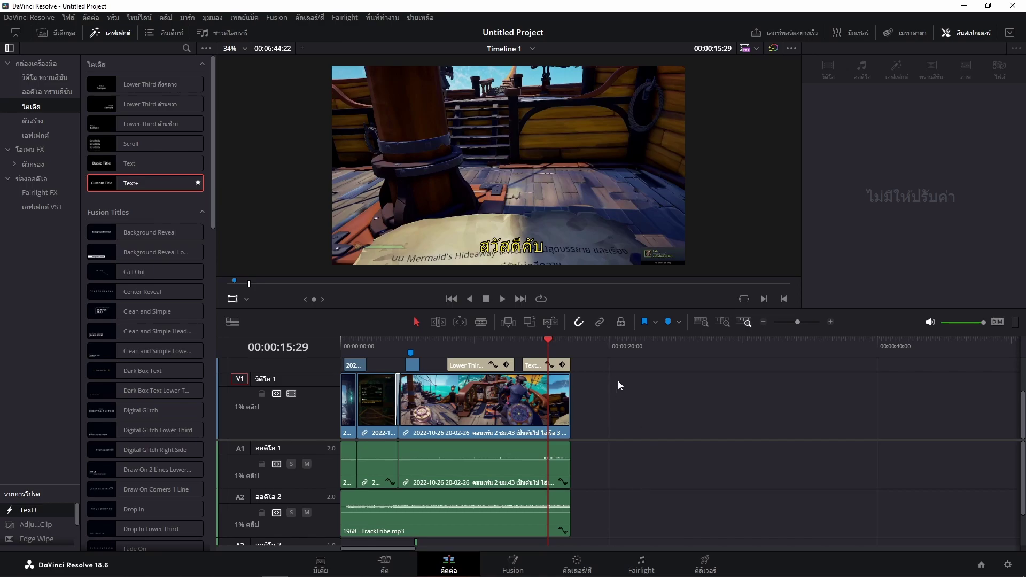
scroll(618, 382, "up", 5)
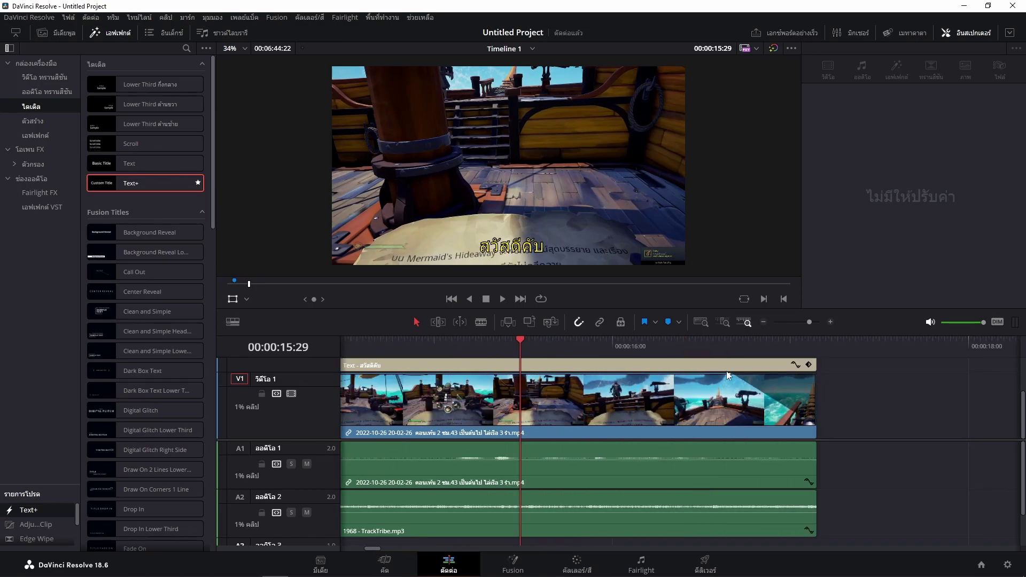
- Extend the gameplay clip's end to the right and make the V1 track taller
left_click_drag(747, 376, 809, 375)
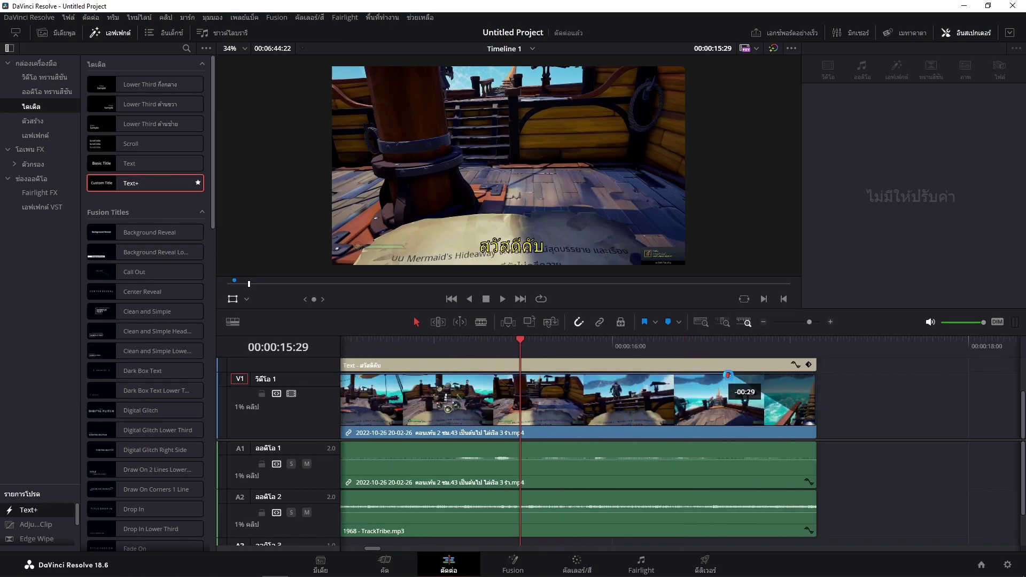
left_click(710, 343)
scroll(764, 424, "down", 1)
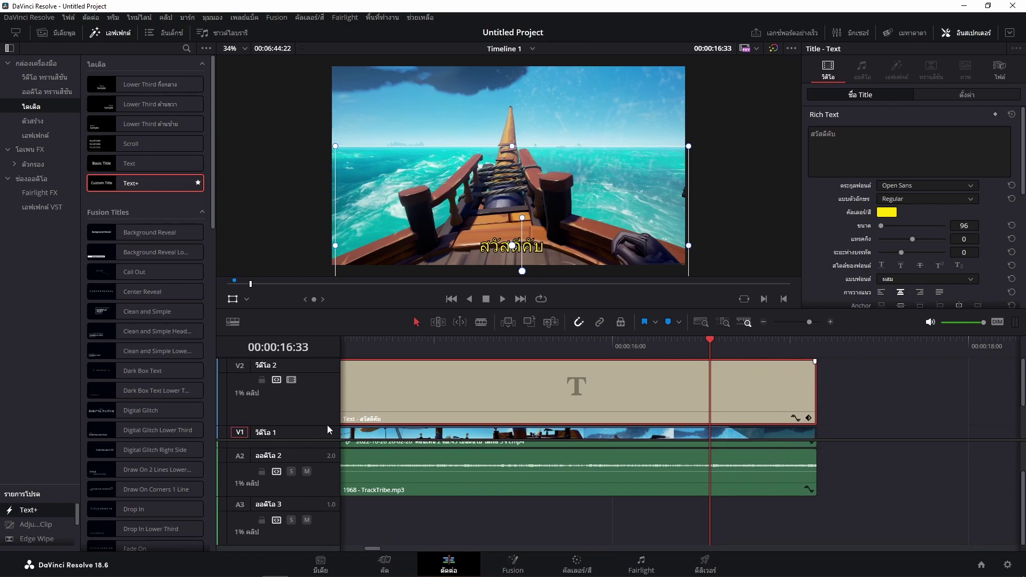
left_click_drag(327, 426, 328, 417)
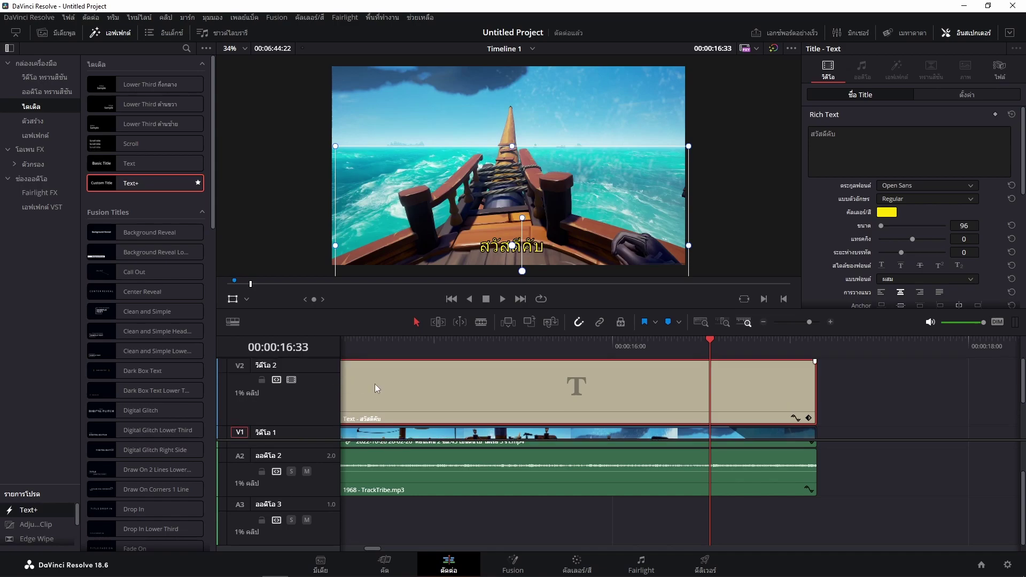
- Play back the edit, replaying the yellow title section from about 15 seconds
key("space")
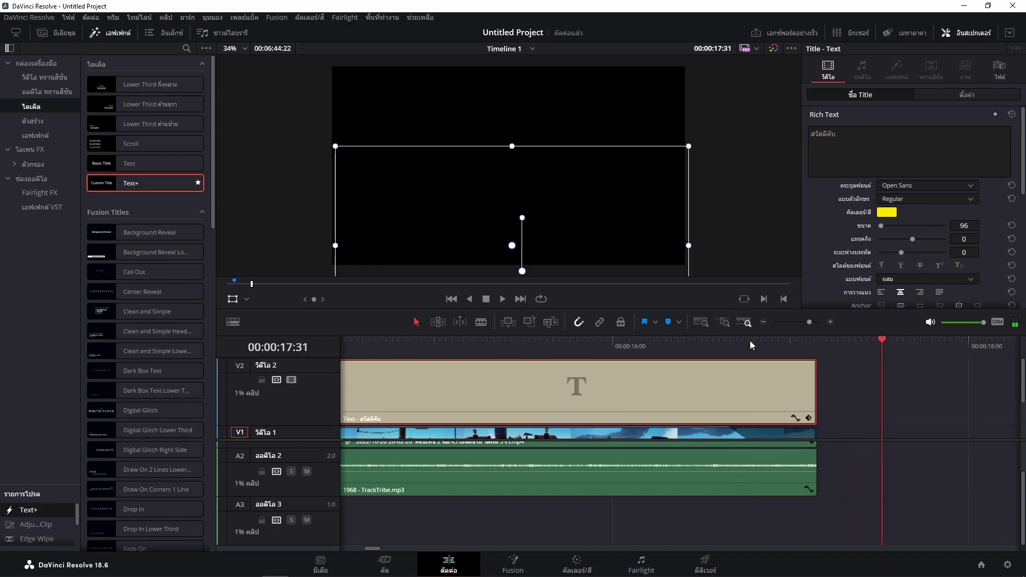
scroll(749, 416, "down", 2)
scroll(432, 374, "up", 2)
left_click(432, 347)
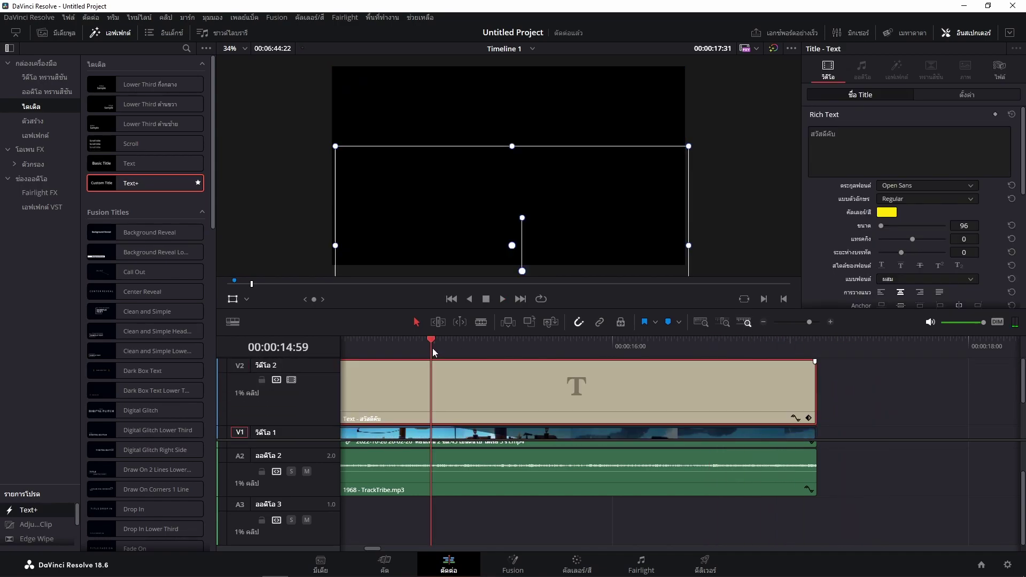
key("space")
scroll(695, 399, "down", 2)
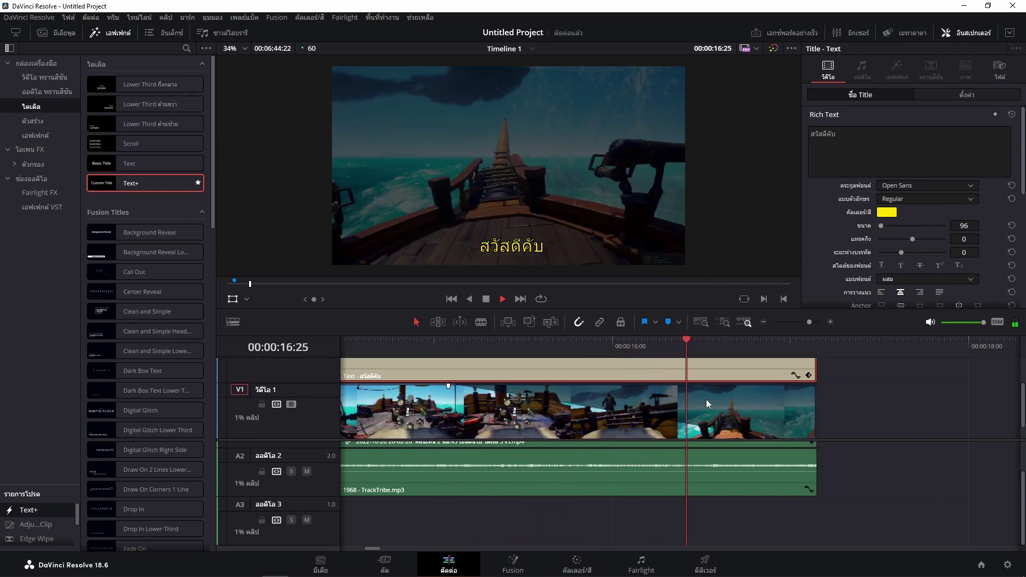
scroll(809, 411, "down", 5)
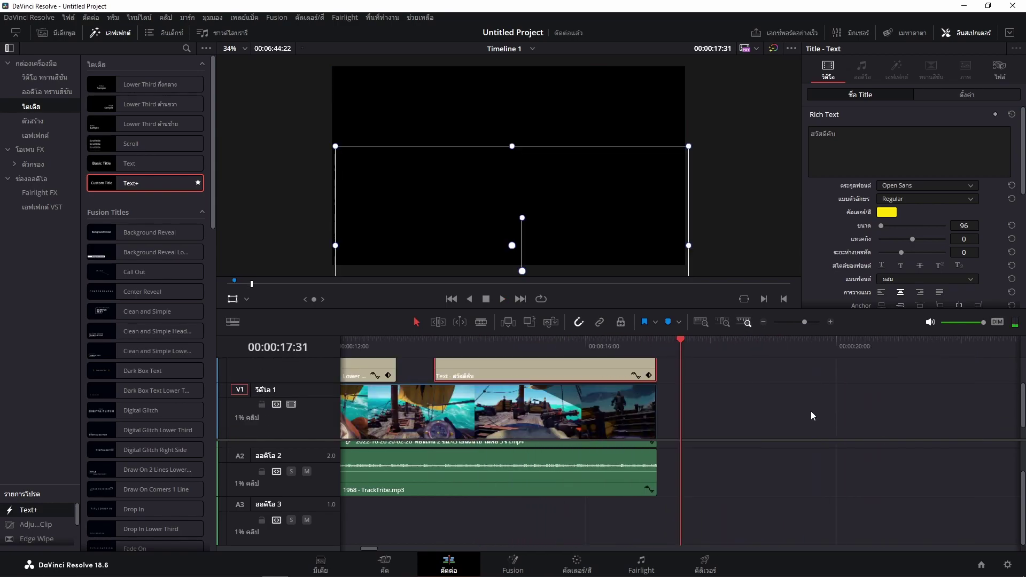
scroll(633, 400, "up", 2)
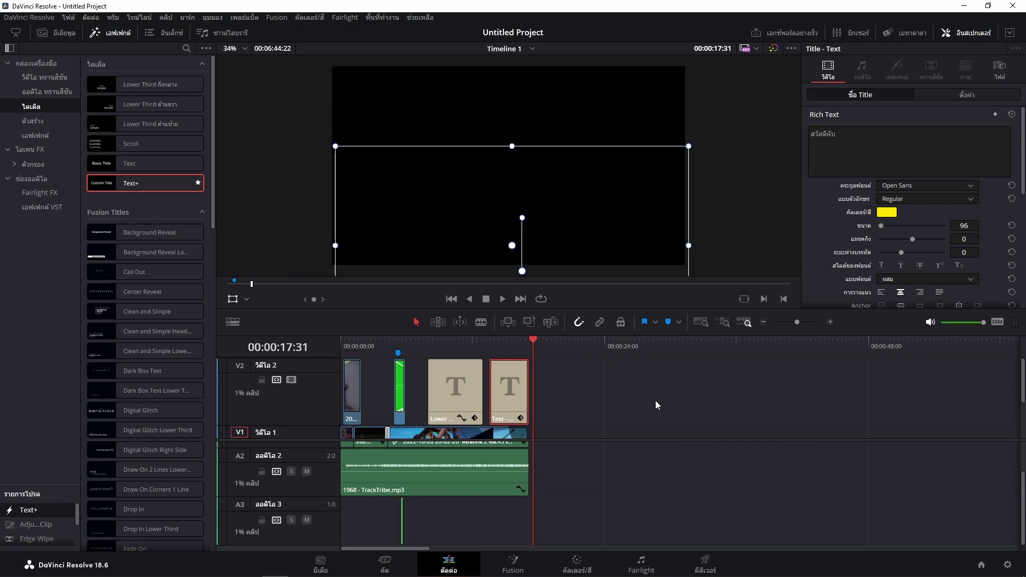
- Go to the Deliver page and scrub through the edit to preview the titles
left_click(704, 562)
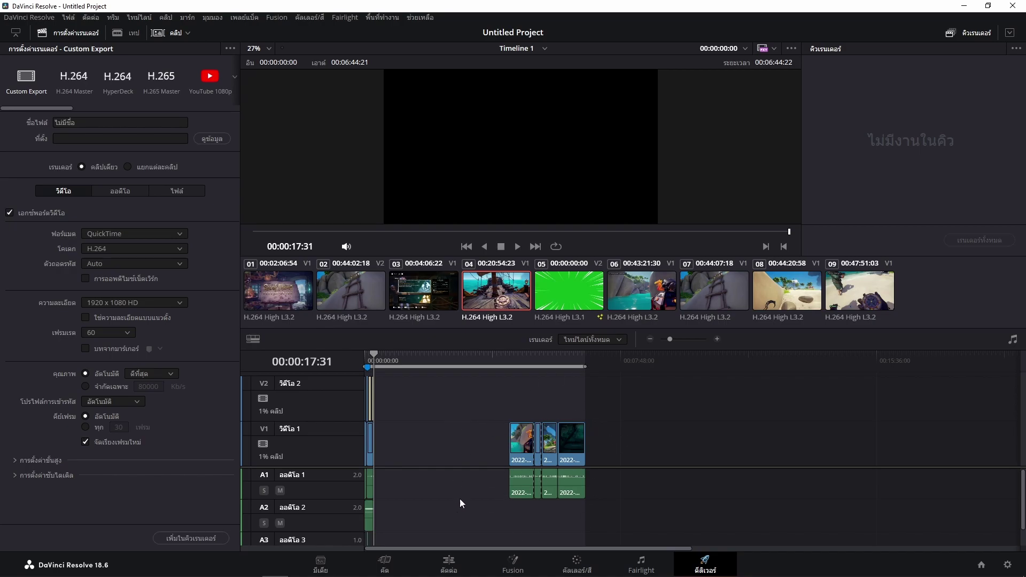
left_click(367, 357)
scroll(462, 432, "up", 10)
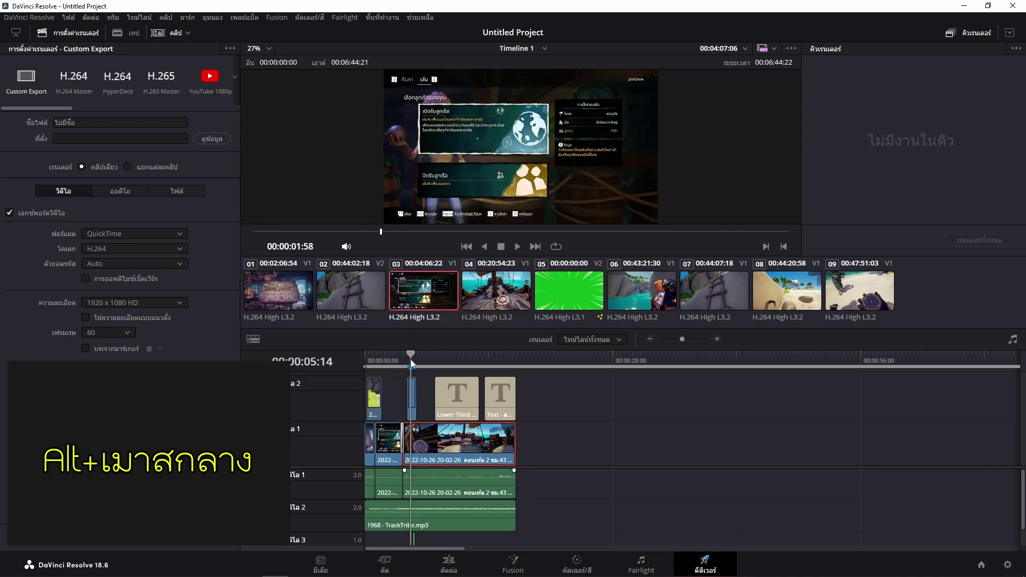
left_click_drag(392, 355, 459, 369)
scroll(604, 425, "down", 5)
scroll(604, 425, "up", 6)
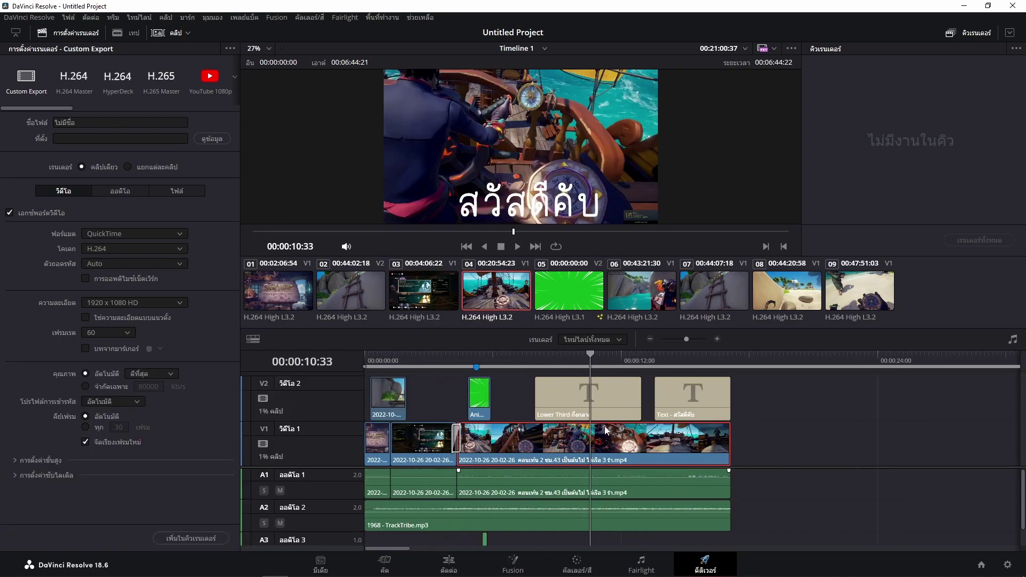
scroll(579, 421, "down", 2)
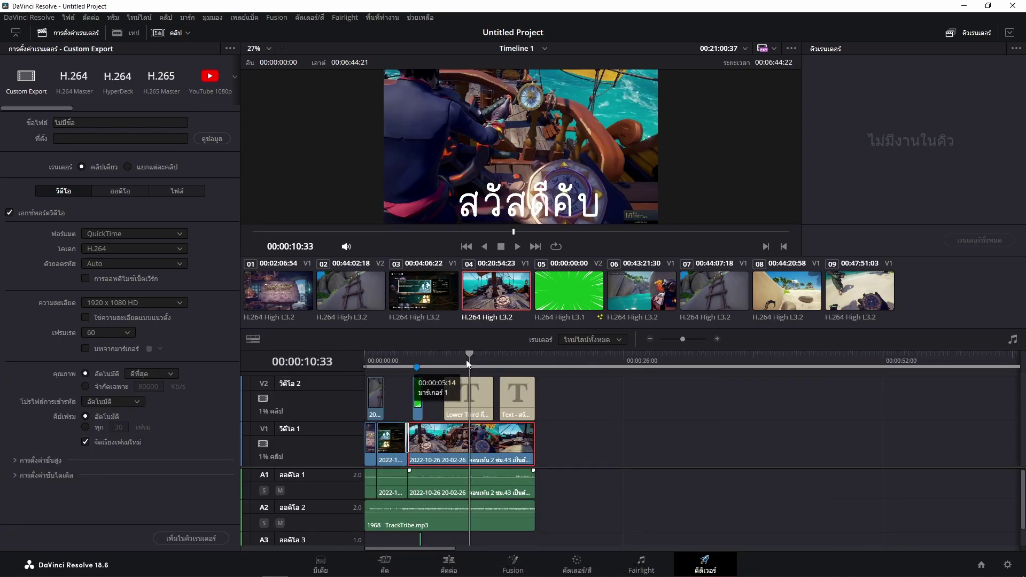
- Mark the render range In at 00:00:00:00 and Out at 00:00:17:09
left_click_drag(467, 357, 270, 357)
key("i")
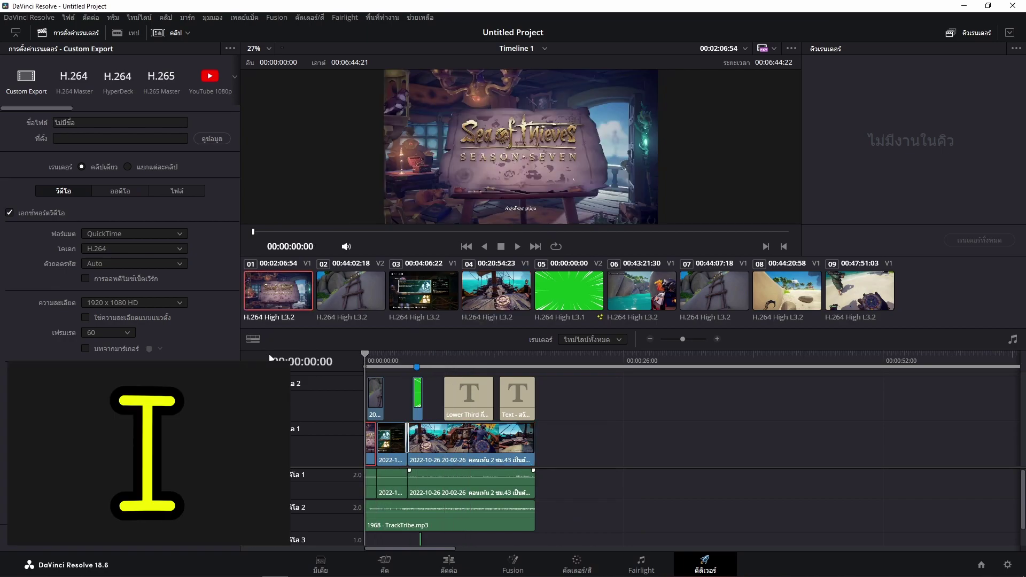
left_click(532, 356)
key("o")
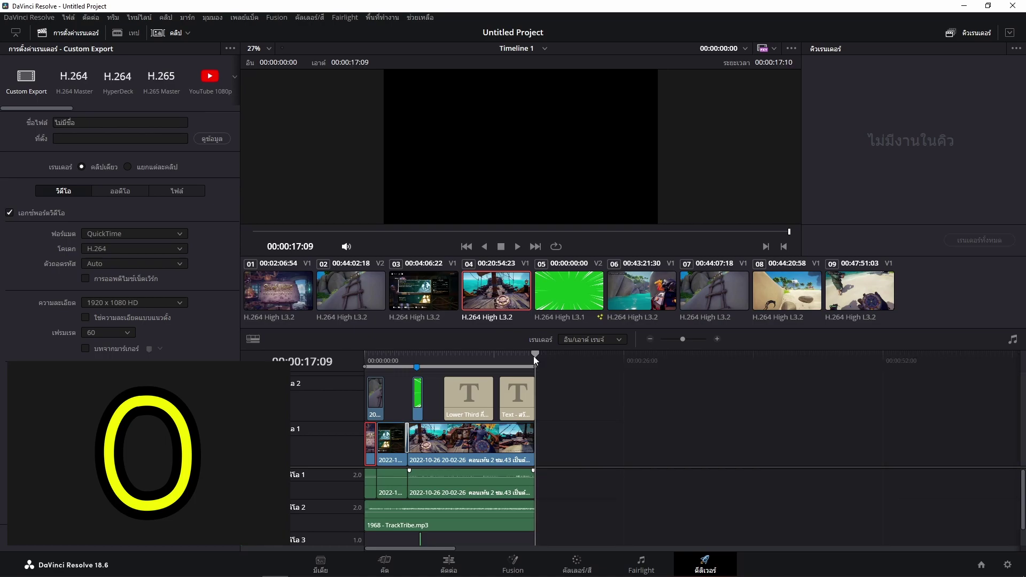
scroll(622, 436, "down", 5)
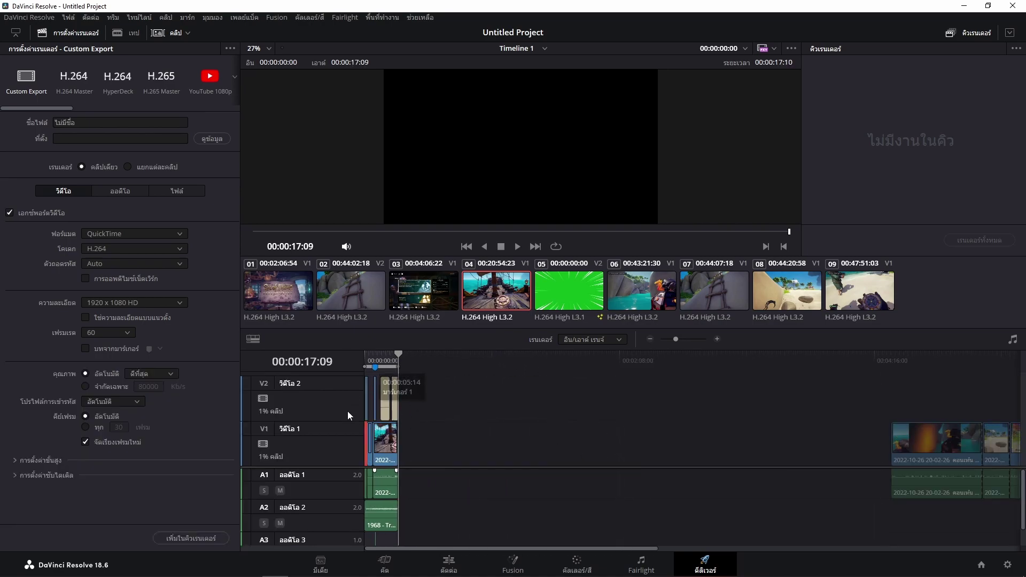
scroll(488, 416, "down", 3)
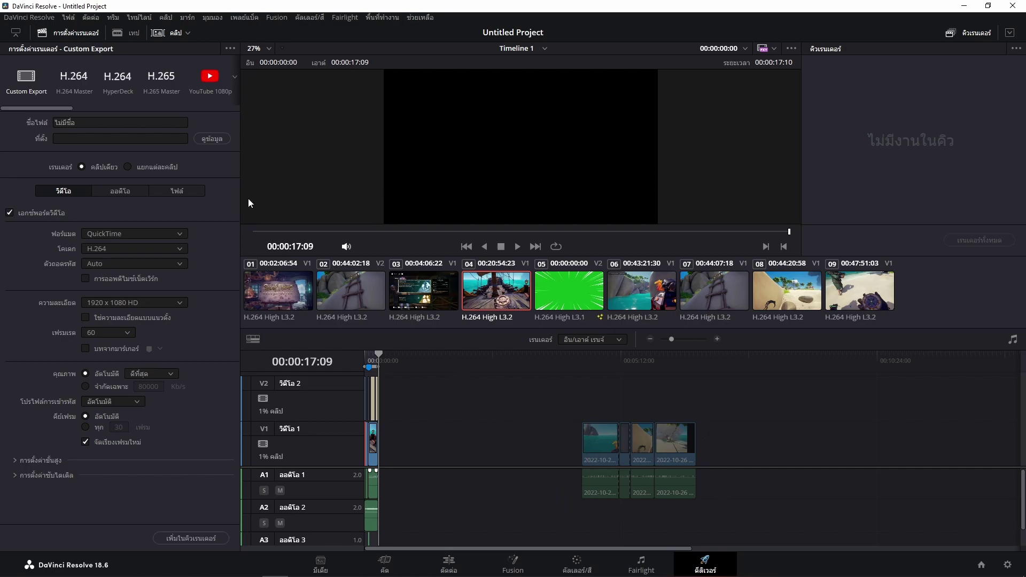
- Name the render file 'test เวิง้งว้างเดอะซีรี่' and keep QuickTime as the output format
left_click(129, 126)
type("test เว")
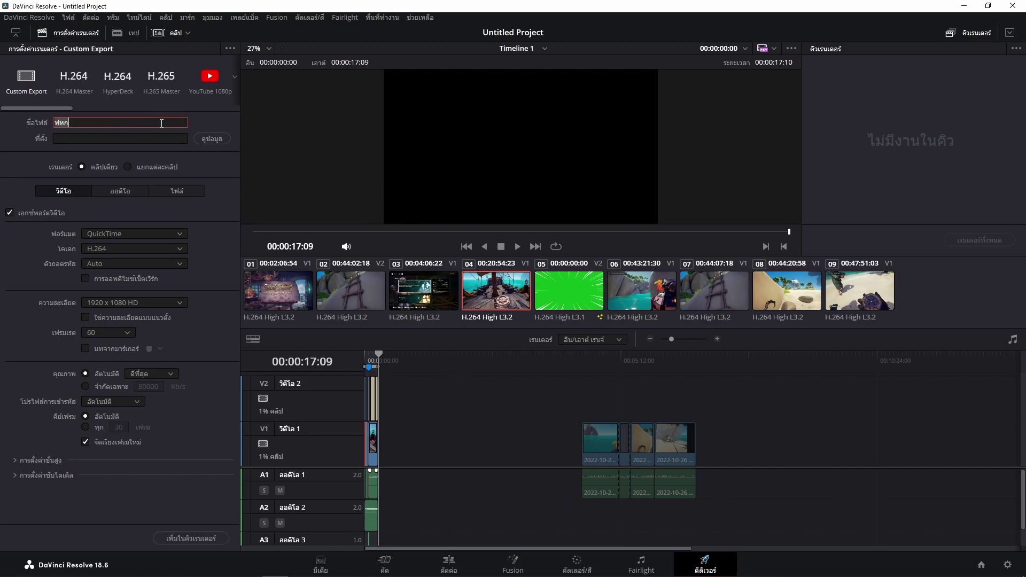
type("ิง")
type("้งว้างเดอะซีรี่")
key("Return")
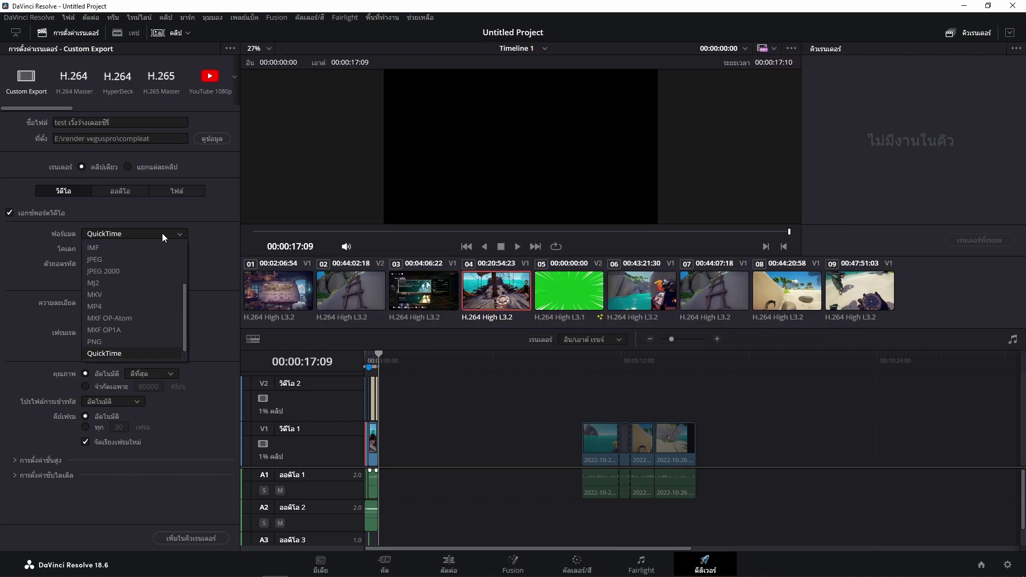
left_click(162, 232)
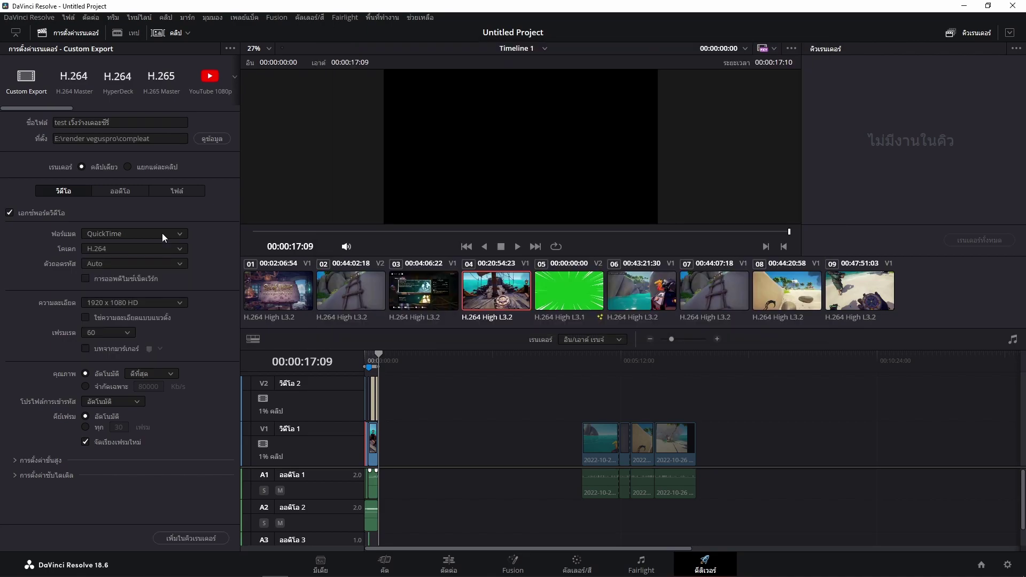
left_click(153, 247)
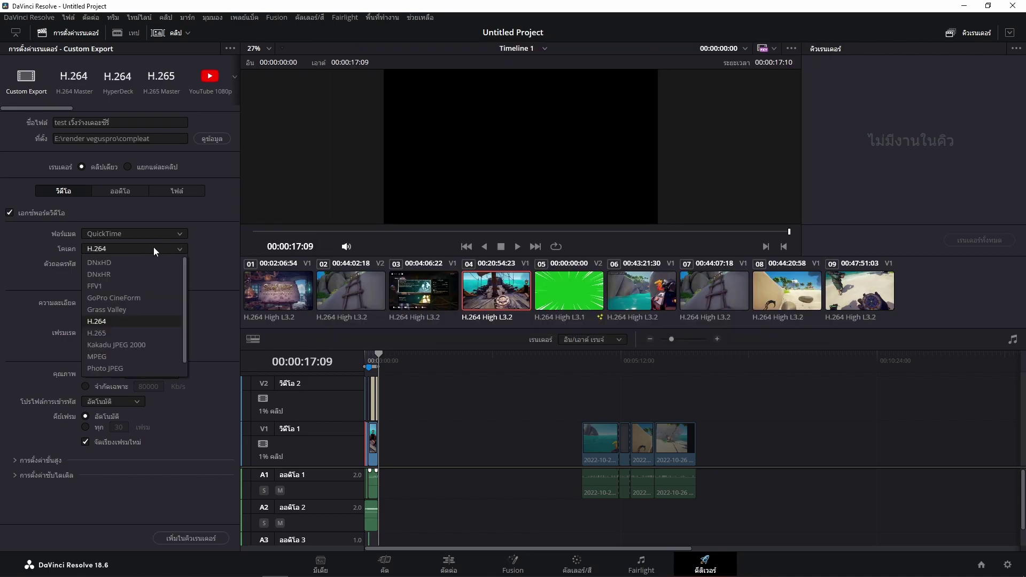
left_click(154, 246)
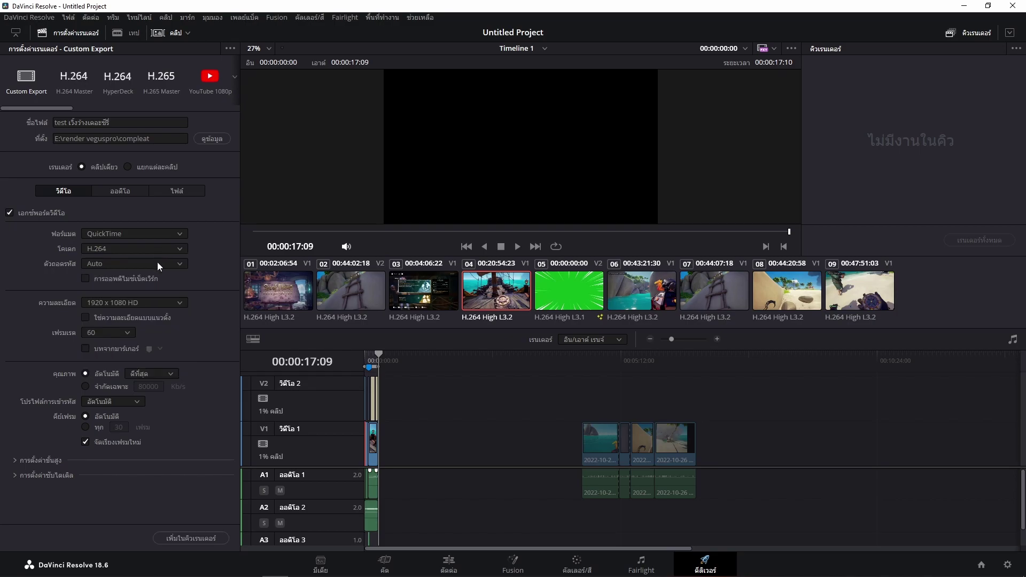
left_click(157, 262)
left_click(157, 261)
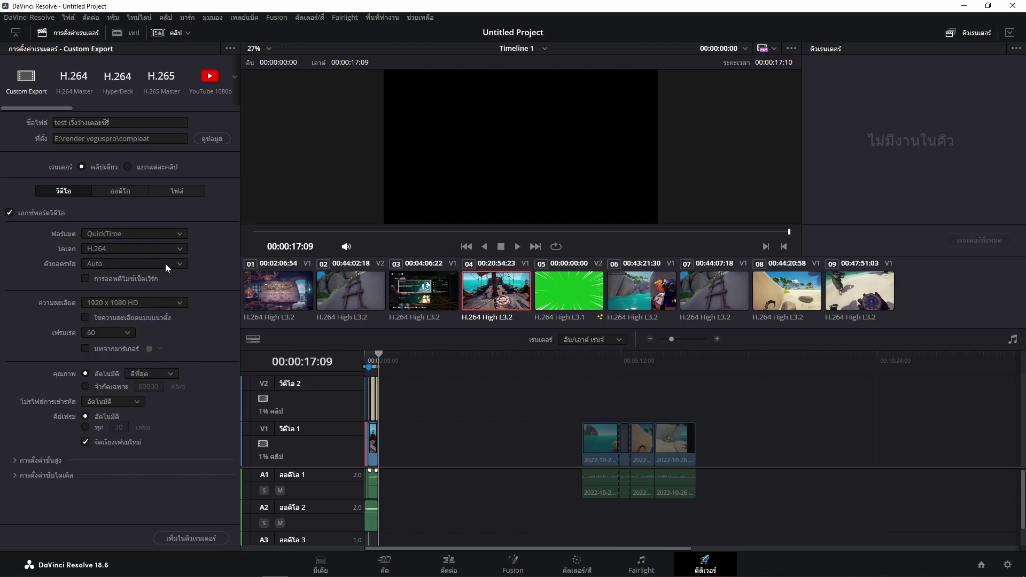
left_click(162, 305)
left_click(157, 313)
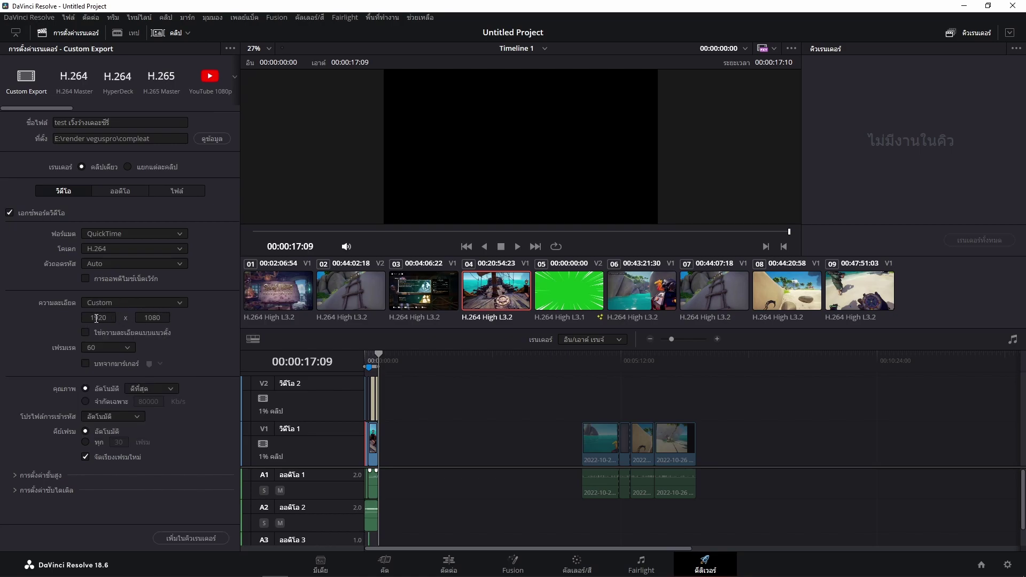
key("Return")
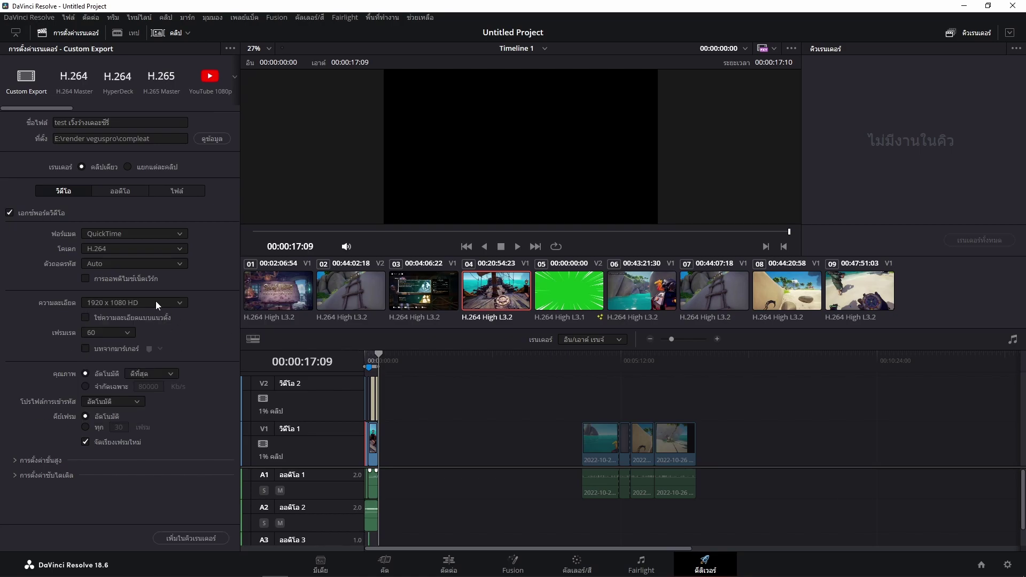
left_click(158, 300)
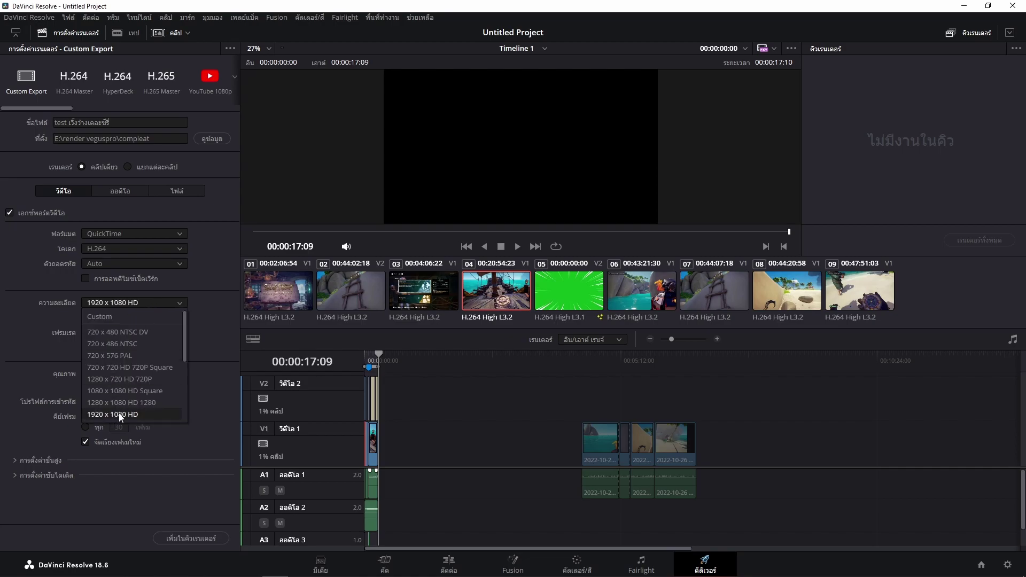
left_click(134, 414)
left_click(161, 302)
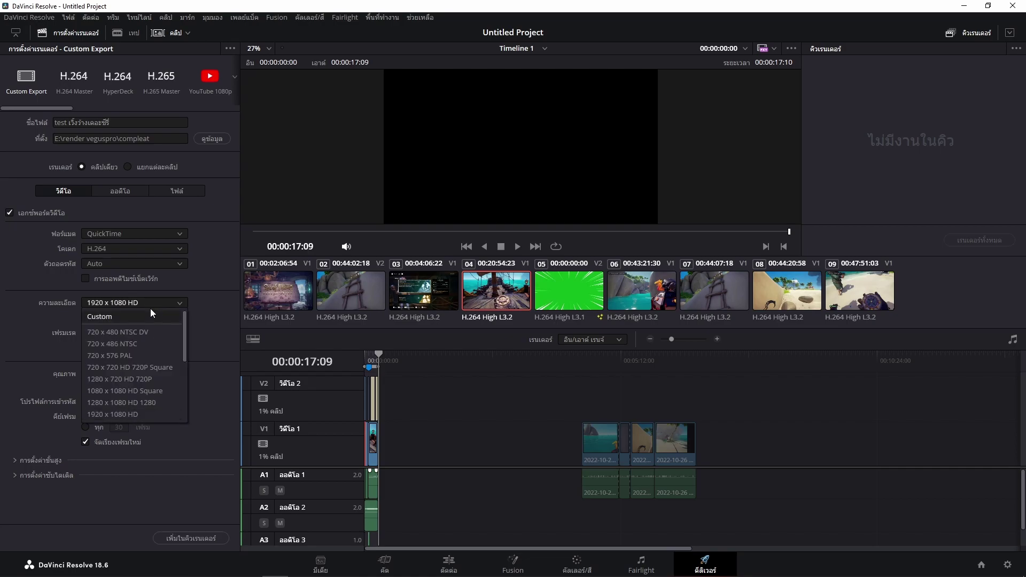
left_click(136, 415)
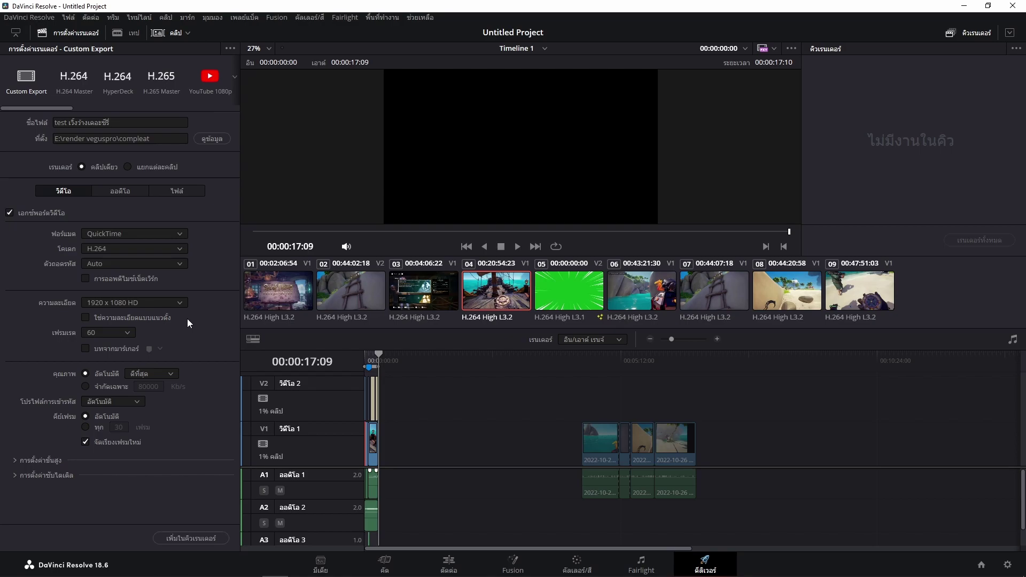
left_click(86, 386)
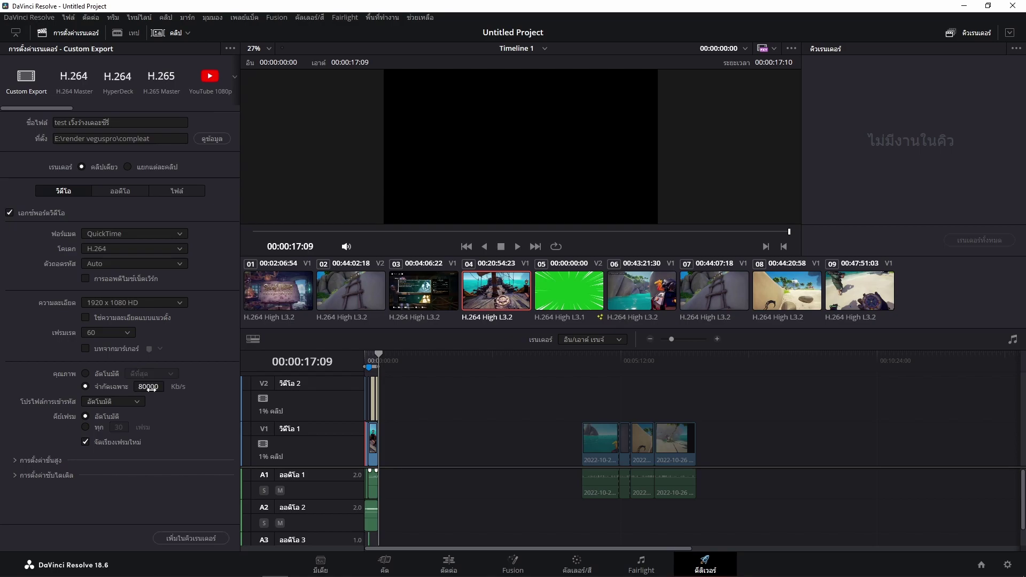
left_click(102, 373)
- Queue the render job and render it to the compleat folder
left_click(201, 540)
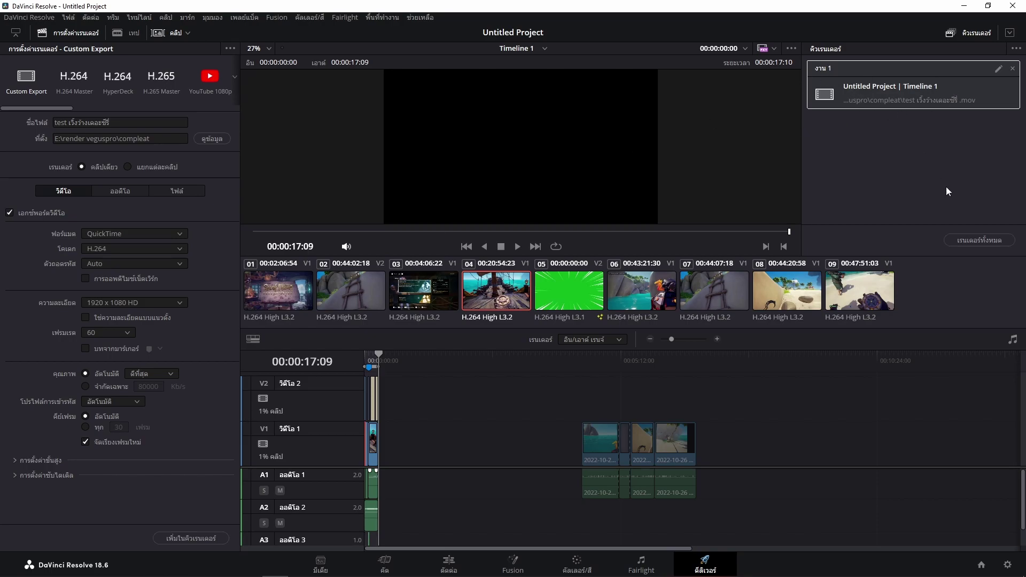
left_click(976, 242)
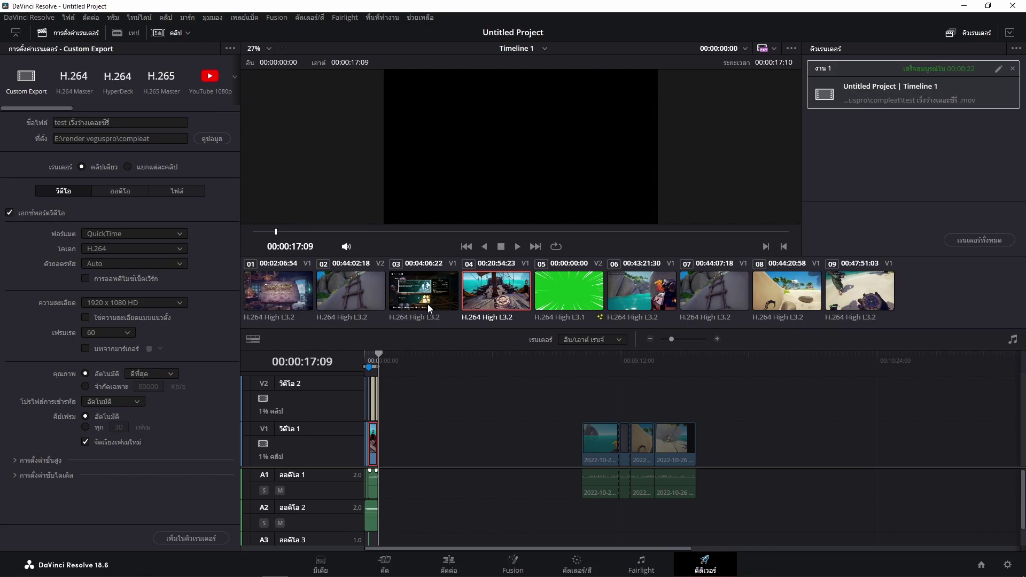
- Play the rendered test video from the compleat folder in Media Player Classic
key("alt+Tab")
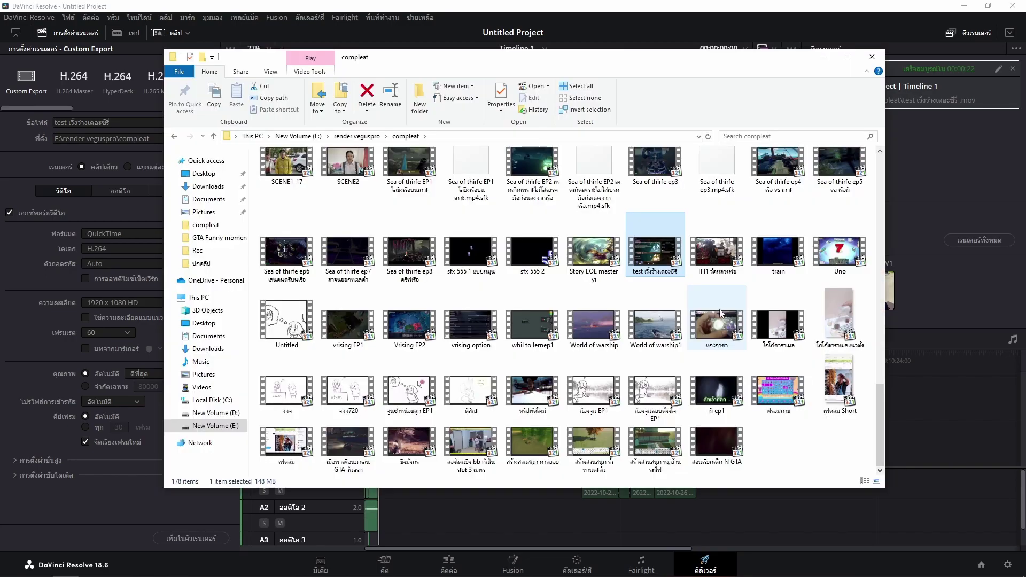
double_click(657, 239)
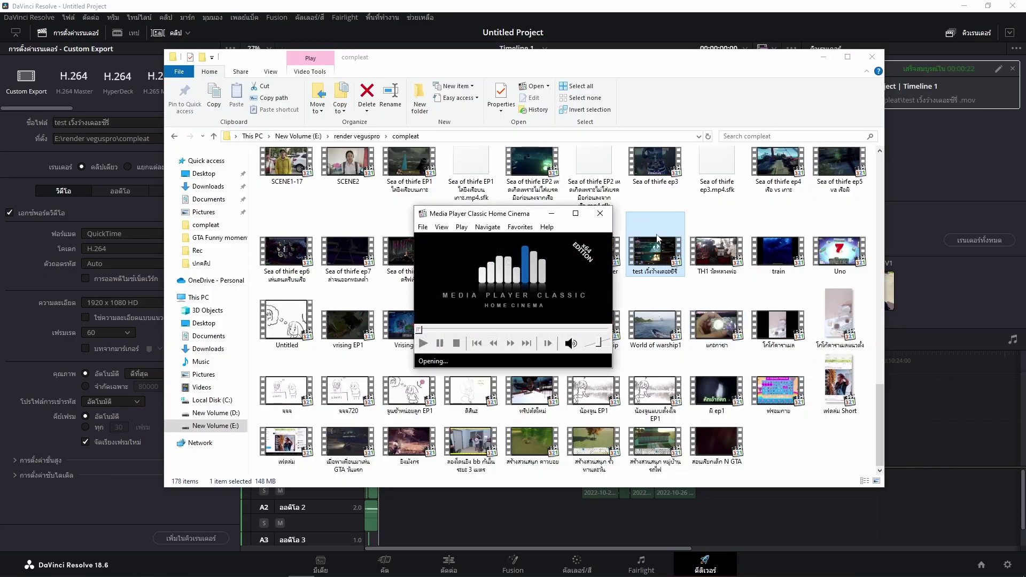